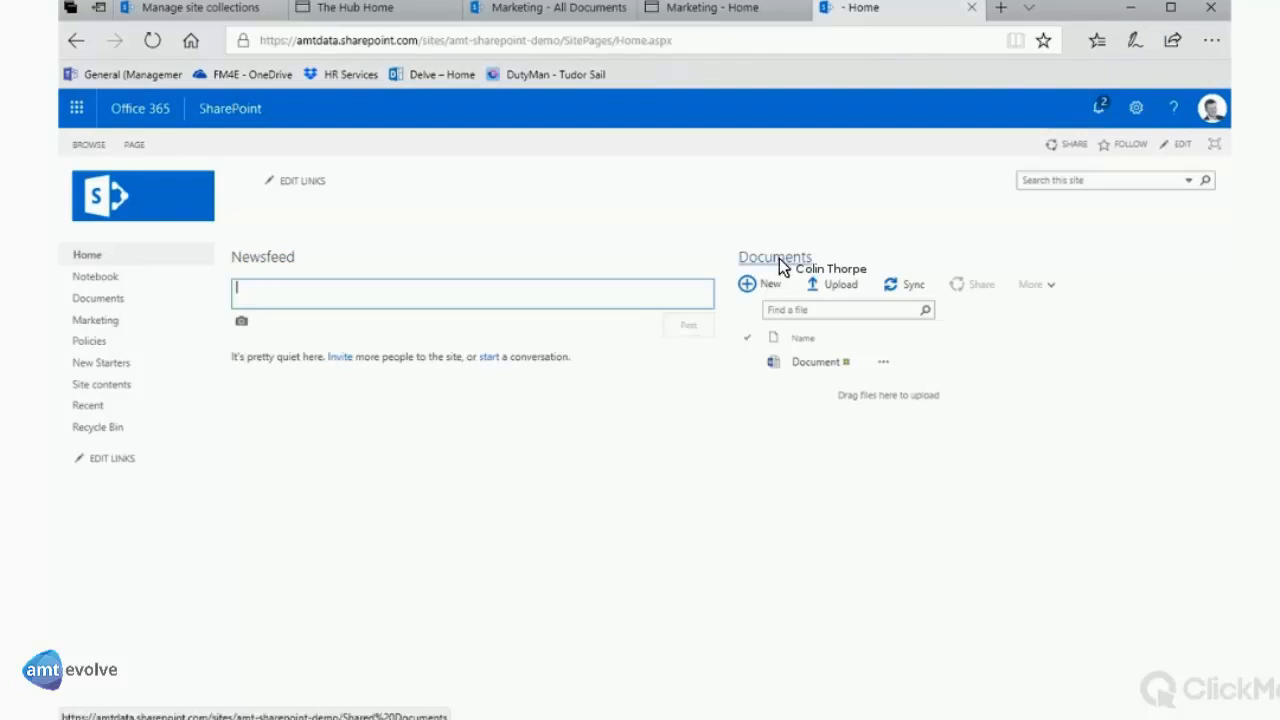
Create a new Word document in the site's Documents library and enter the line "Hello everybody"
left_click(779, 258)
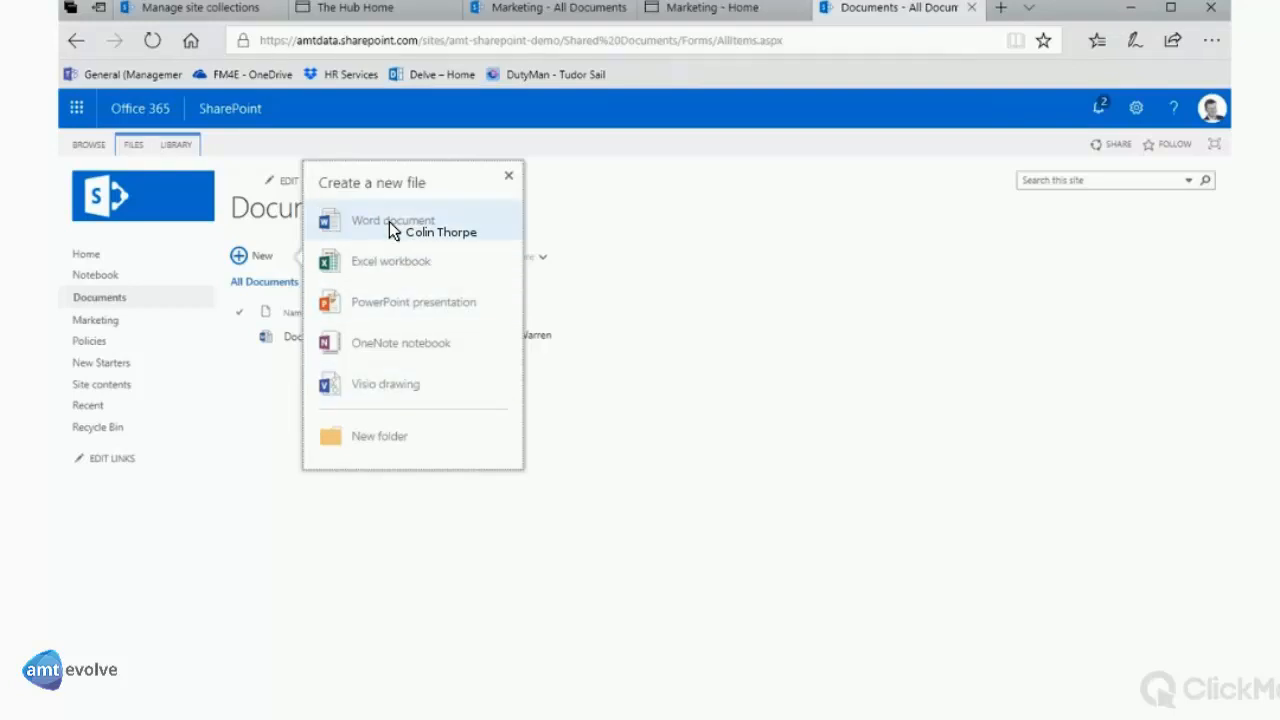
left_click(389, 221)
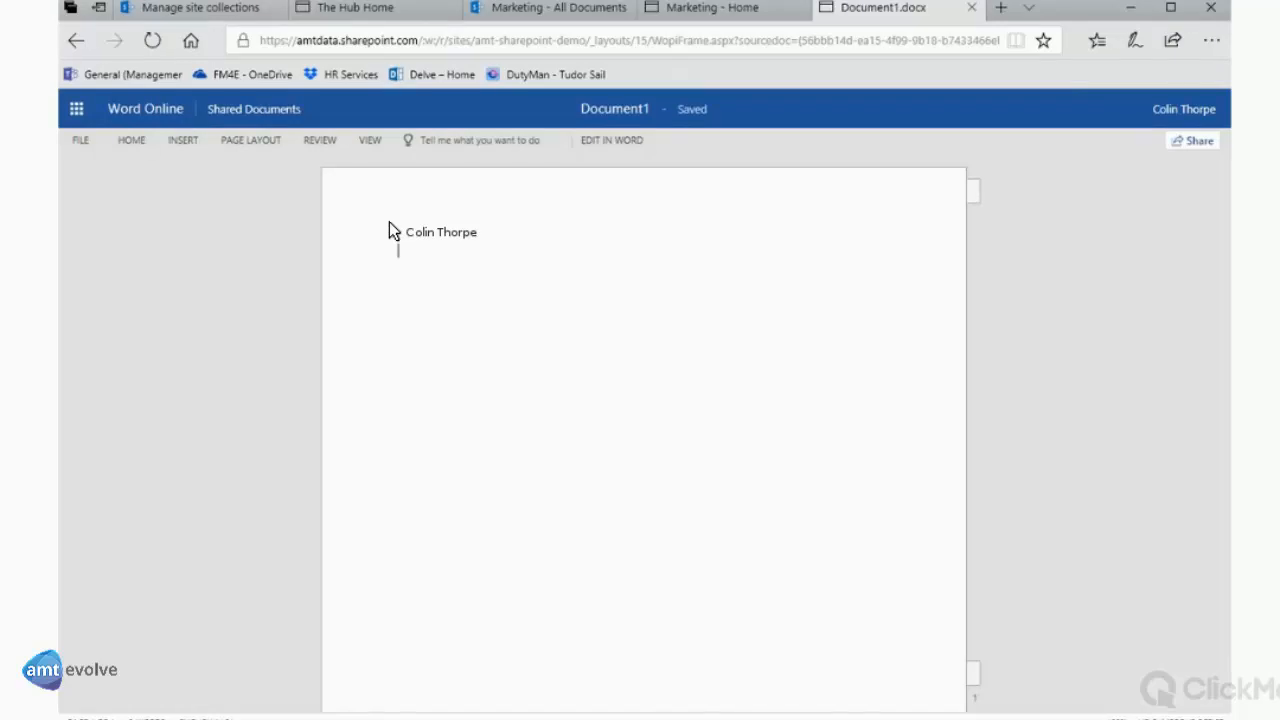
type("ello everybody")
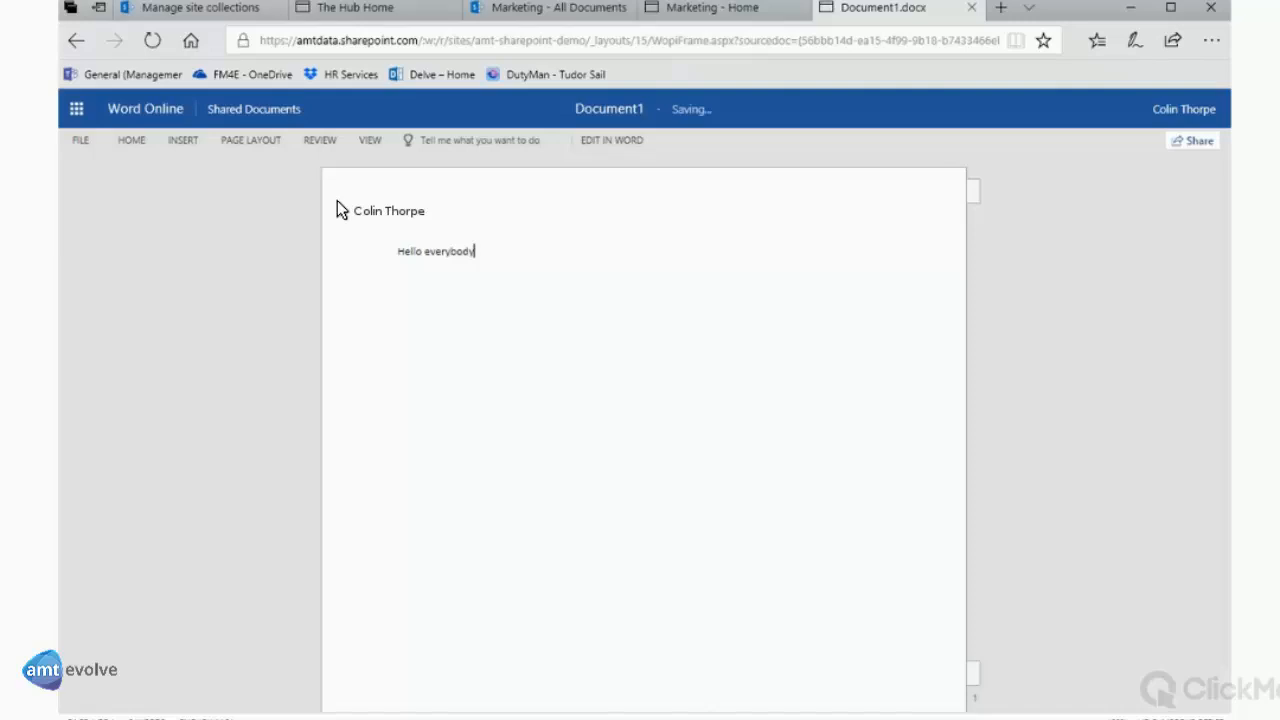
Add a bulleted list below the greeting with the entries "First item" and "Second item"
key("Return")
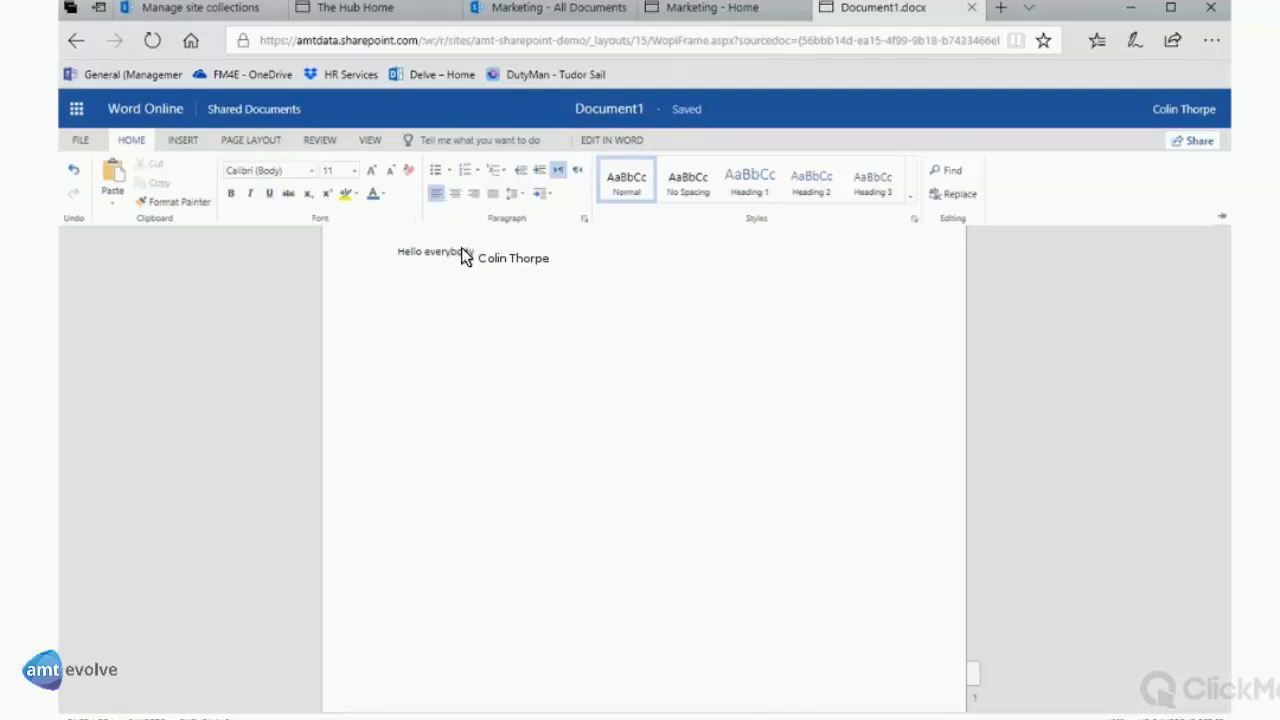
key("ctrl+period")
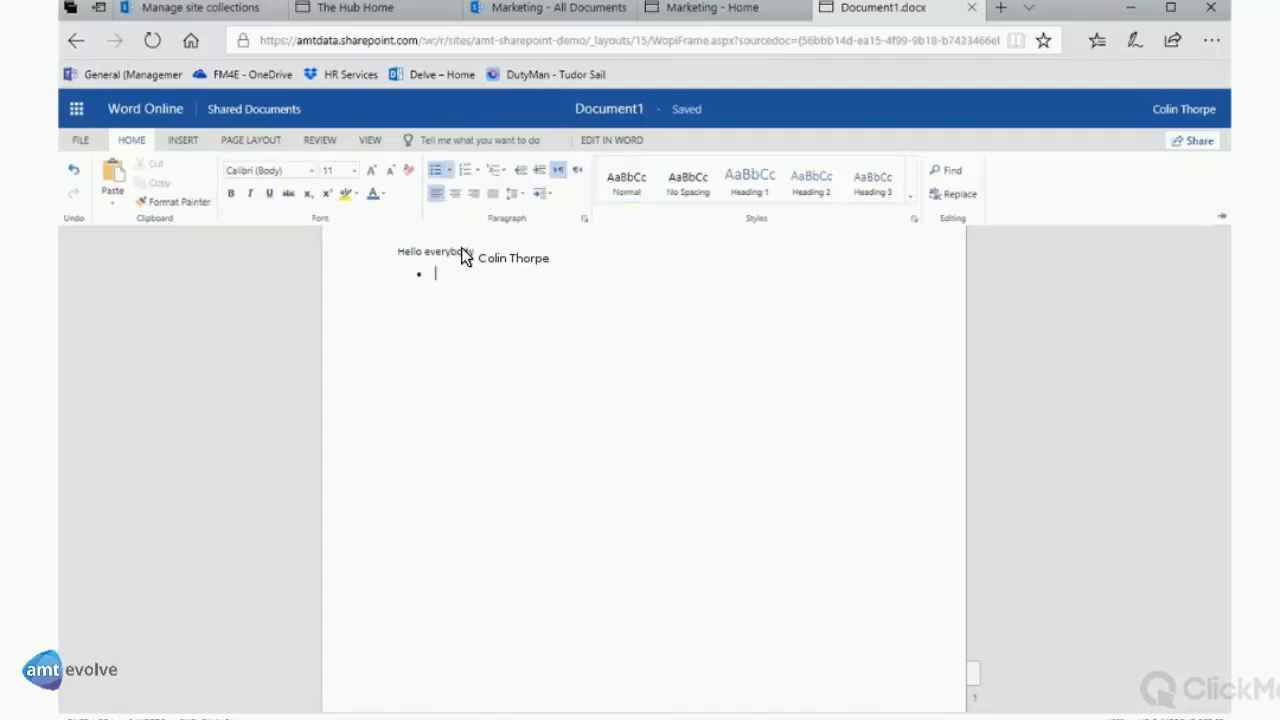
type("First")
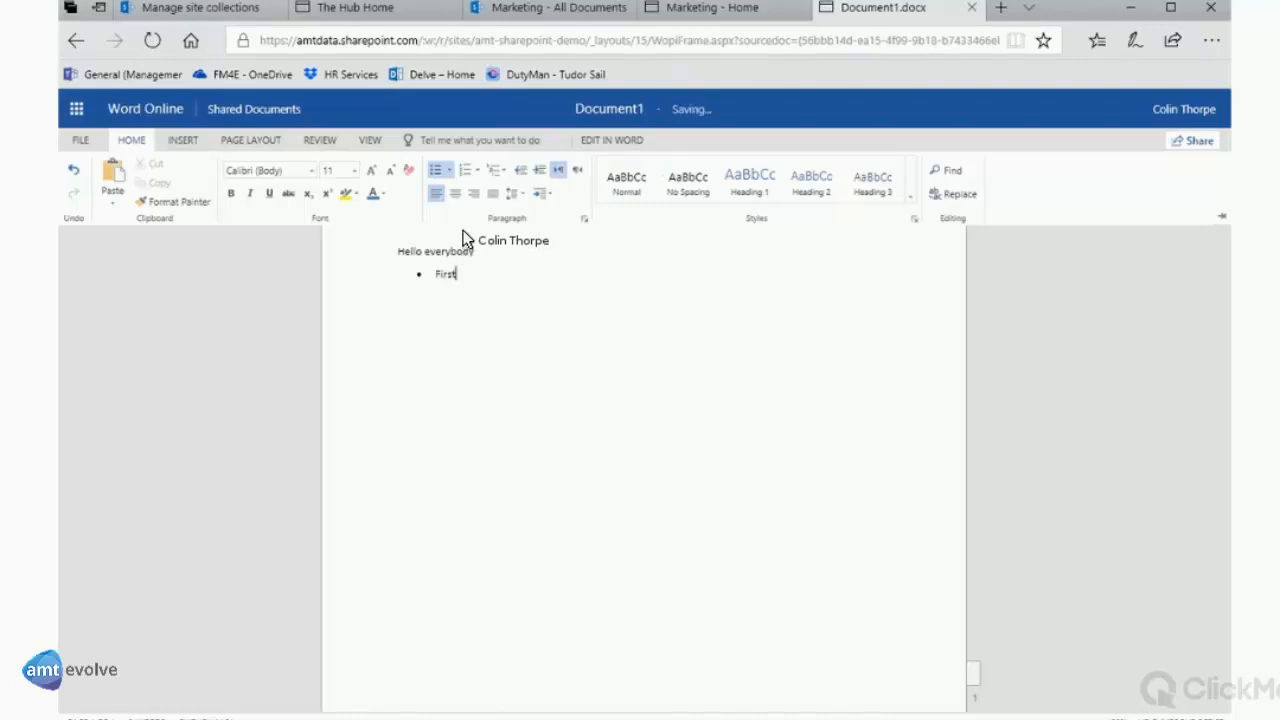
type(" itme")
key("BackSpace")
key("BackSpace")
type("em")
key("Return")
type("Second i")
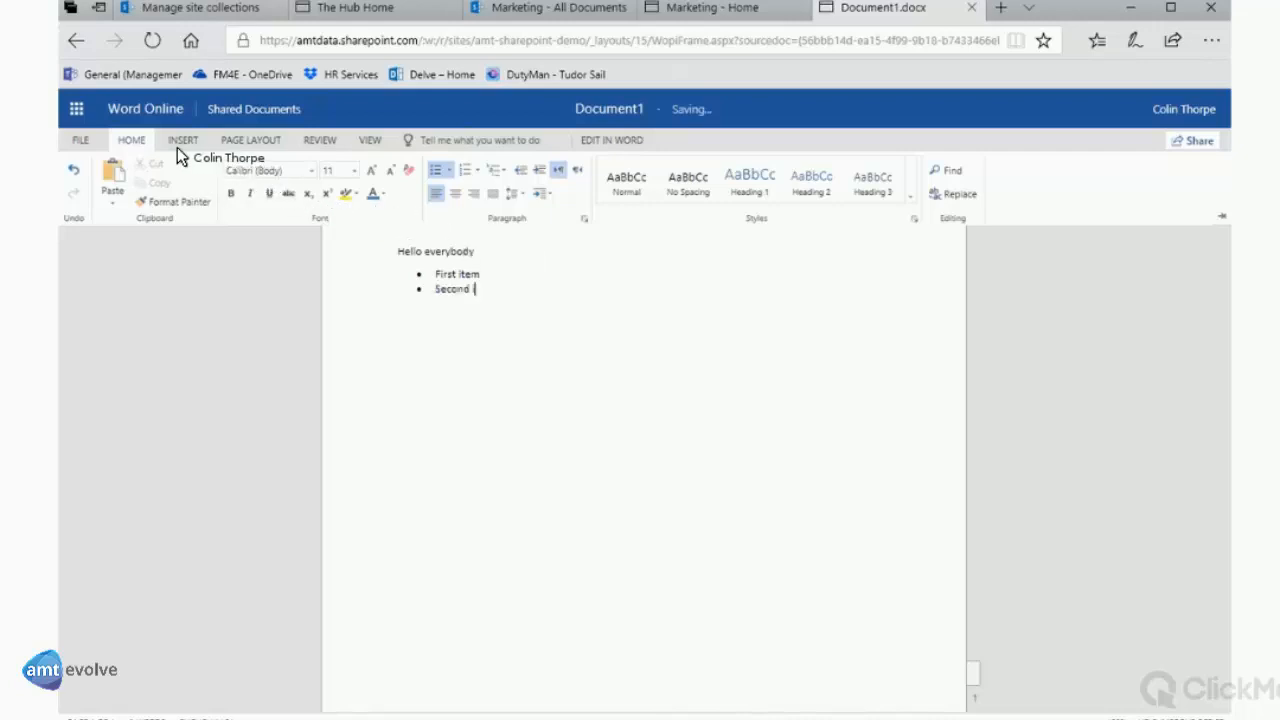
type("tem")
key("Return")
Insert a table with three columns and three rows below the bulleted list
left_click(183, 140)
left_click(119, 182)
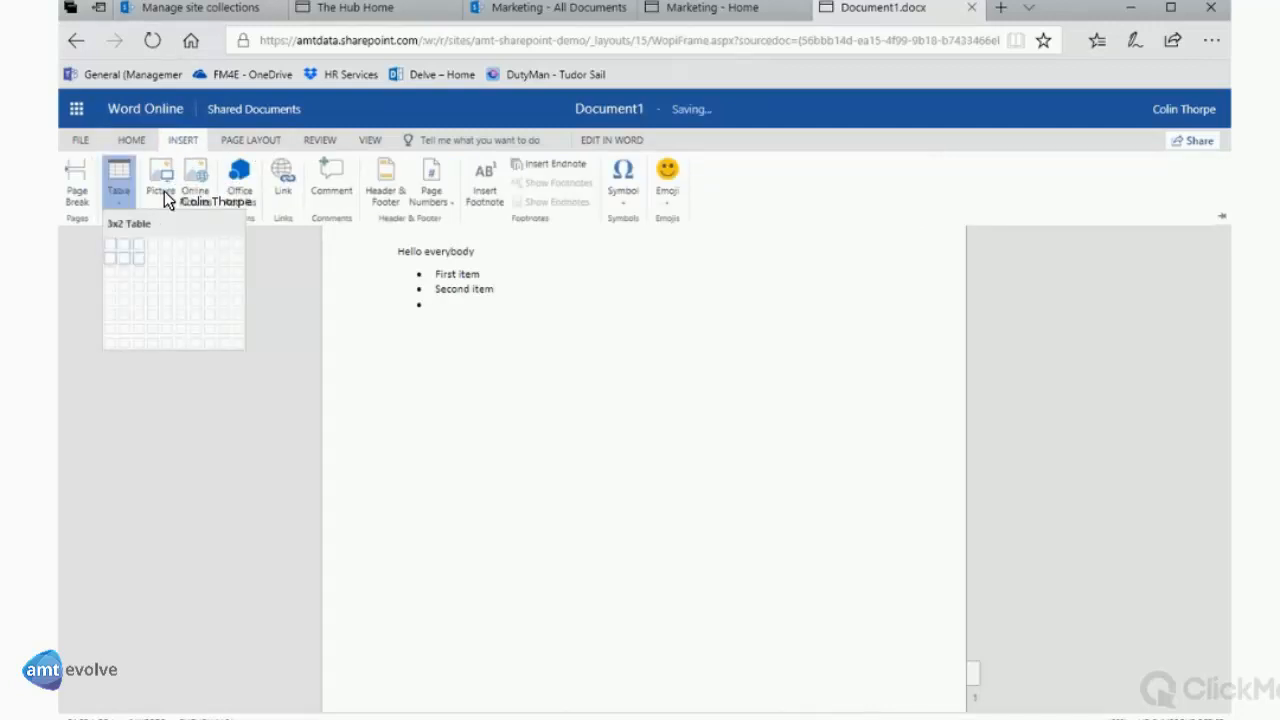
left_click(139, 270)
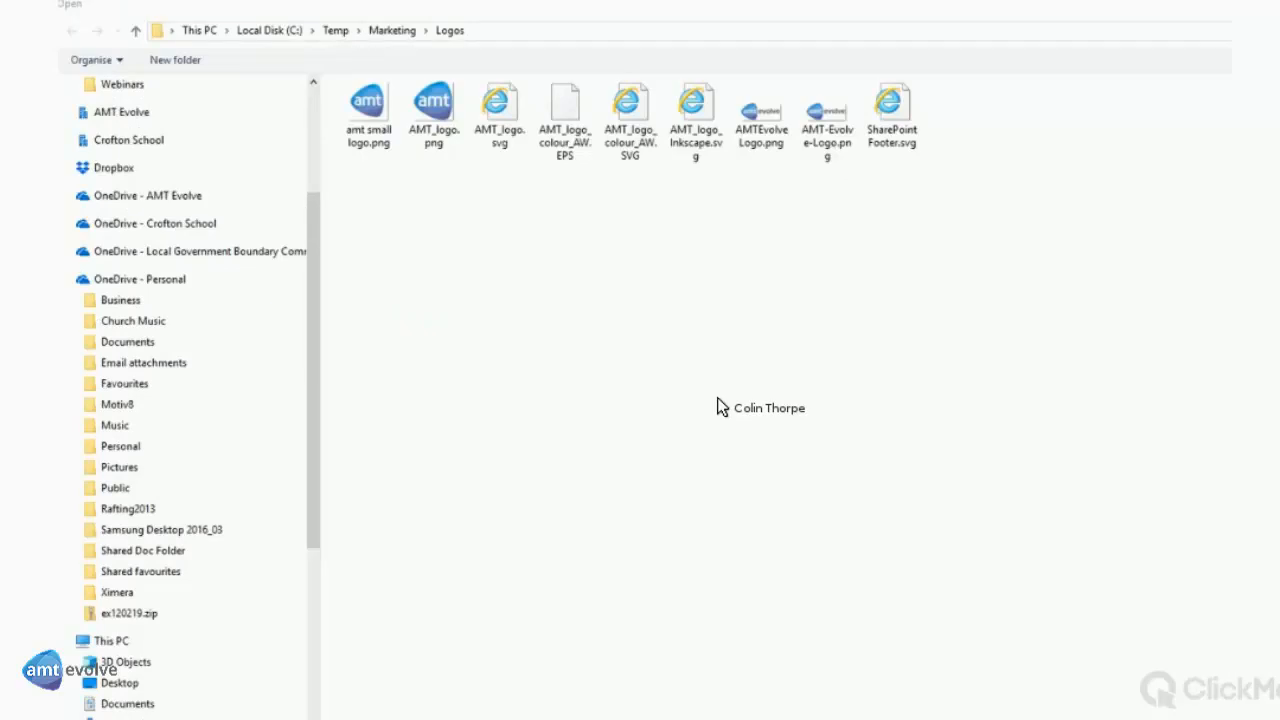
key("Escape")
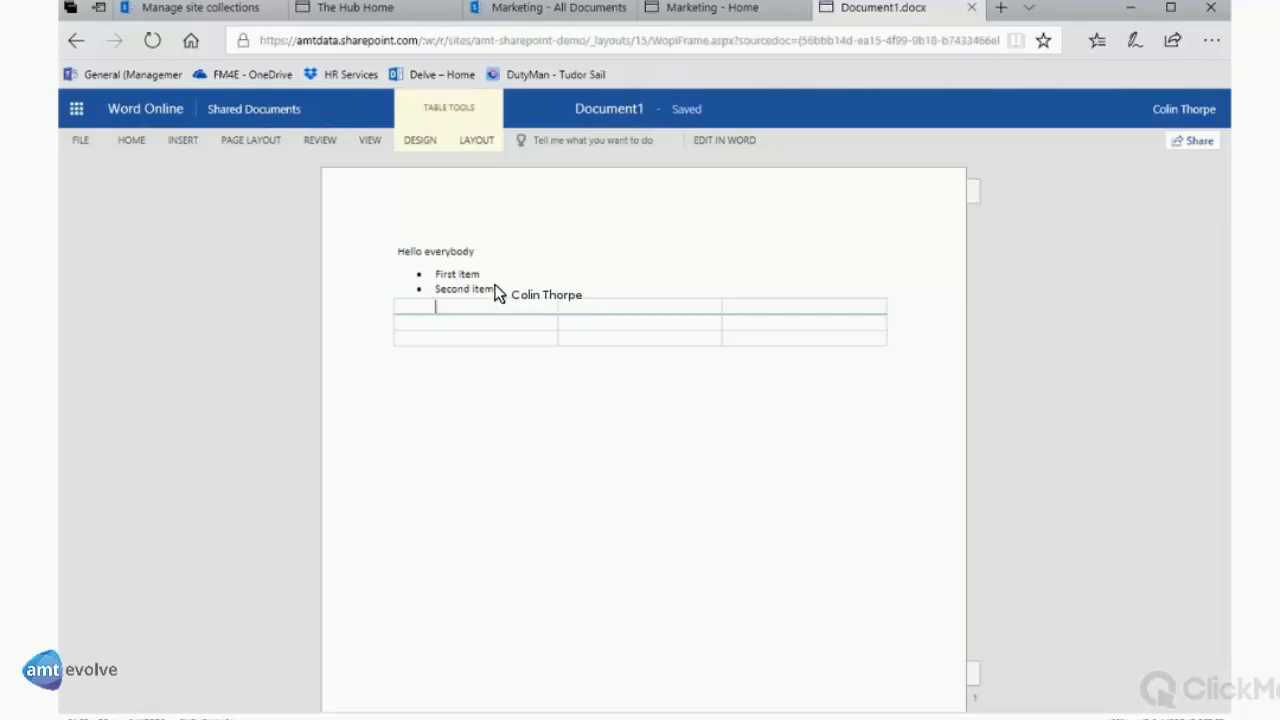
left_click(470, 309)
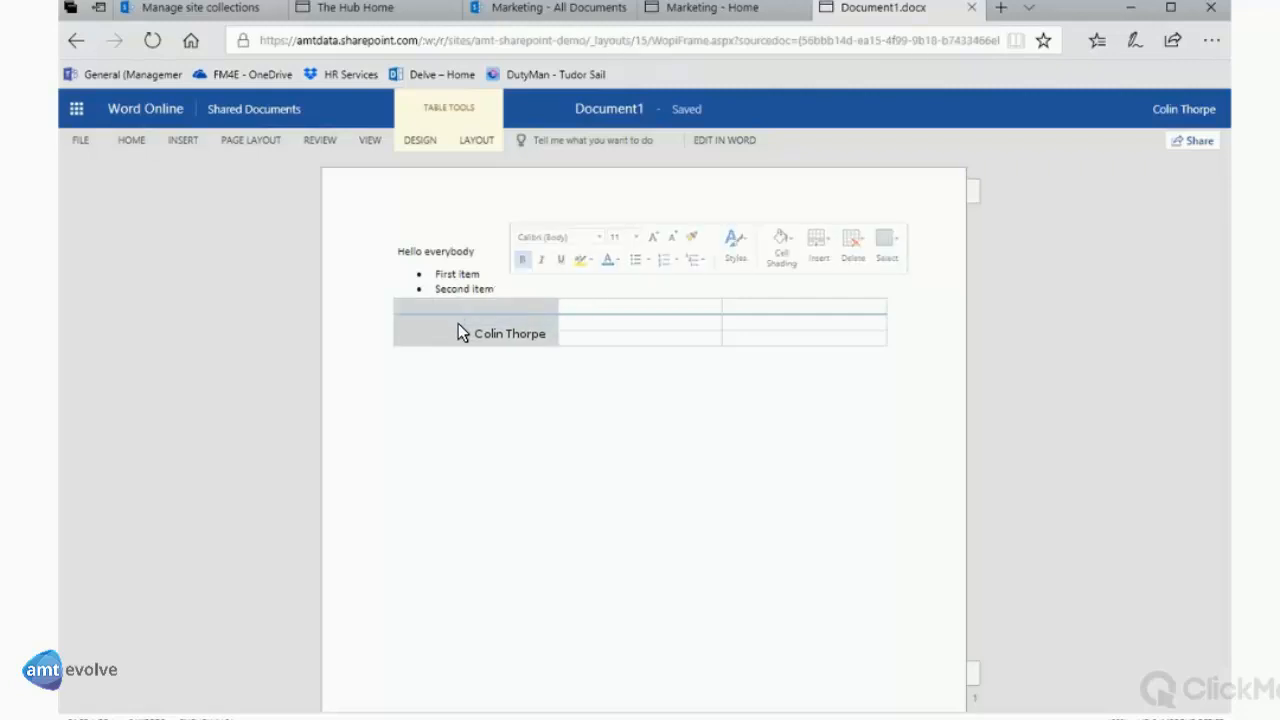
left_click(459, 329)
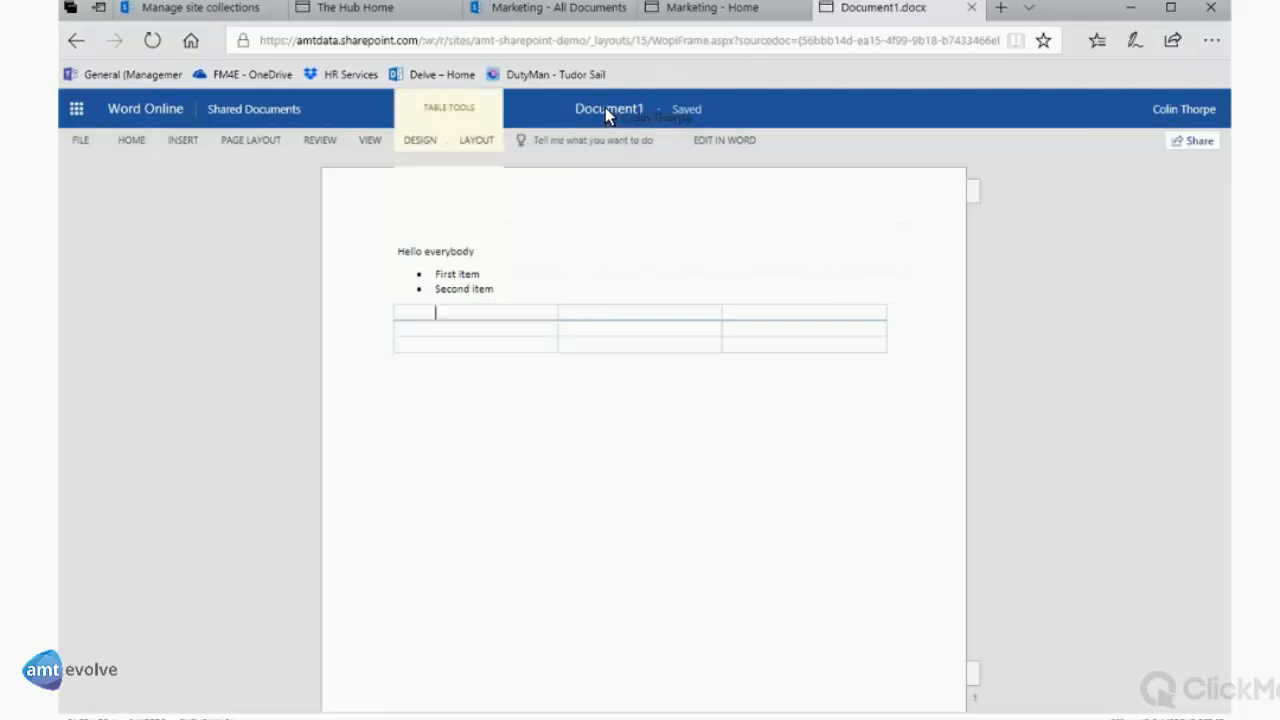
Rename the document to the author's first name in the possessive followed by "Document"
left_click(605, 107)
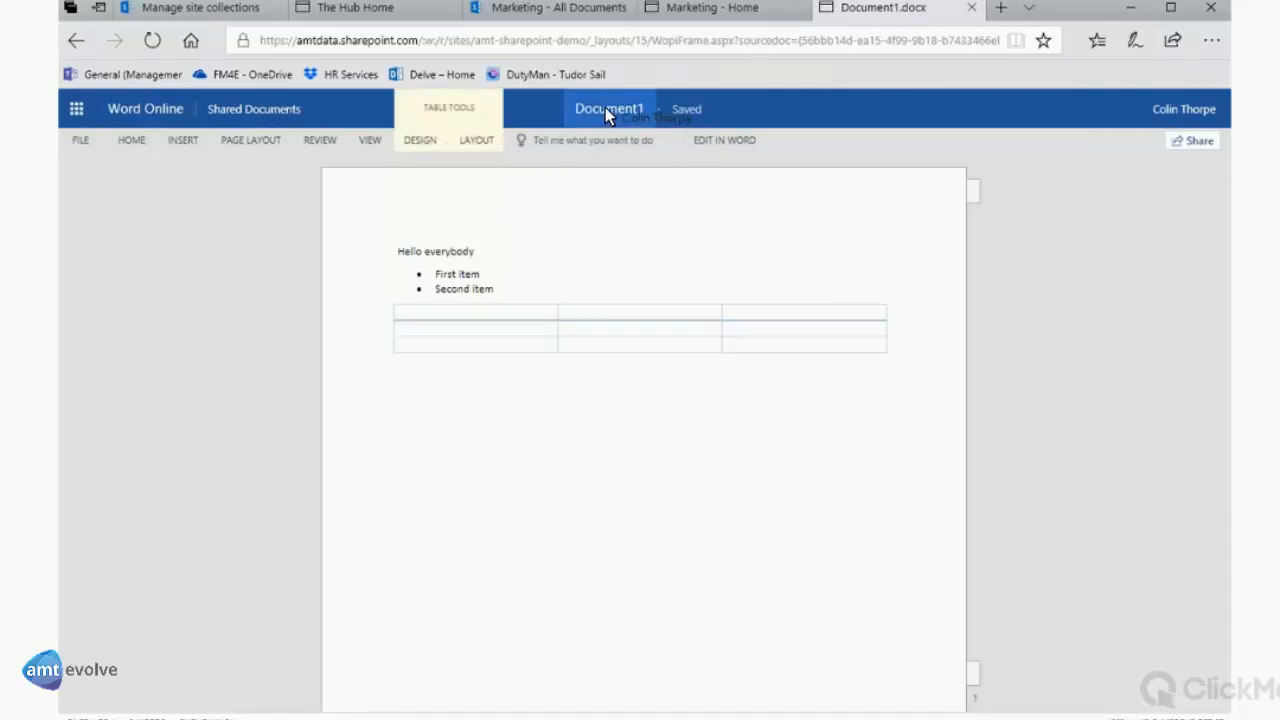
type("Colin")
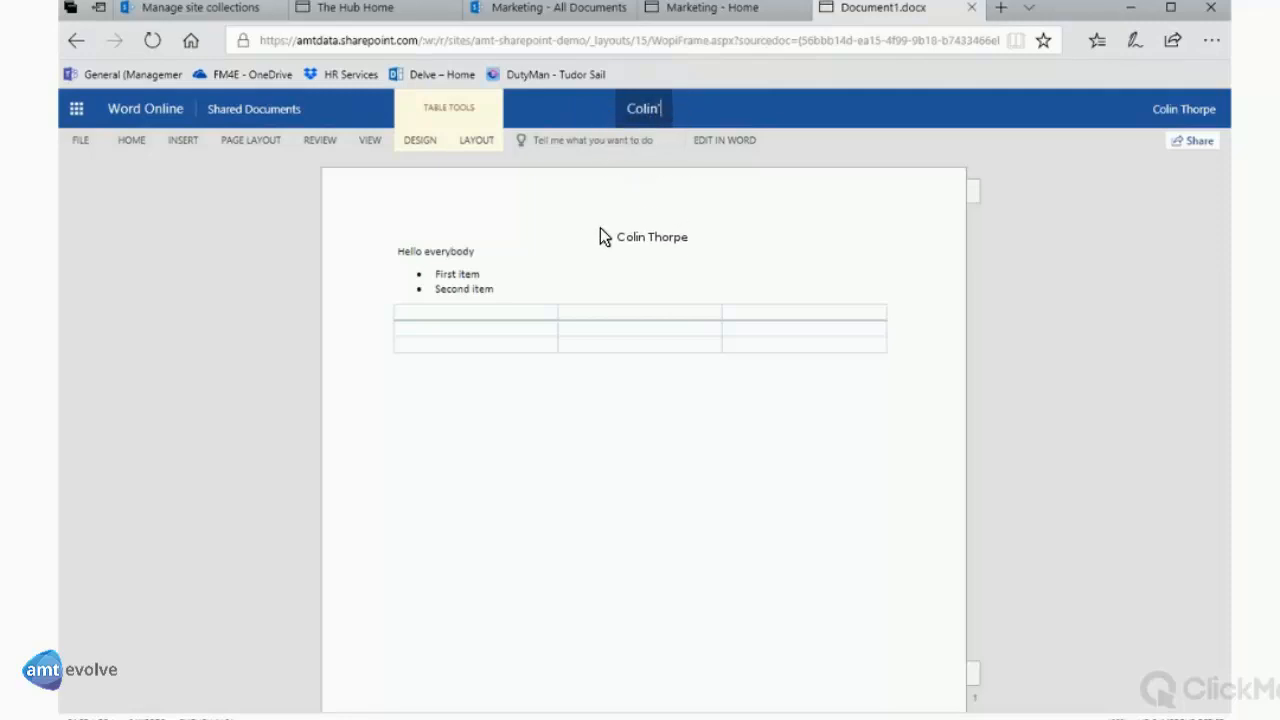
type("'s Document")
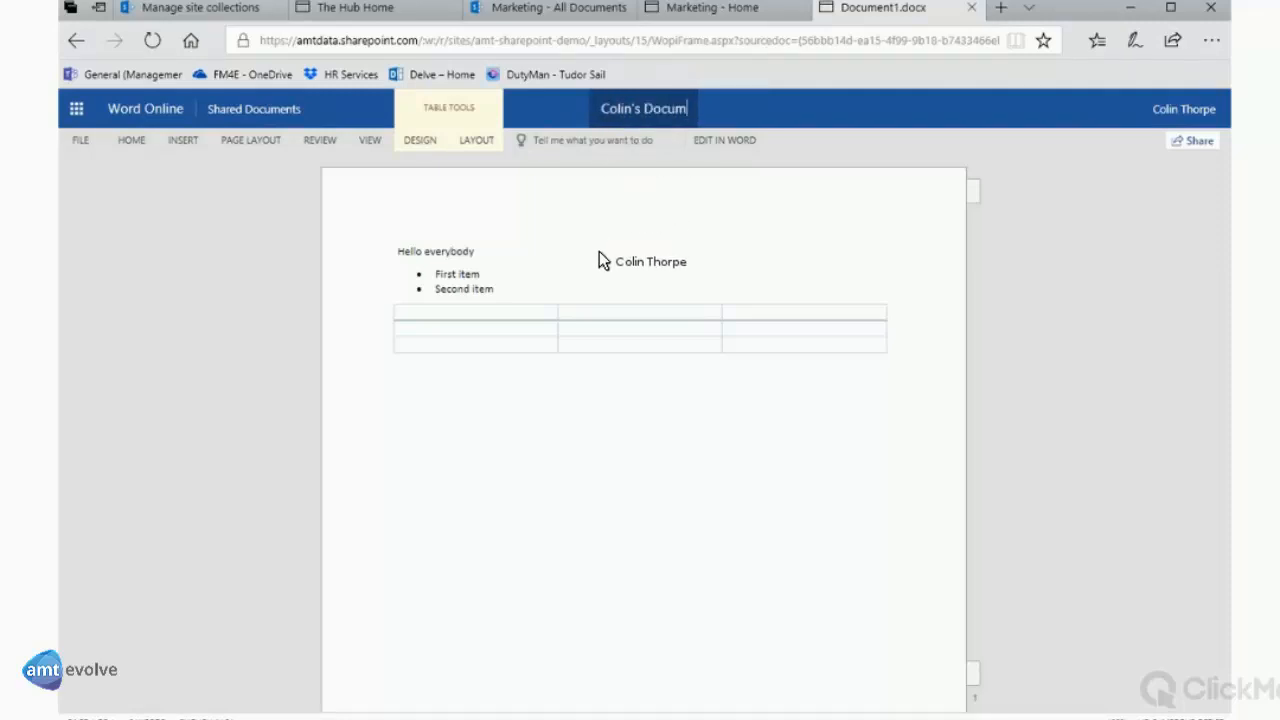
left_click(599, 259)
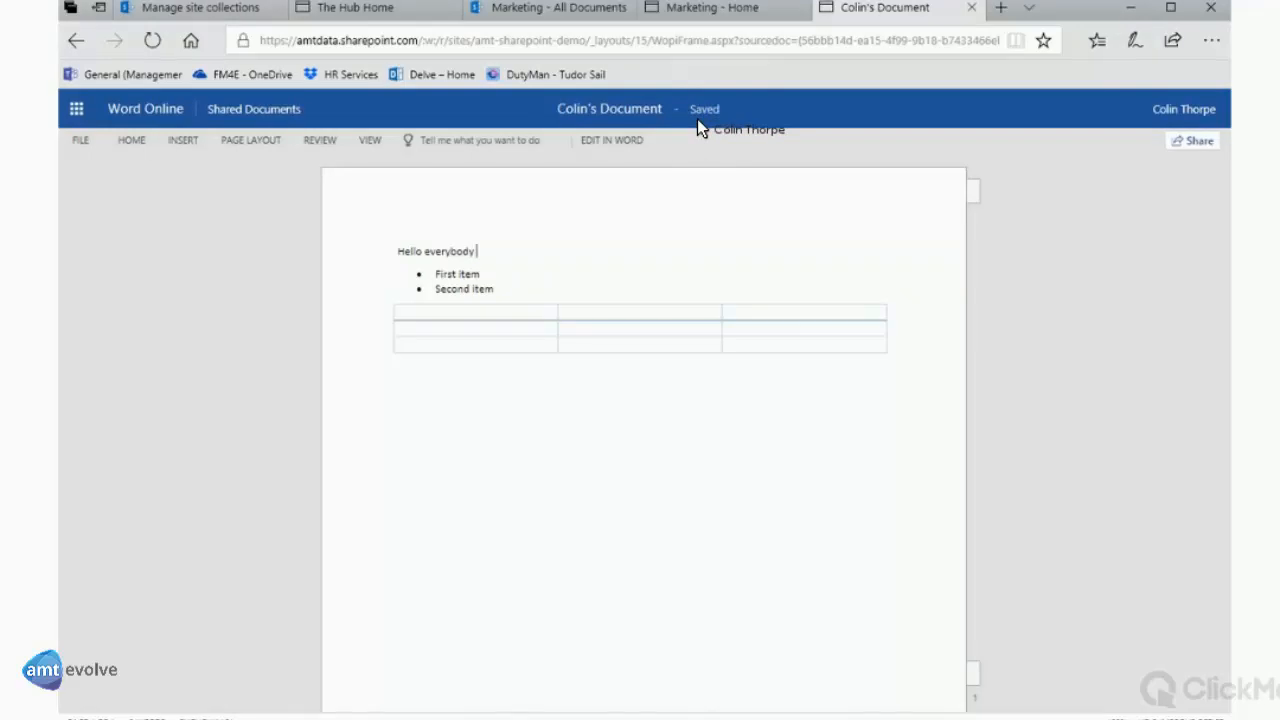
Extend the "Hello everybody" line with the filler text "s kklsd jlskdj klds jlskd"
type("s kklsd jlskdj klds jlskd lskd lsd k")
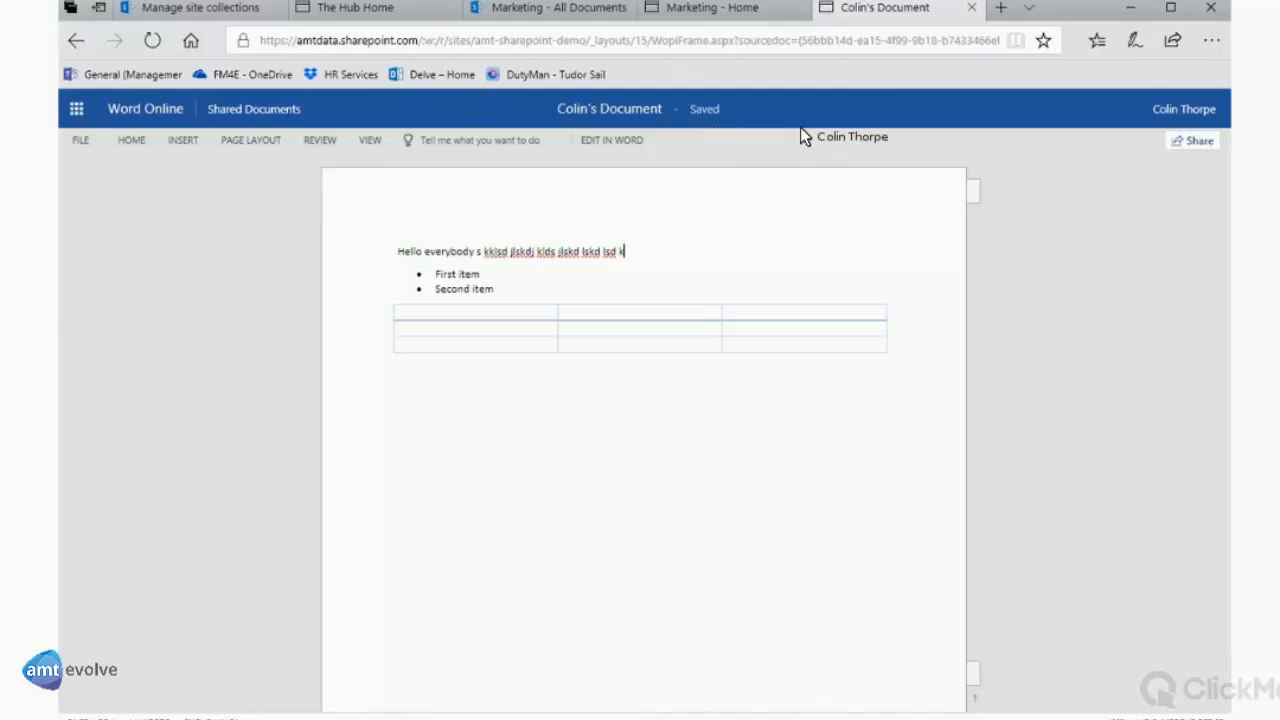
key("BackSpace")
key("BackSpace")
key("BackSpace")
key("BackSpace")
key("BackSpace")
key("BackSpace")
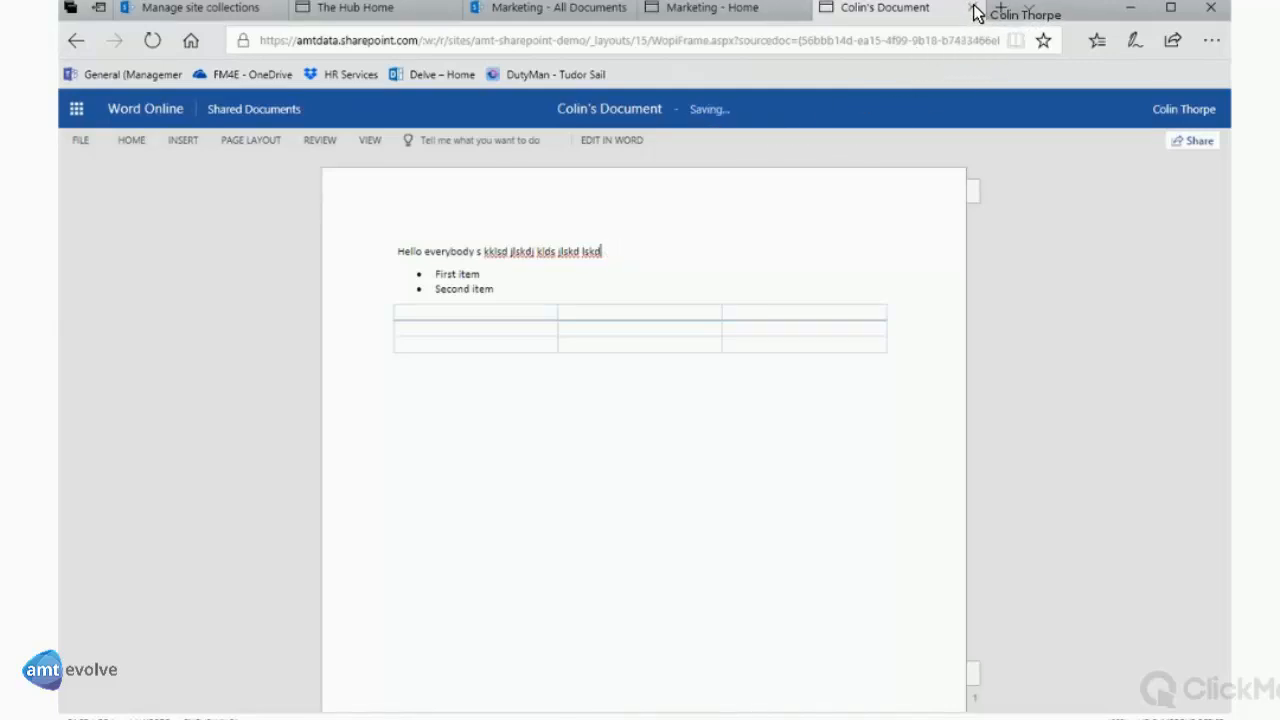
key("BackSpace")
key("BackSpace")
key("BackSpace")
key("BackSpace")
key("BackSpace")
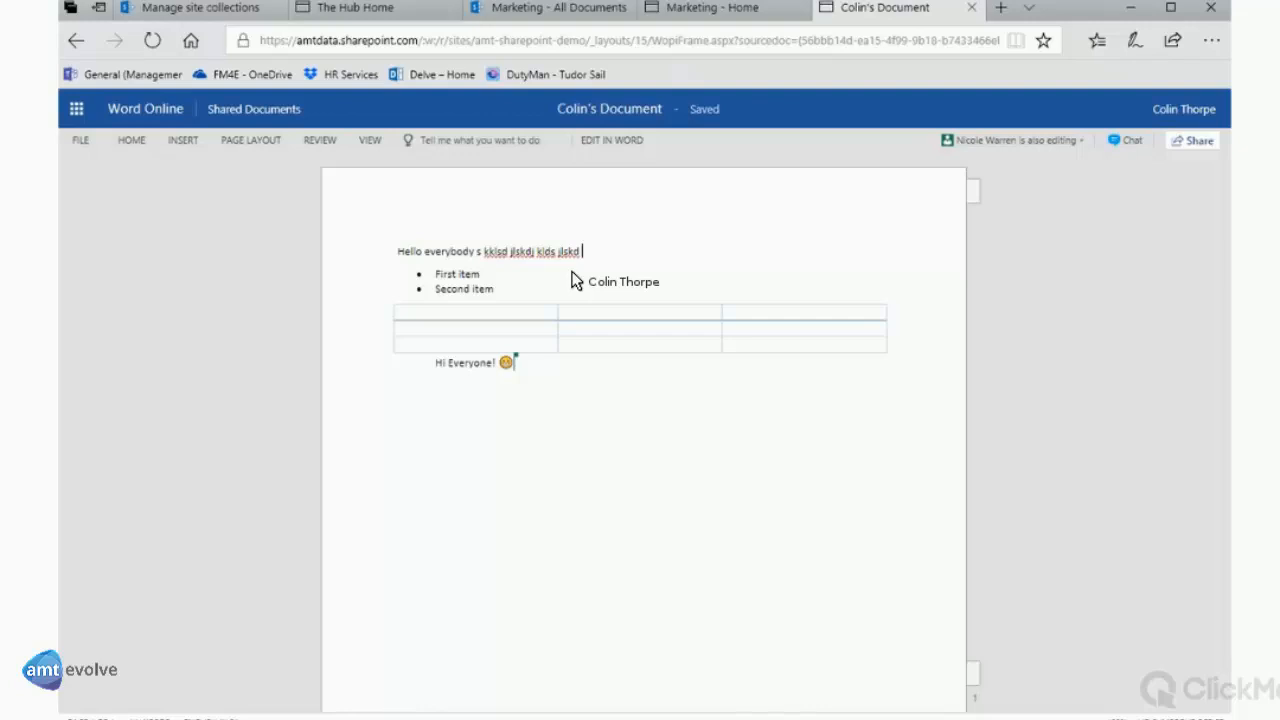
Insert a bullet reading "Third item" directly after "First item"
left_click(575, 281)
key("Return")
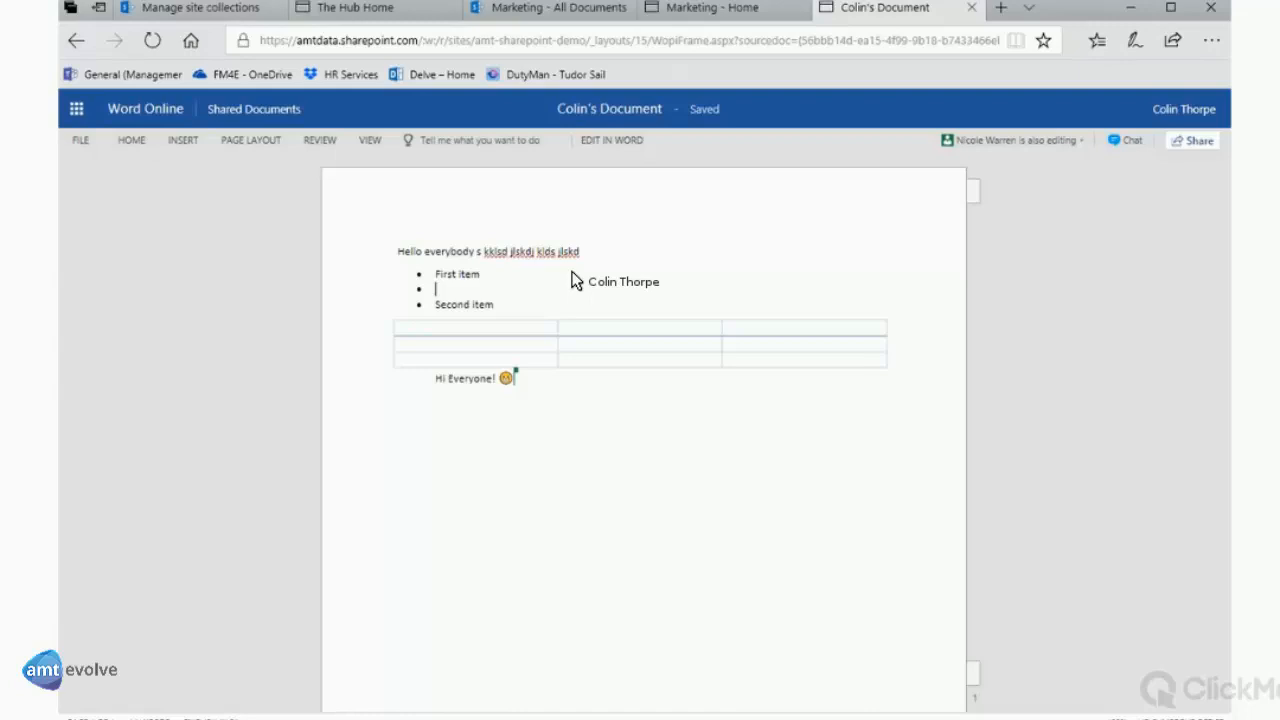
type("Third item")
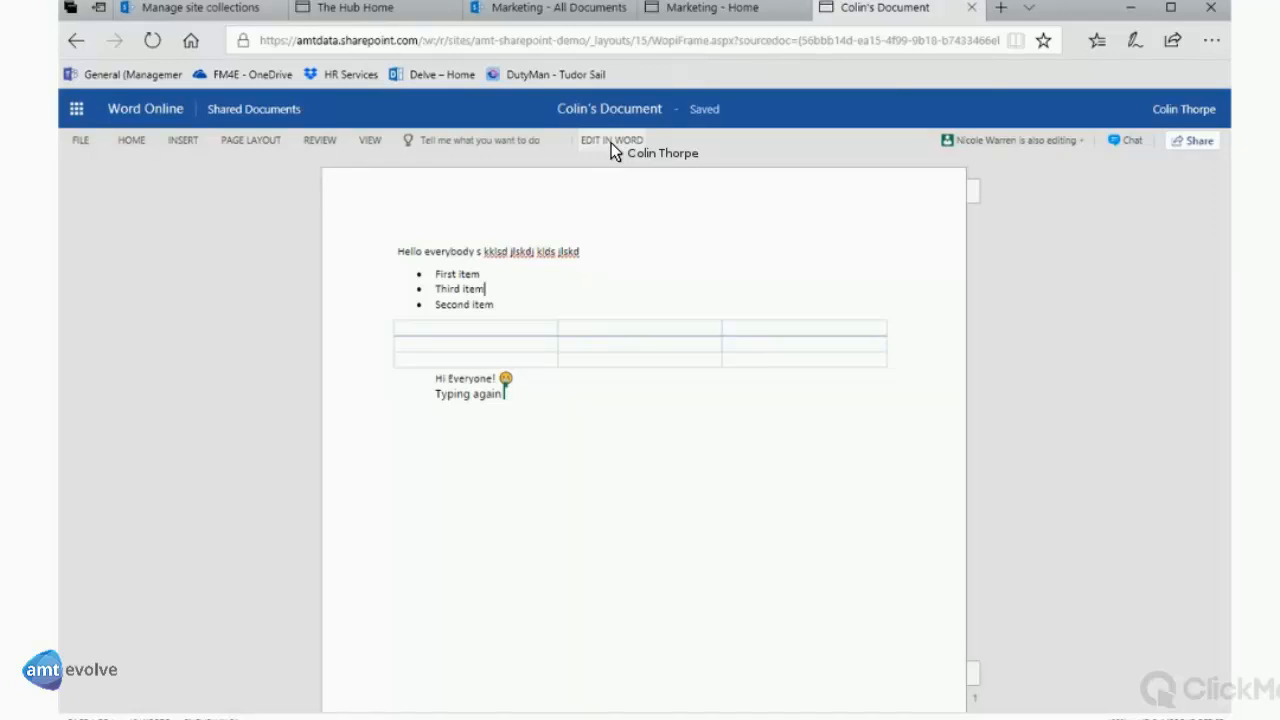
Return to the shared Documents library and create a folder named "New Folder"
left_click(268, 109)
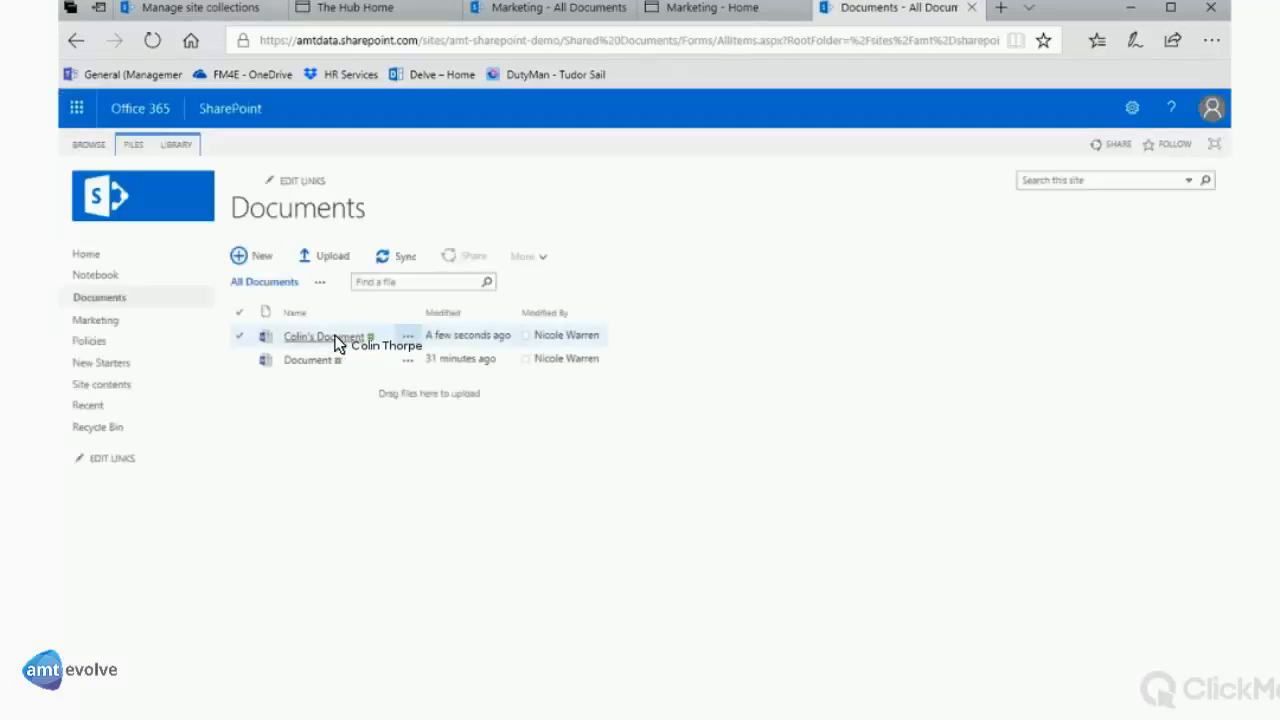
left_click(337, 340)
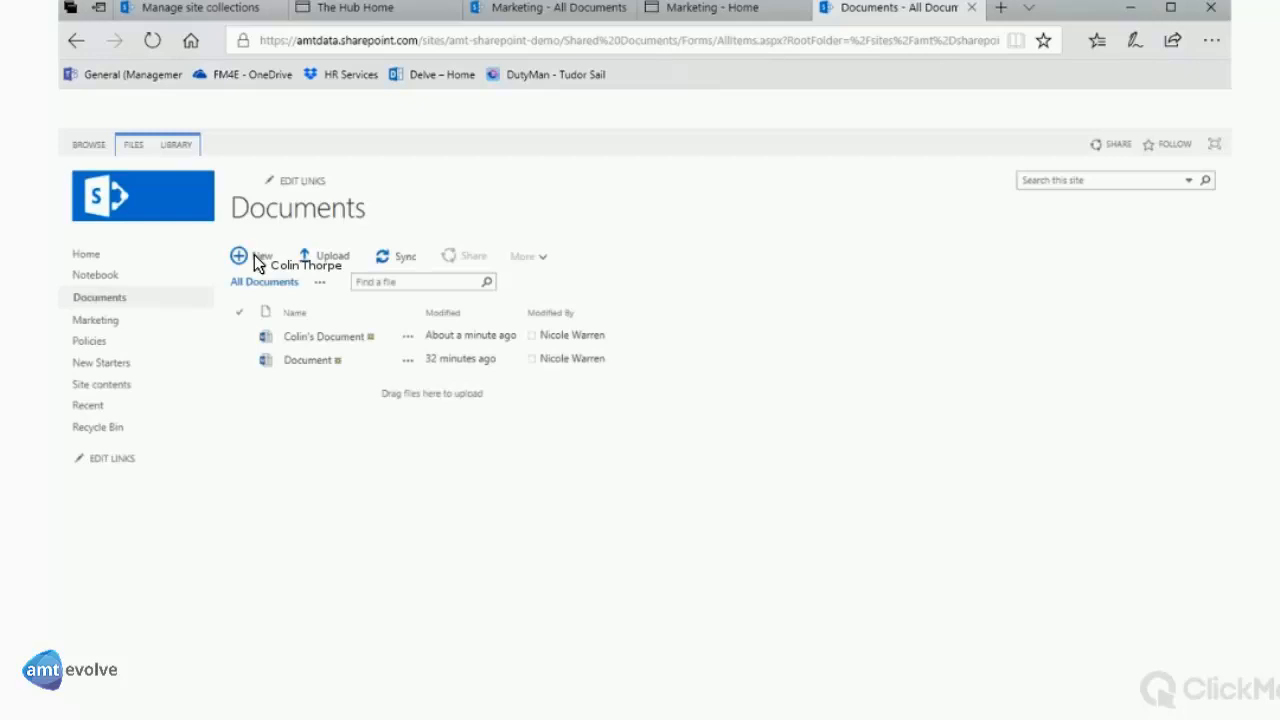
left_click(254, 256)
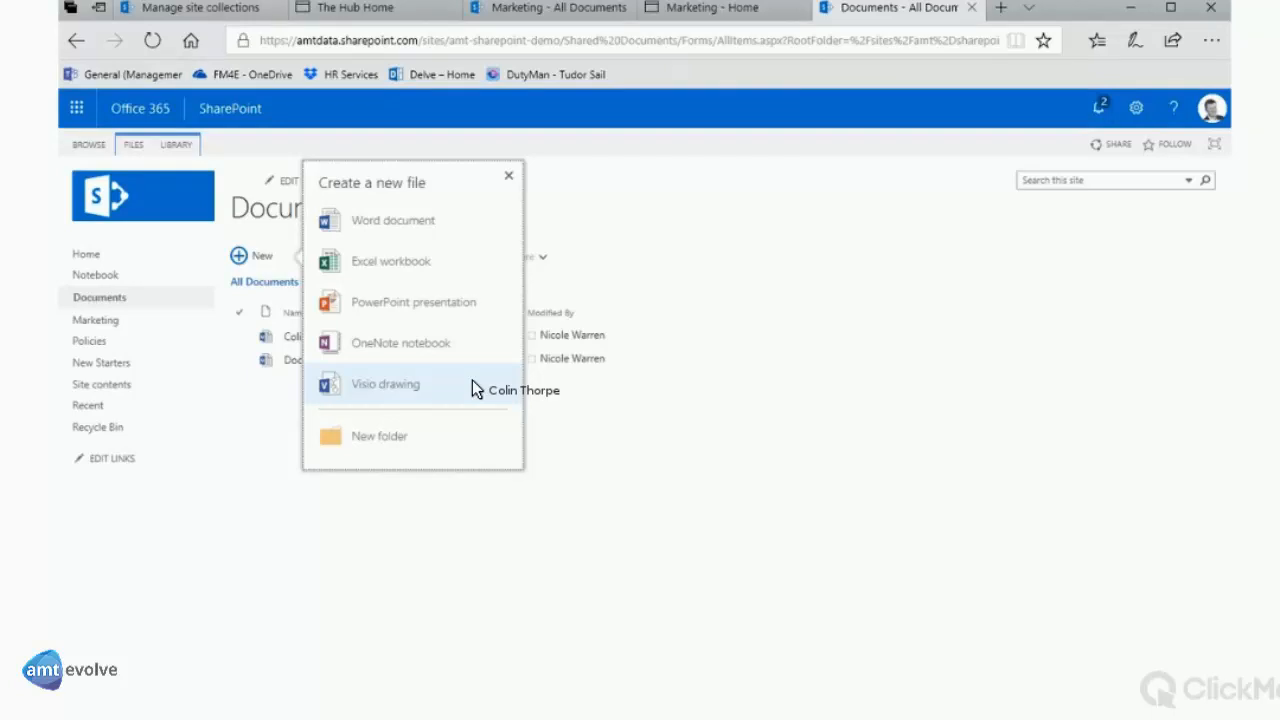
left_click(378, 440)
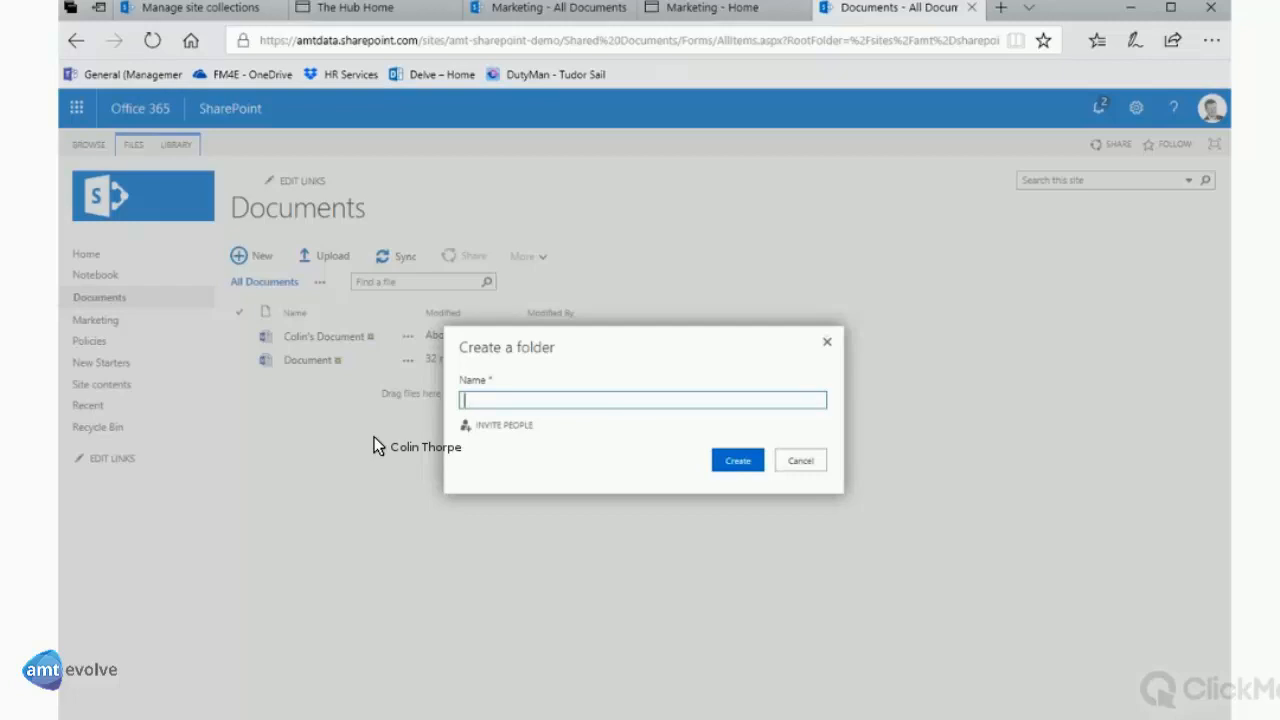
type("New Folder")
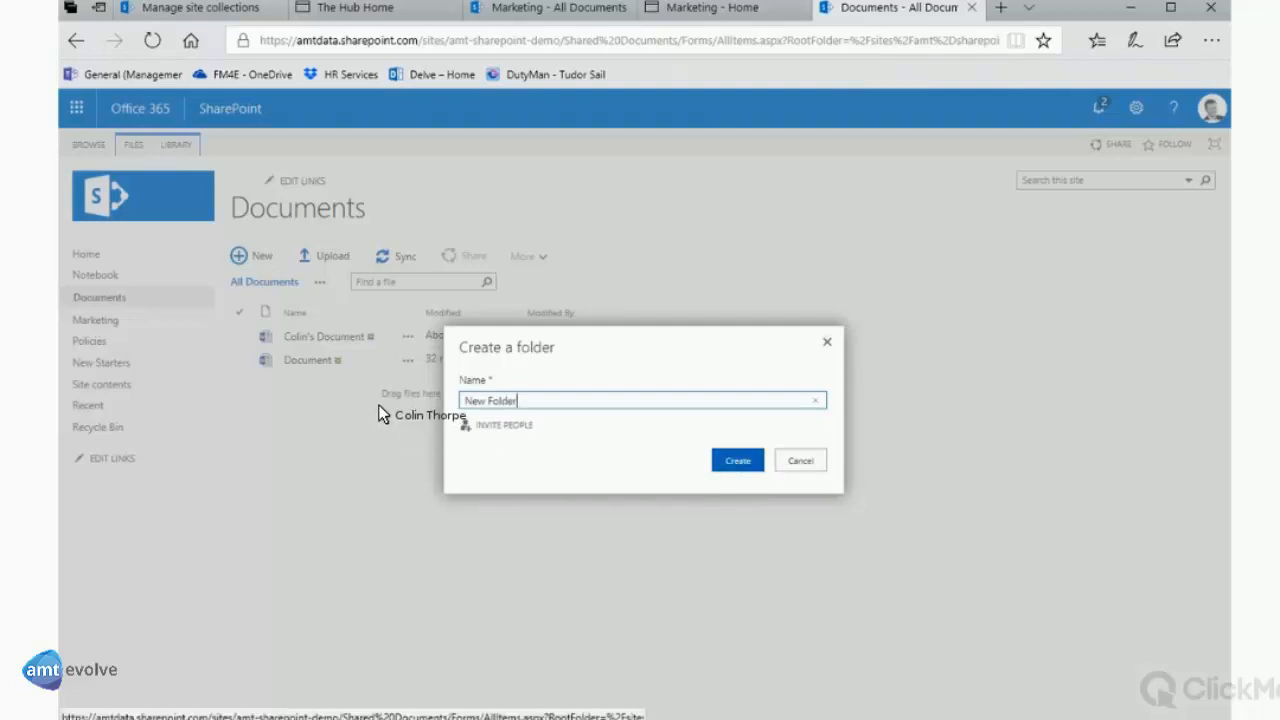
key("Return")
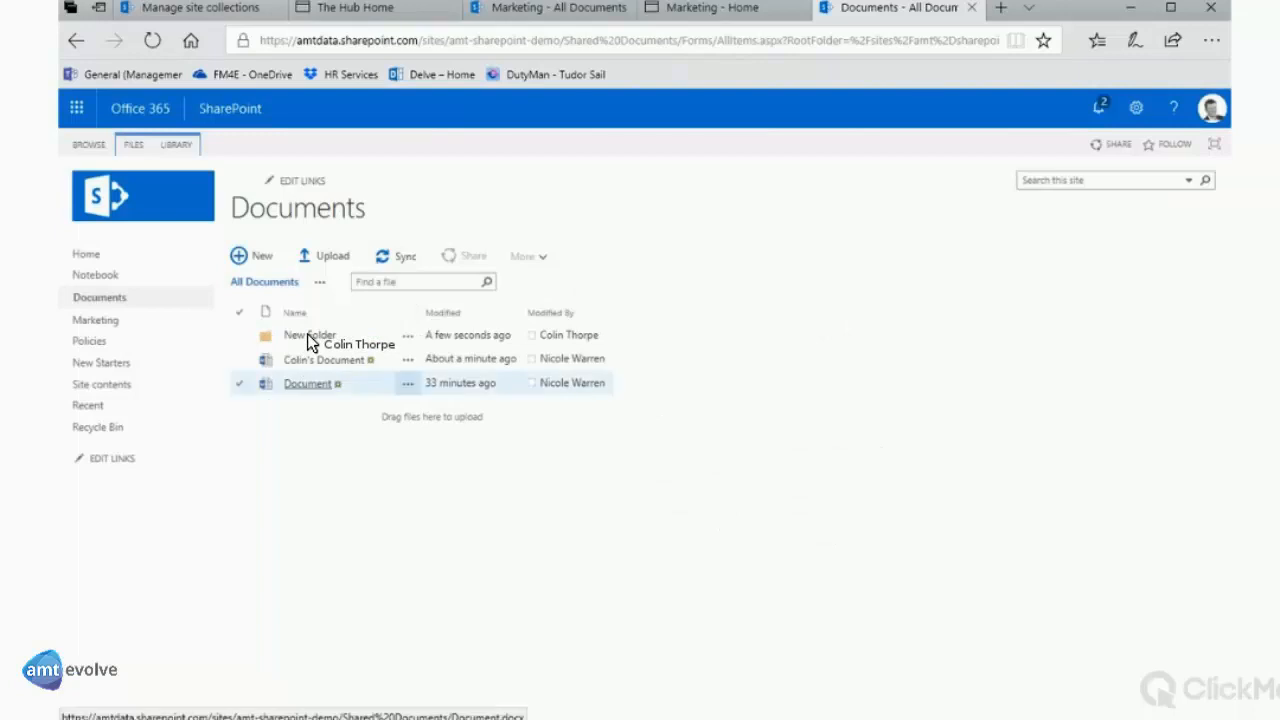
Try to move the Word file "Document" into New Folder
left_click(307, 383)
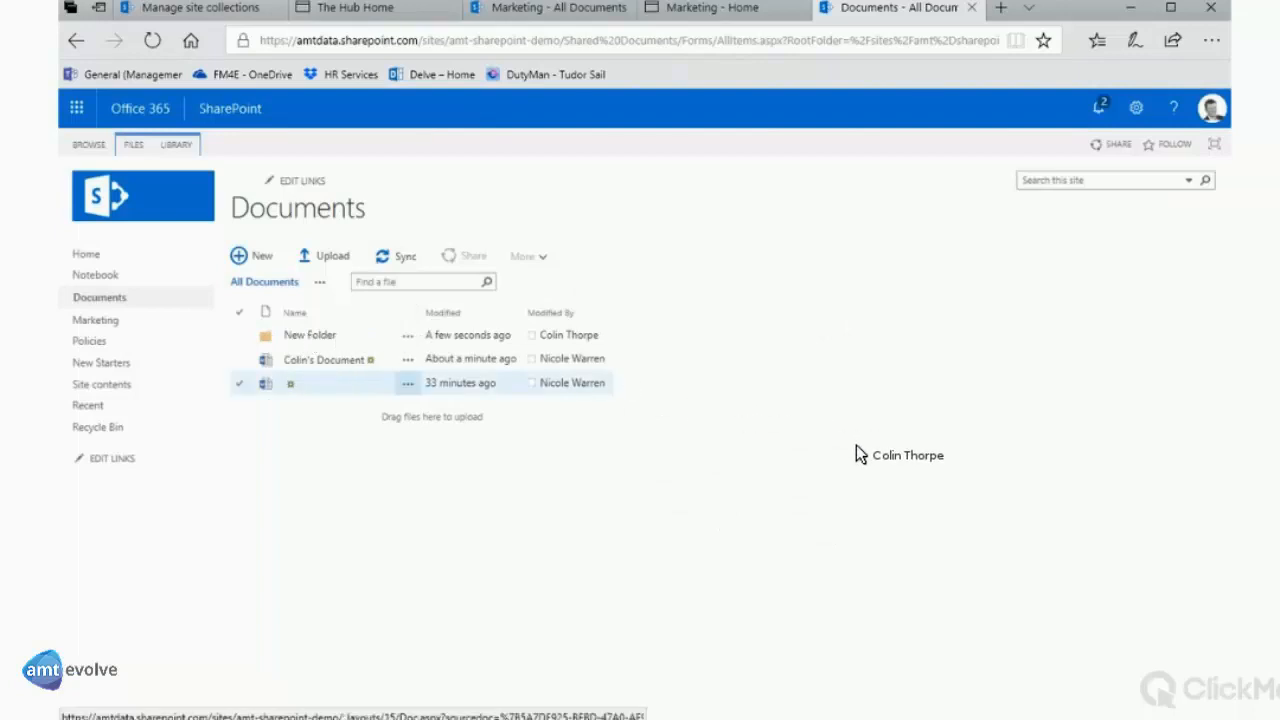
left_click_drag(307, 383, 320, 337)
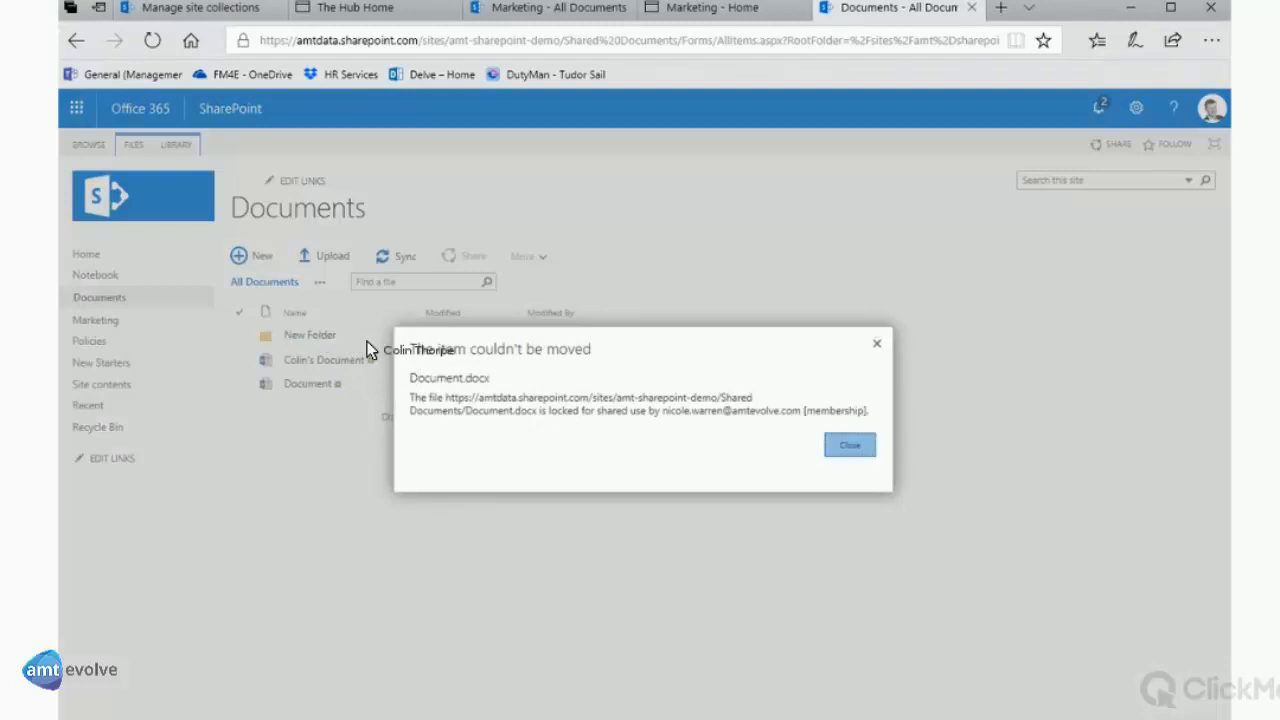
left_click(850, 445)
left_click_drag(324, 360, 322, 357)
left_click_drag(490, 441, 310, 406)
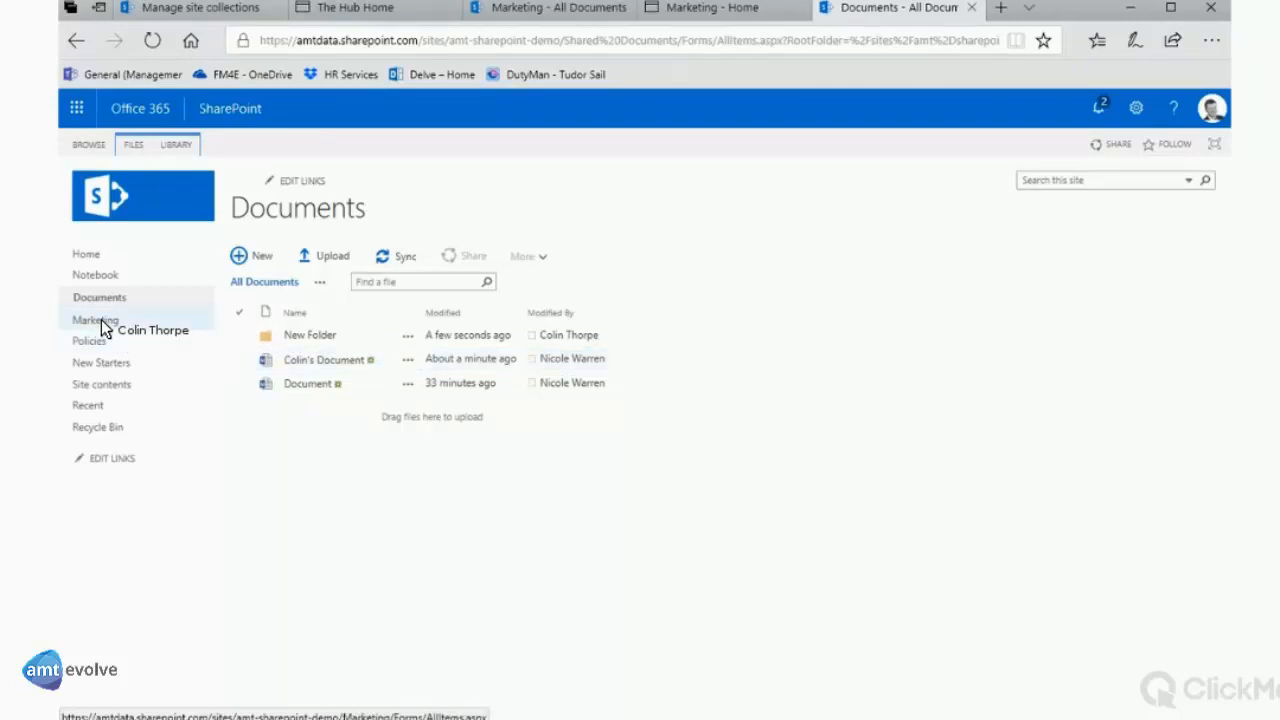
Open the site's Marketing library and the local Logos folder in File Explorer
left_click(133, 319)
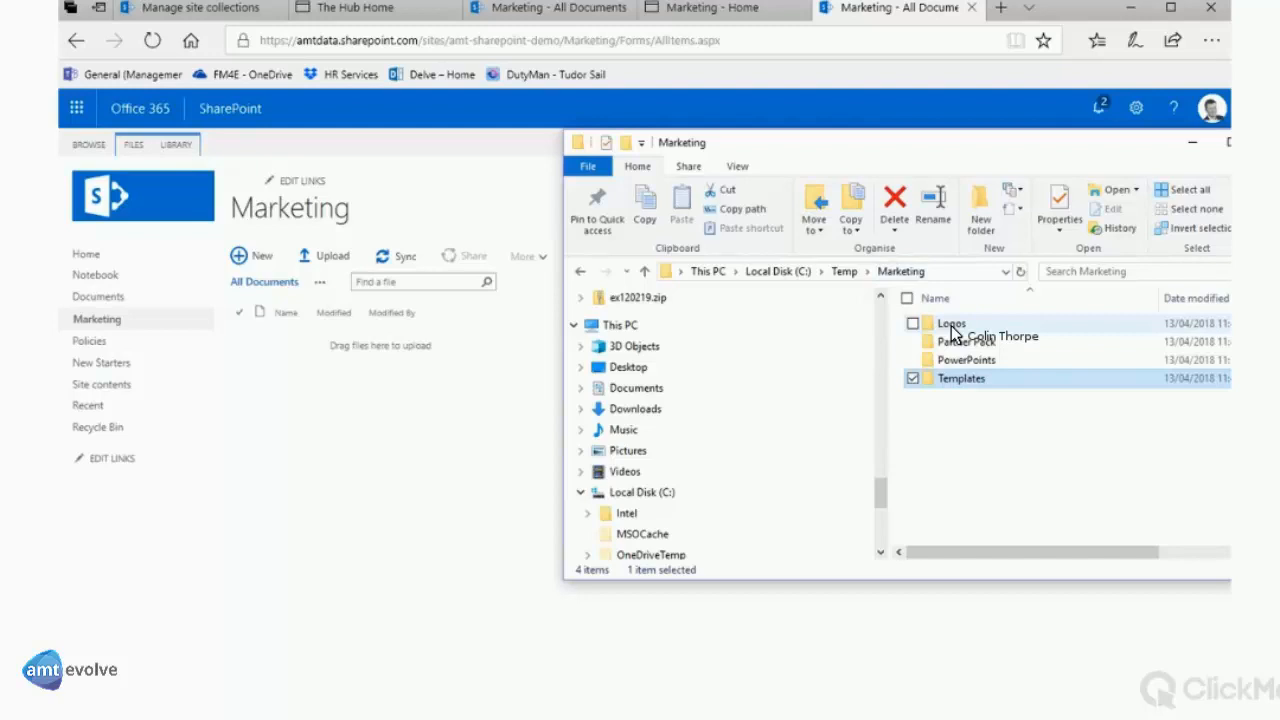
left_click(952, 333)
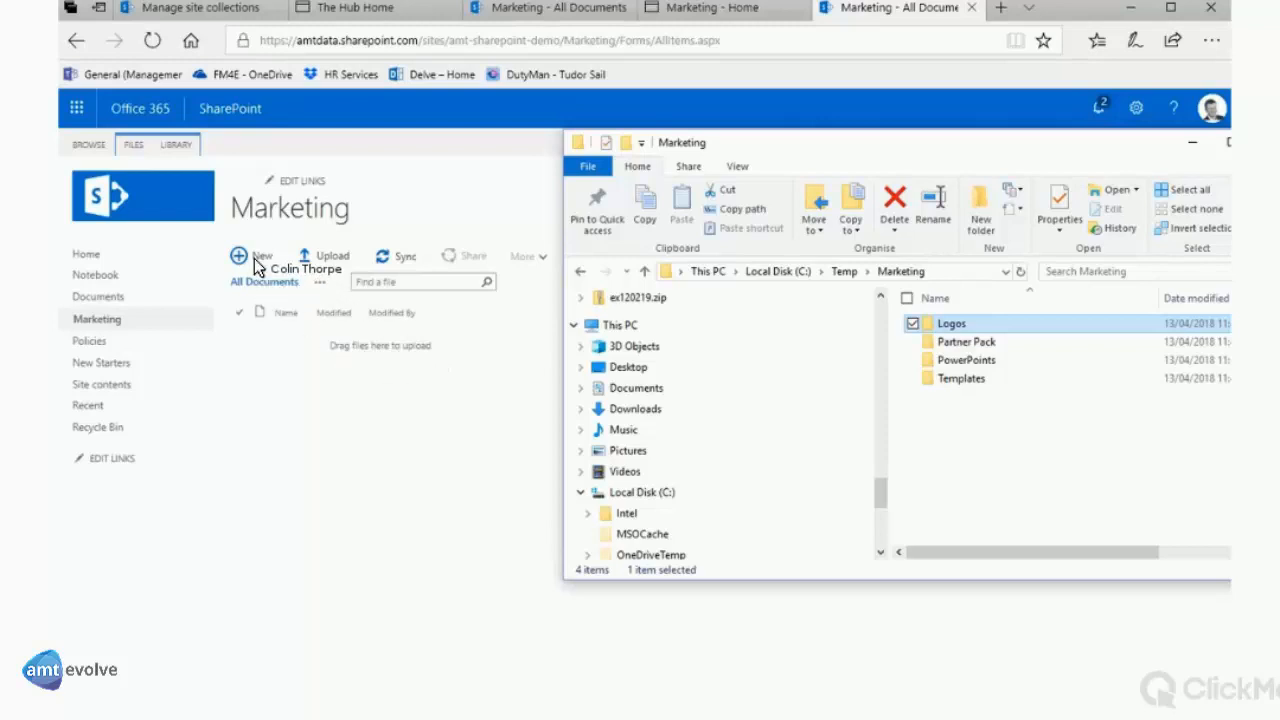
key("Return")
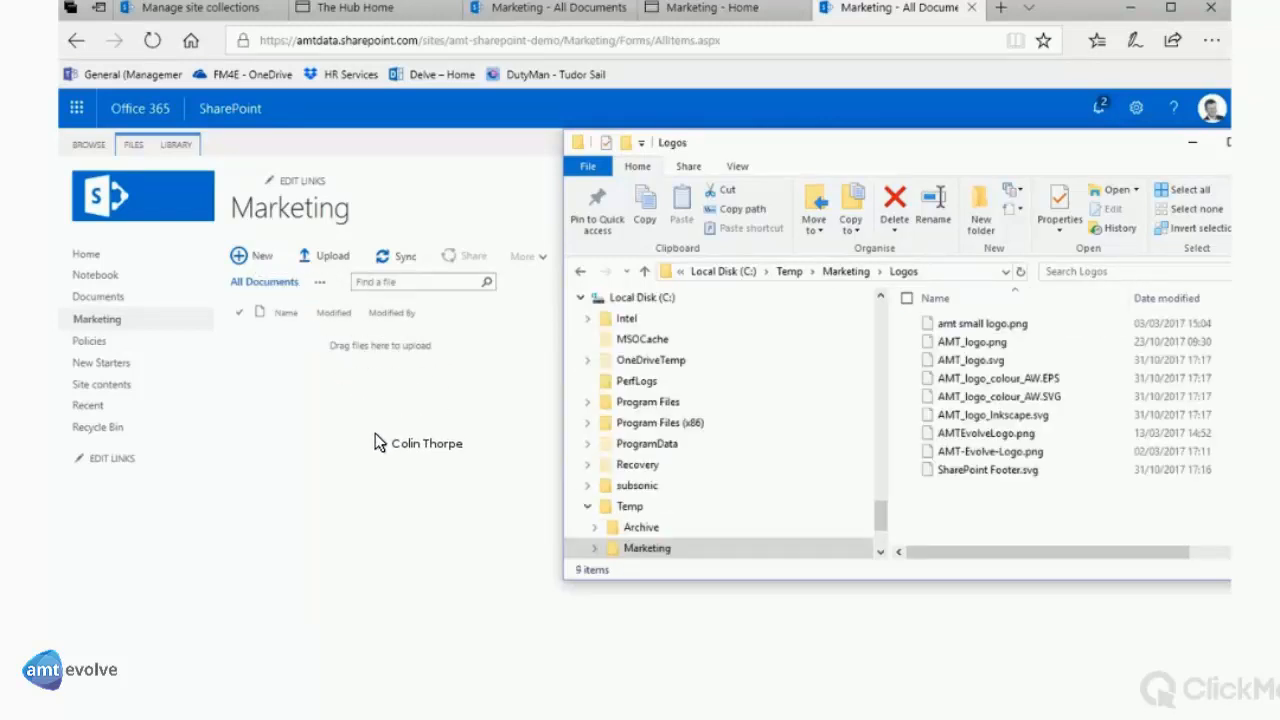
Create a folder named "Logos" in the Marketing library
left_click(375, 433)
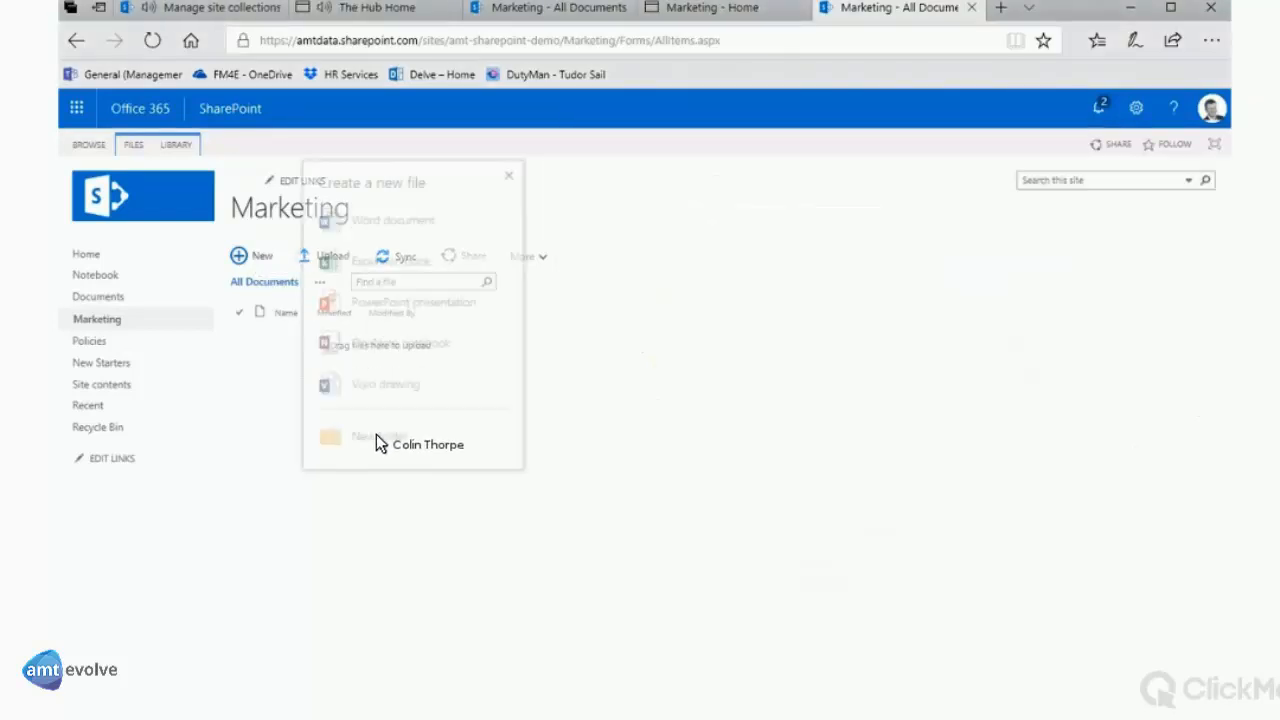
left_click(376, 434)
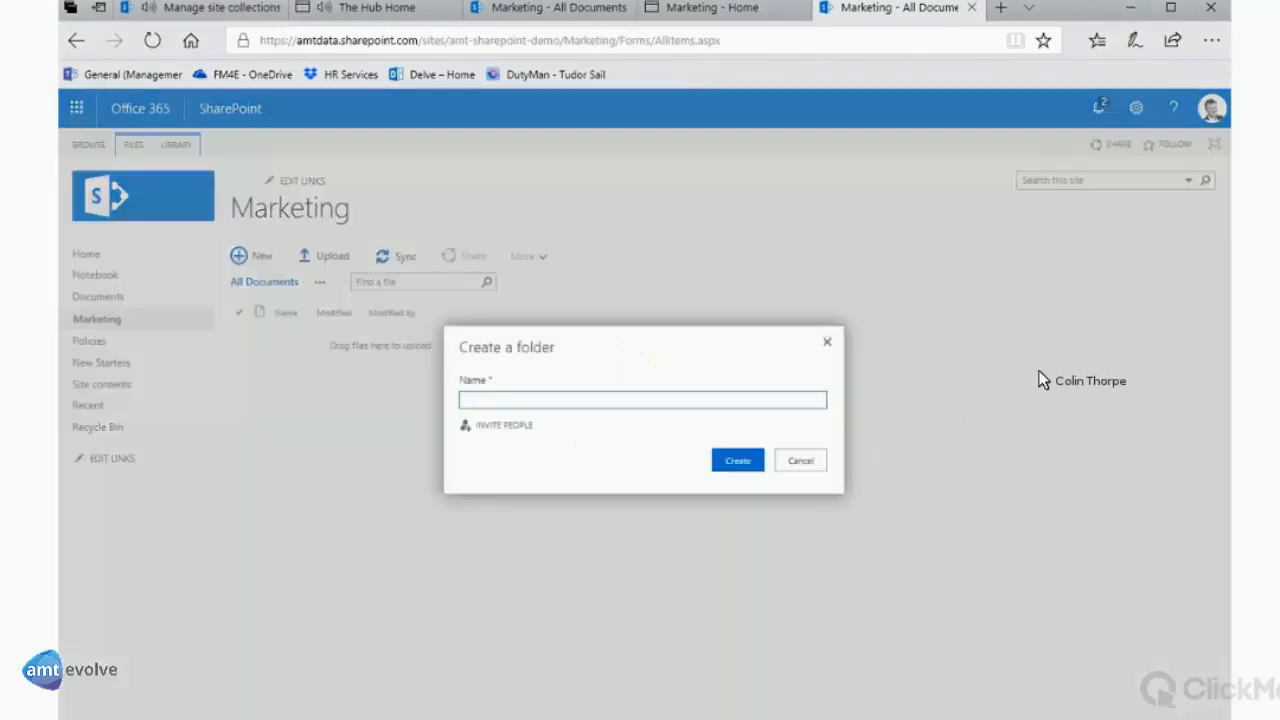
type("Logos")
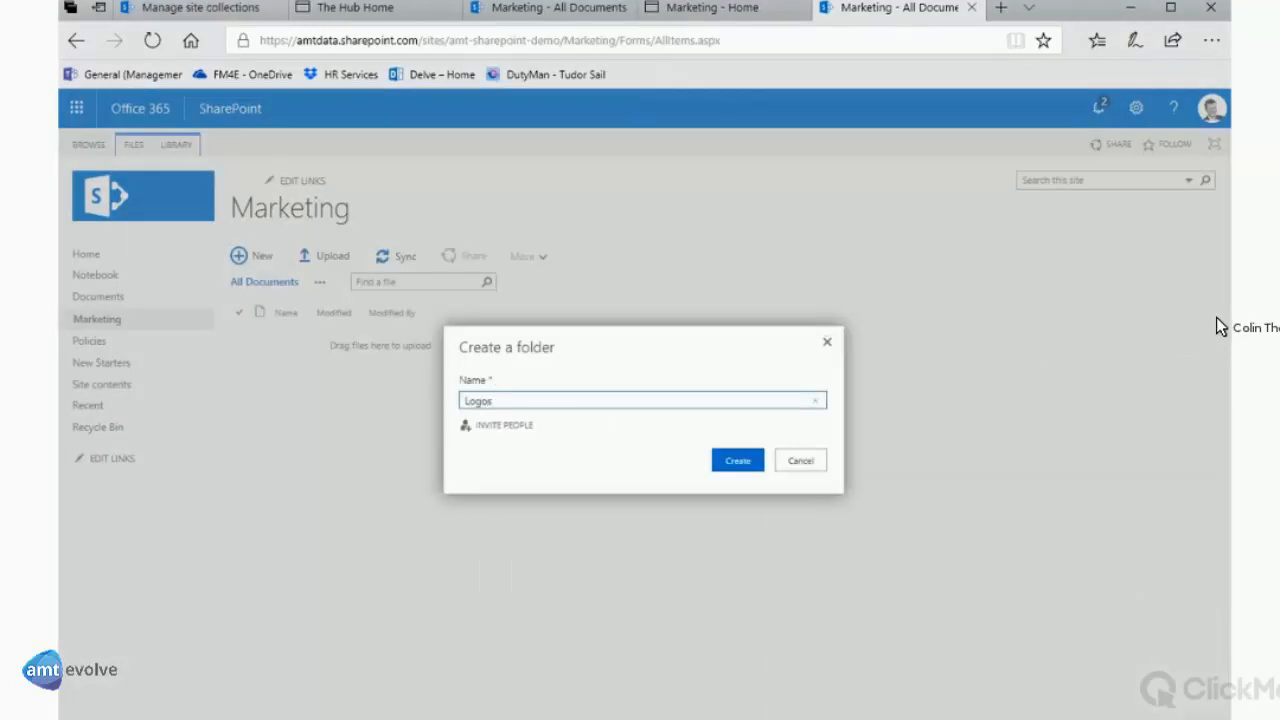
key("Return")
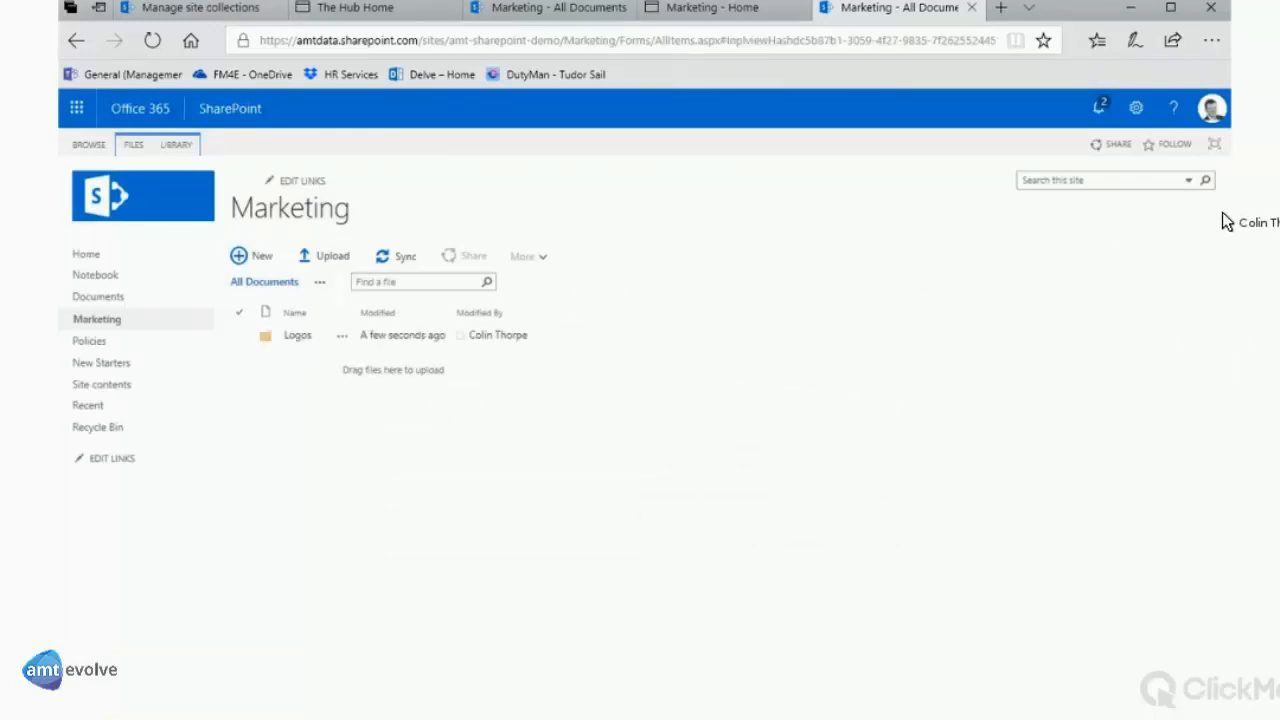
Upload the five local logo files from AMT_logo_colour_AW.SVG to SharePoint Footer.svg into the library's Logos folder, and return to the Marketing library
key("alt+Tab")
left_click(297, 335)
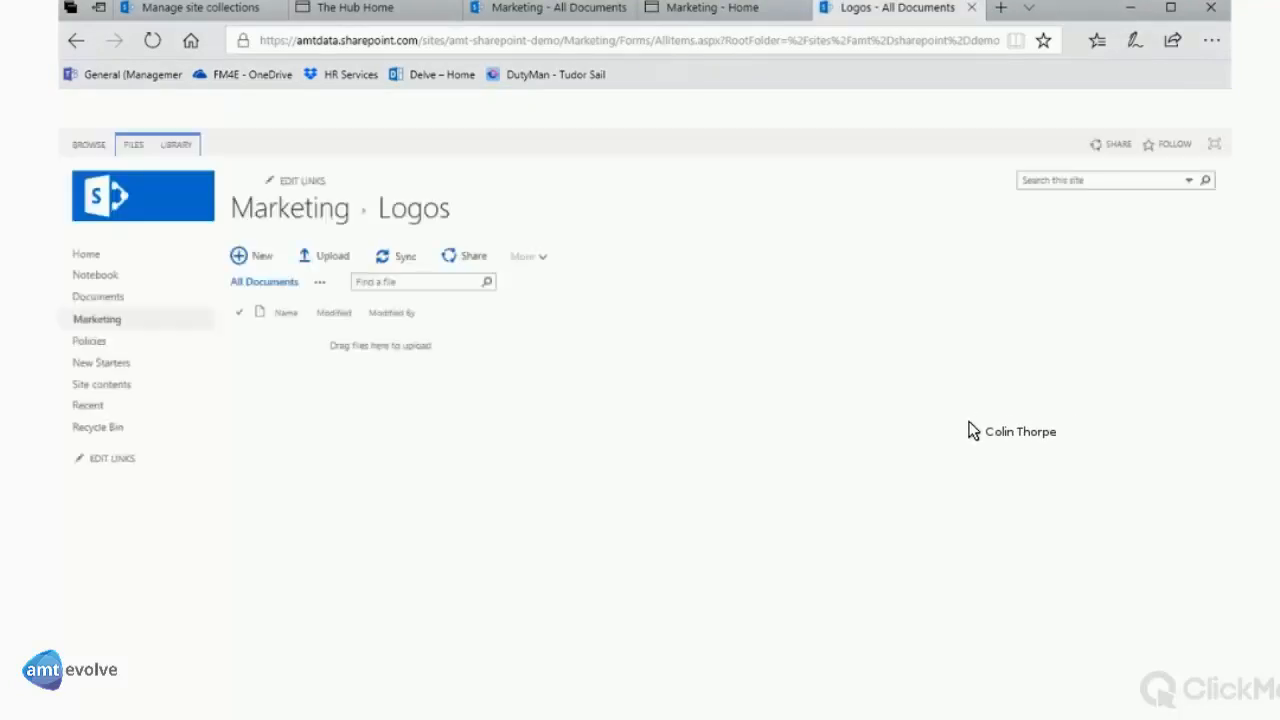
key("alt+Tab")
left_click_drag(1007, 500, 1045, 426)
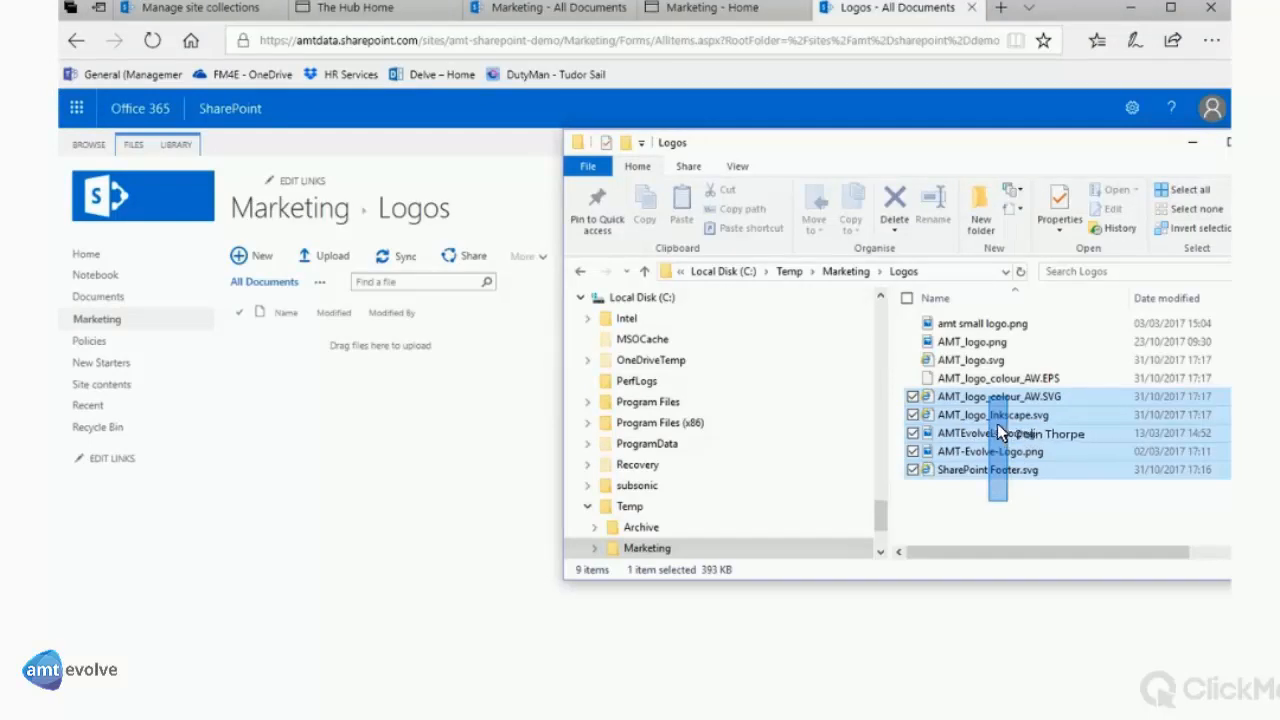
left_click_drag(968, 417, 389, 311)
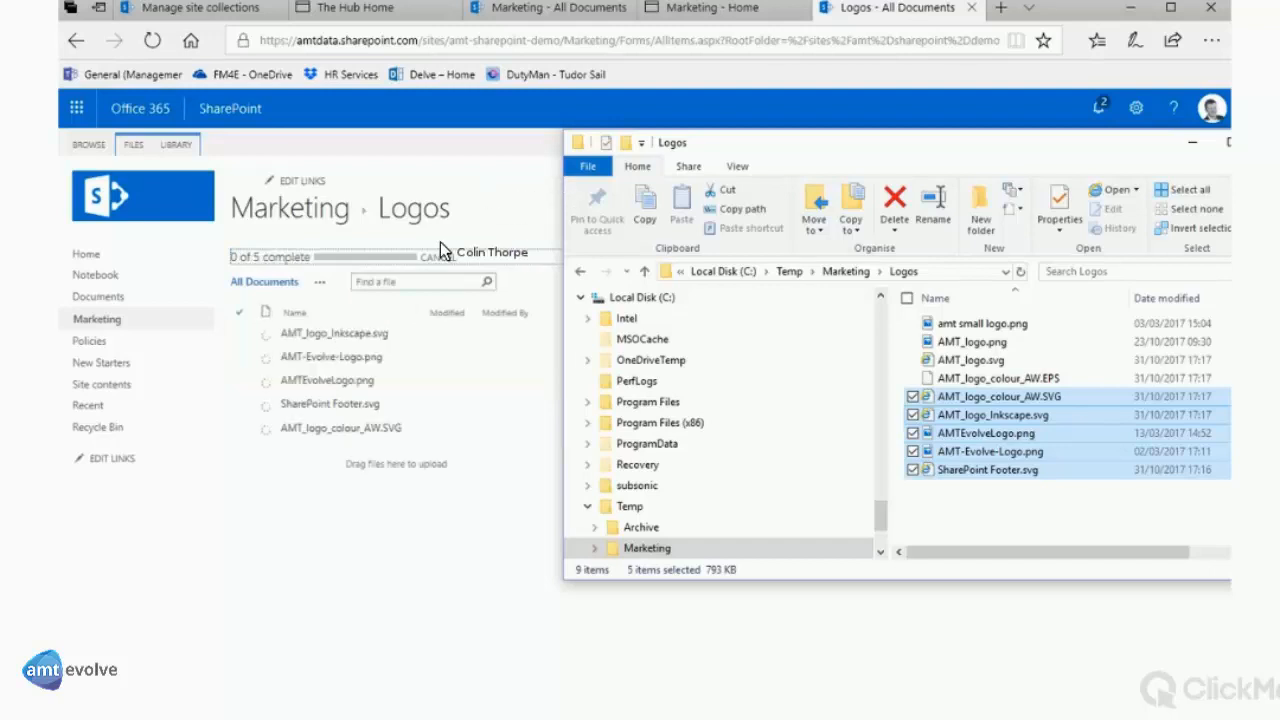
left_click(313, 375)
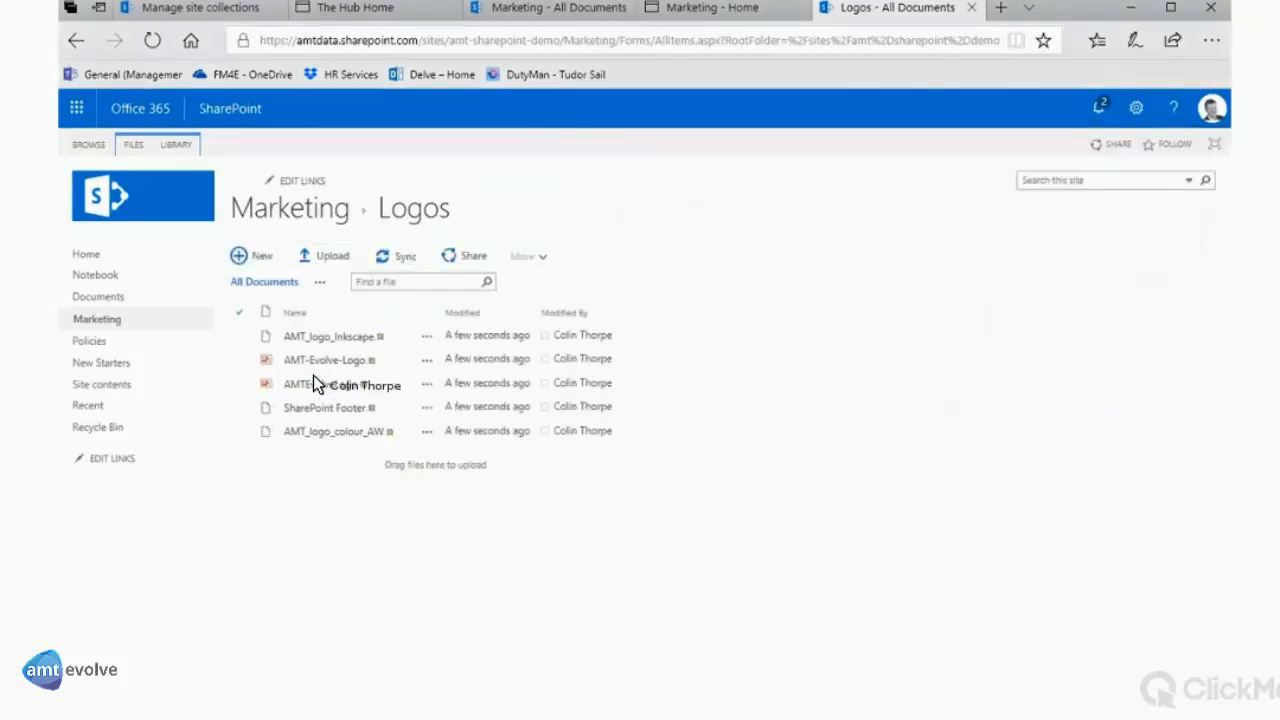
left_click(313, 375)
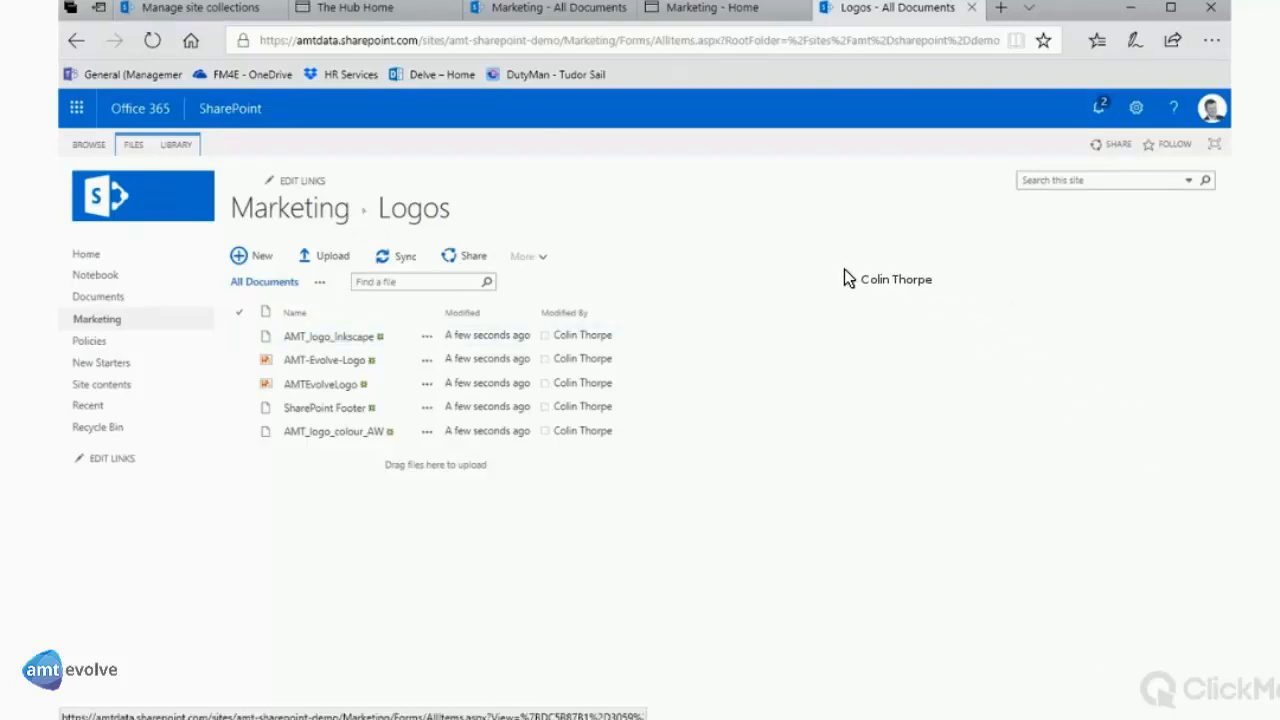
Open the Templates subfolder of the local Marketing folder in File Explorer
key("alt+Tab")
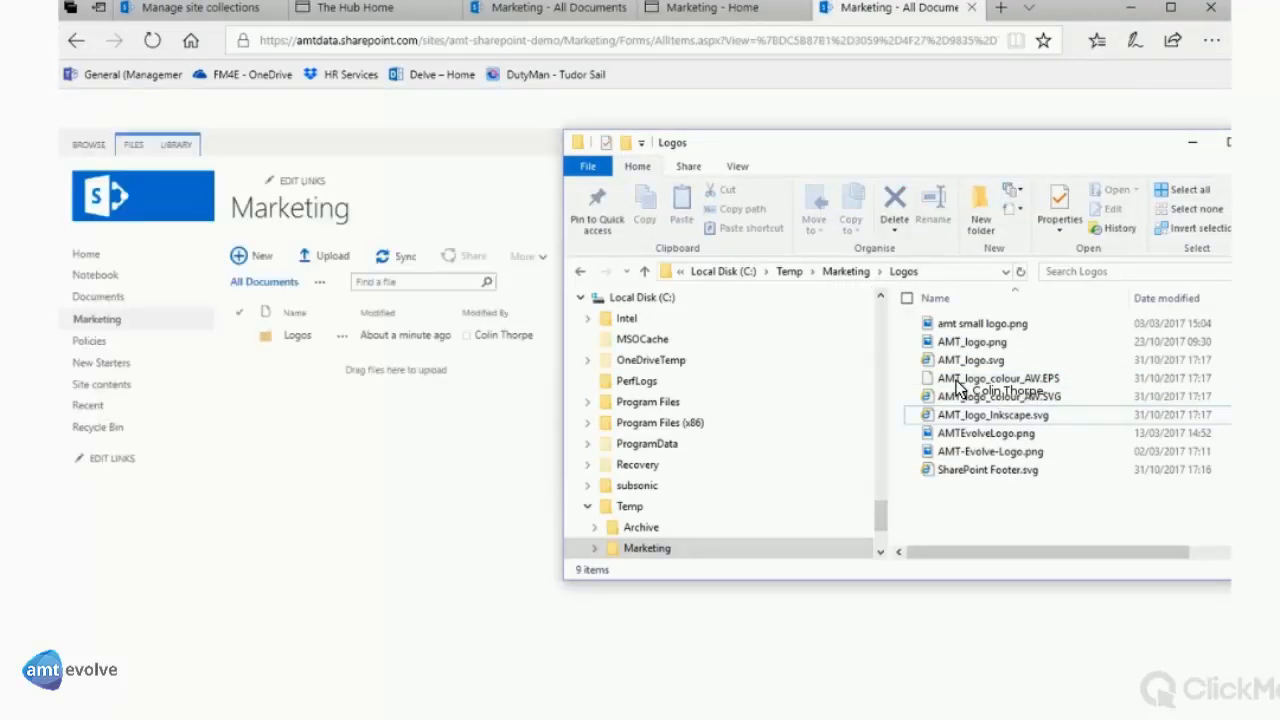
key("alt+Up")
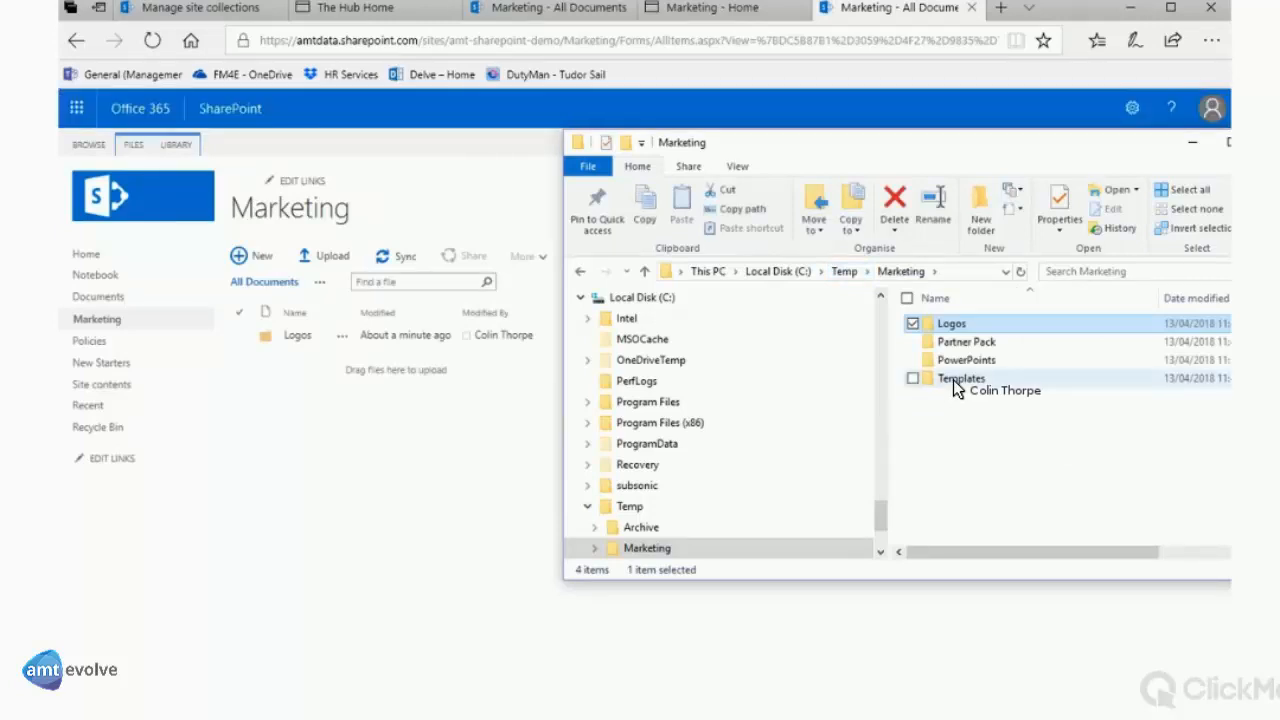
left_click(953, 380)
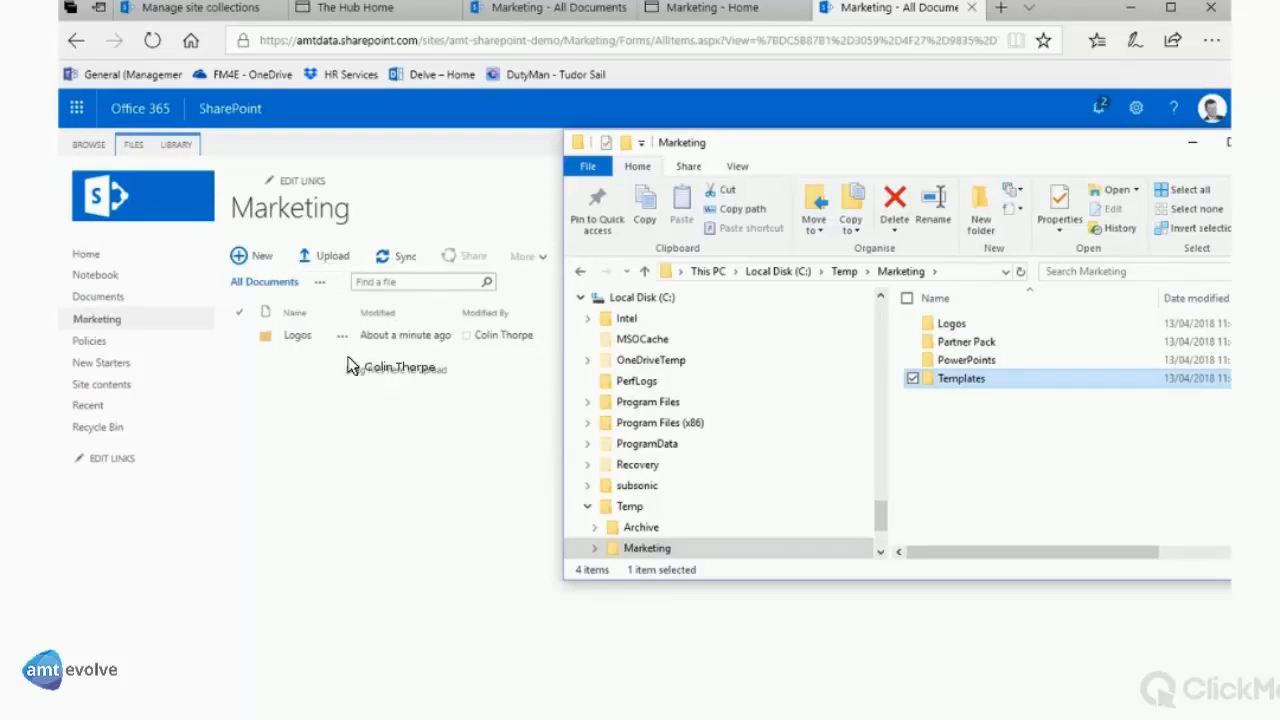
key("Return")
Create a folder named "Templates" in the Marketing library
left_click(381, 437)
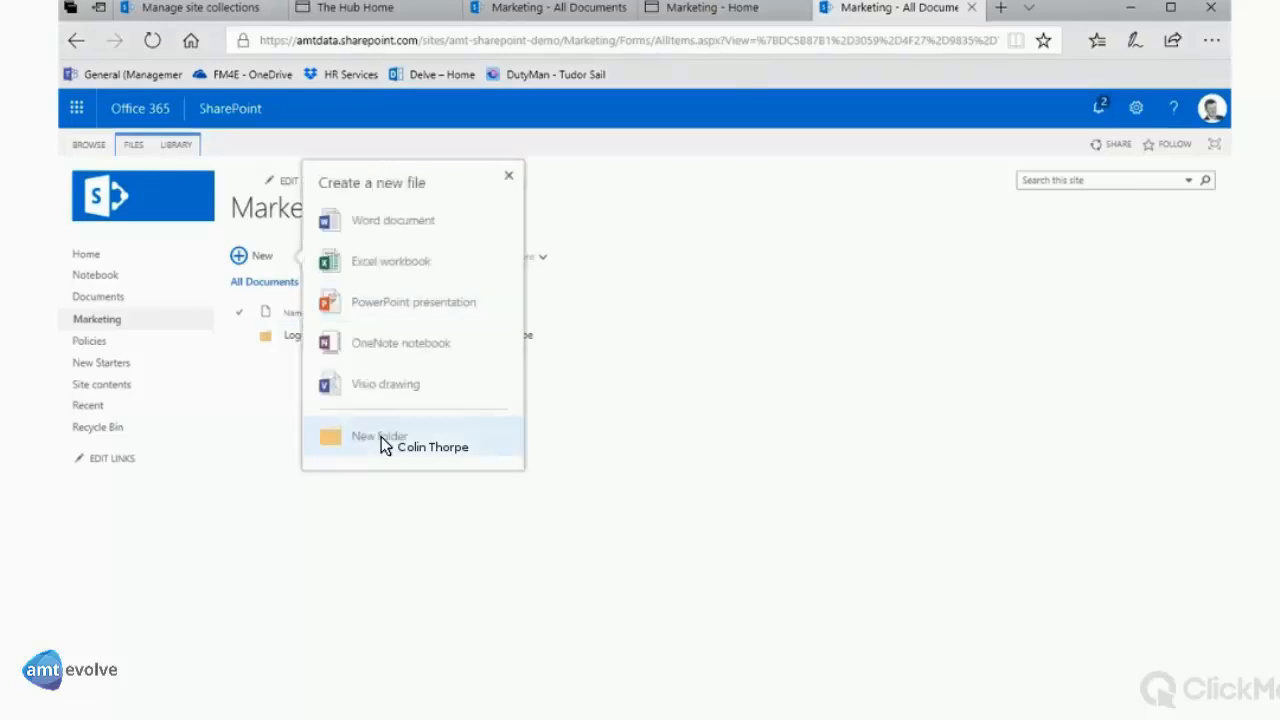
left_click(381, 436)
type("Templ")
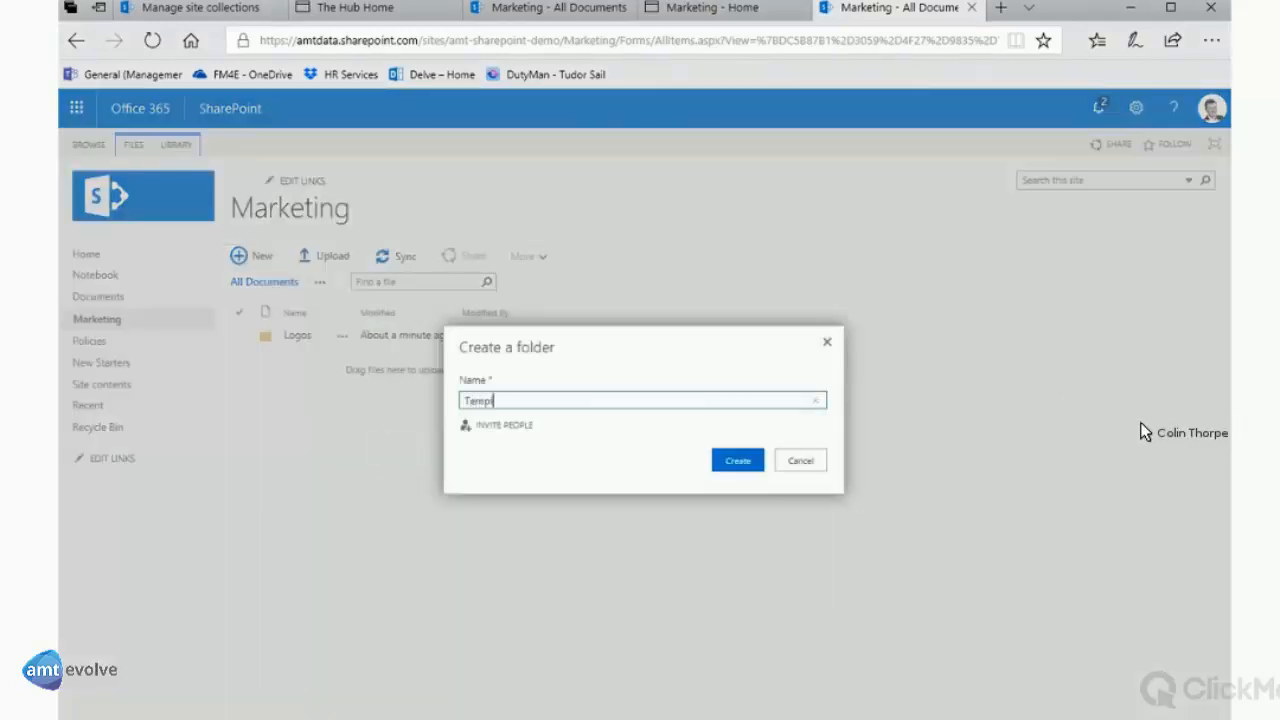
type("ates")
key("Return")
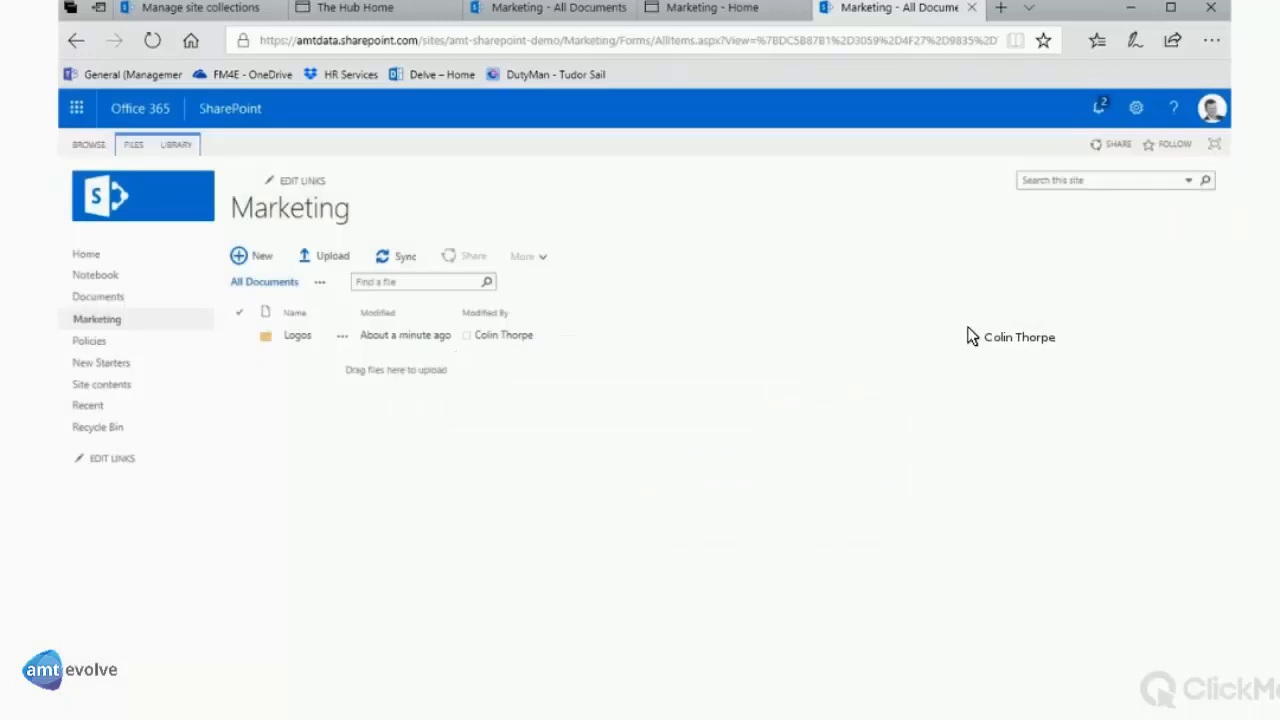
Upload all three Word documents from the local Templates folder to the Marketing library
key("alt+Tab")
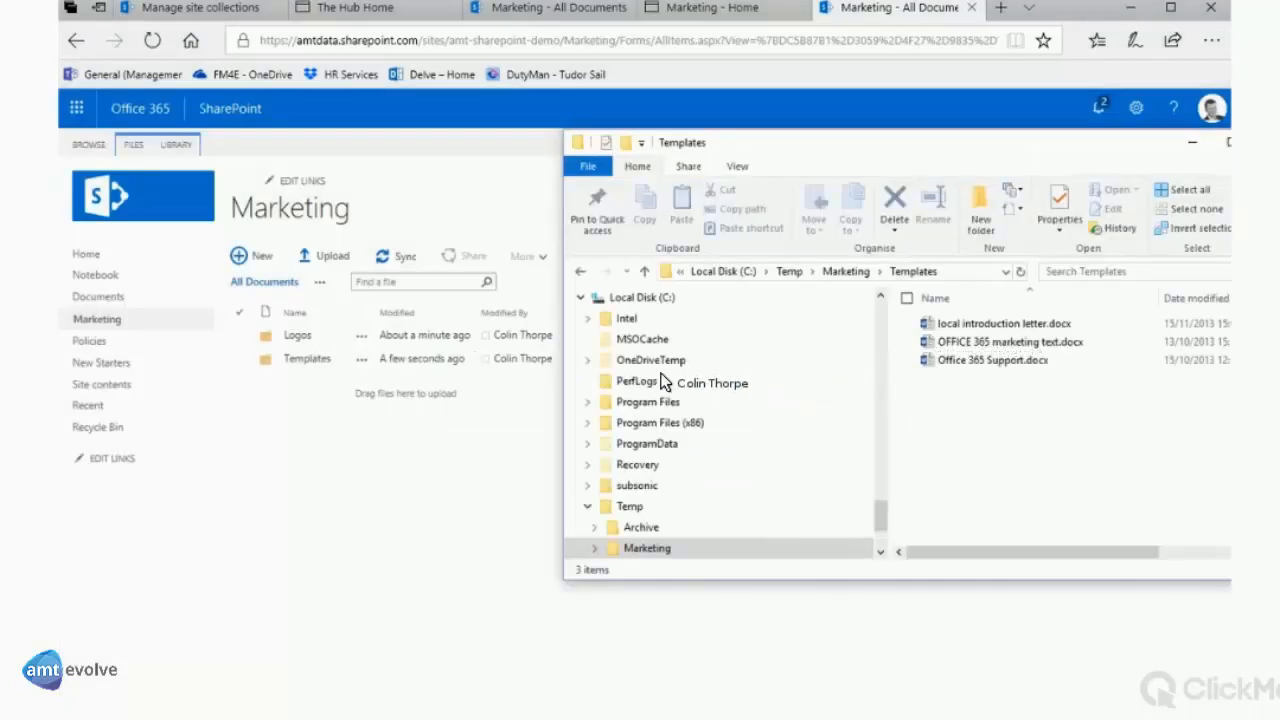
mouse_move(993, 415)
left_mouse_down()
mouse_move(975, 322)
mouse_move(622, 383)
left_mouse_up()
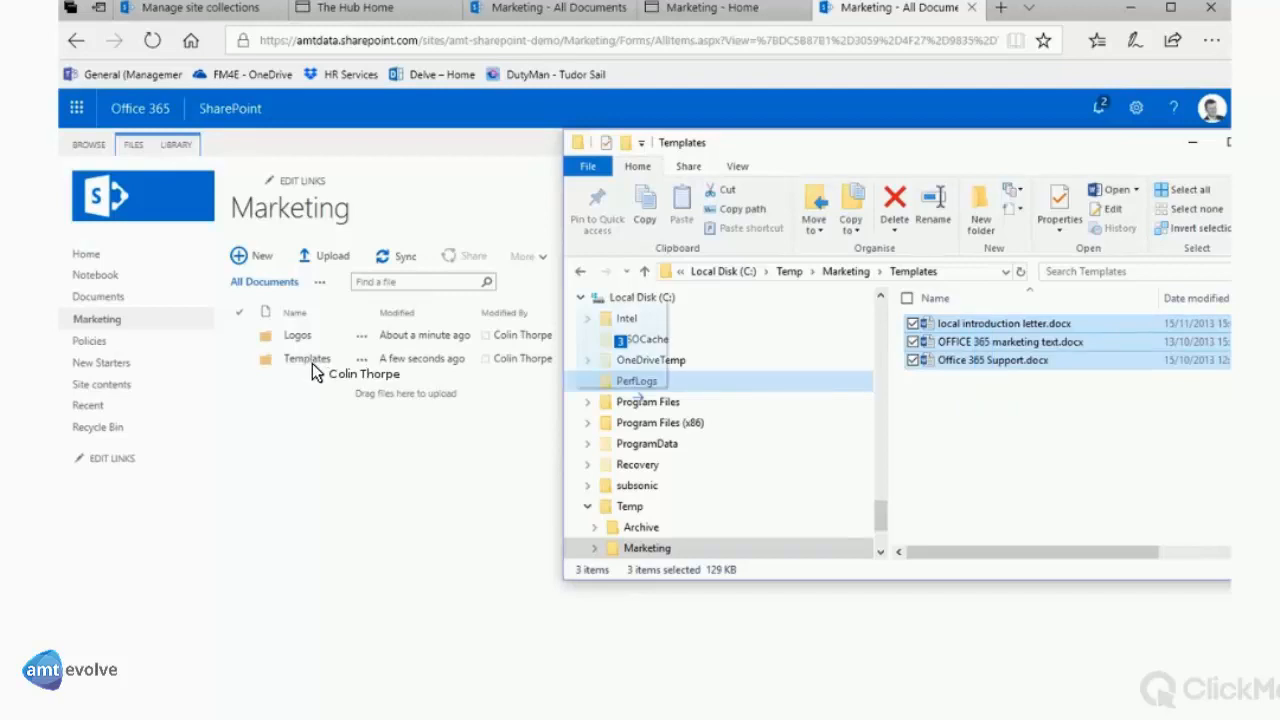
left_click_drag(622, 383, 300, 330)
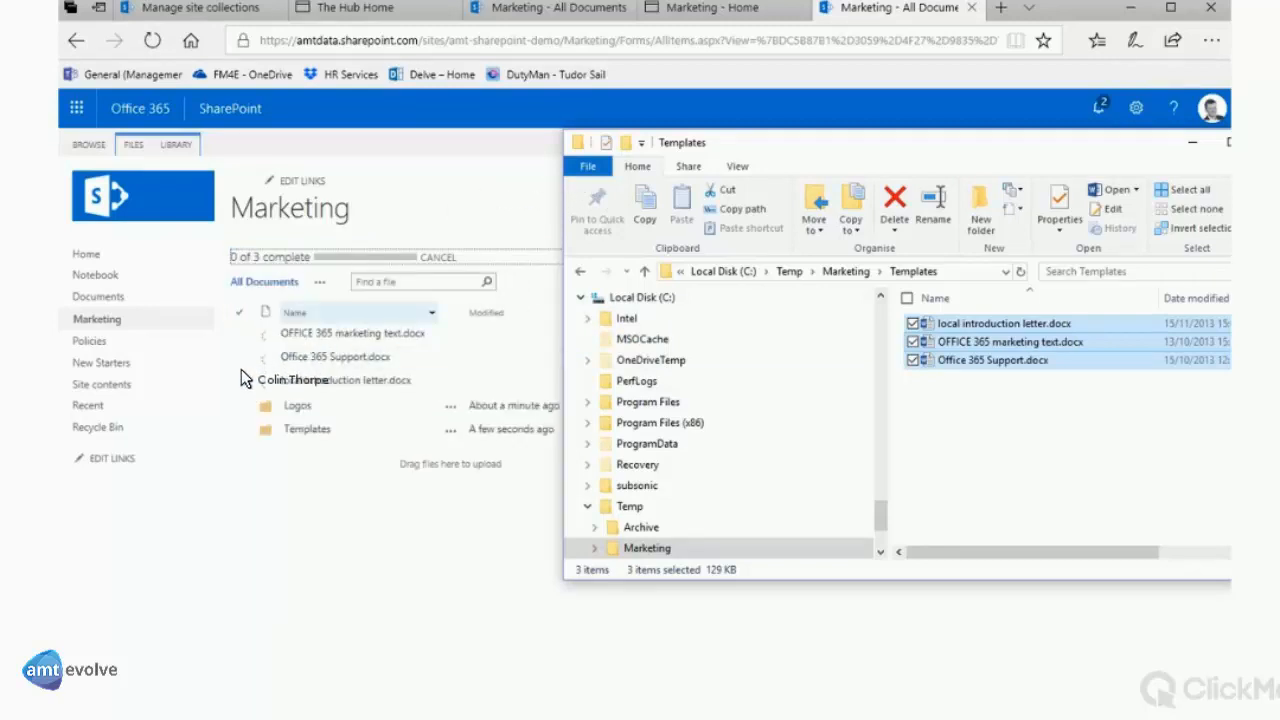
left_click(246, 382)
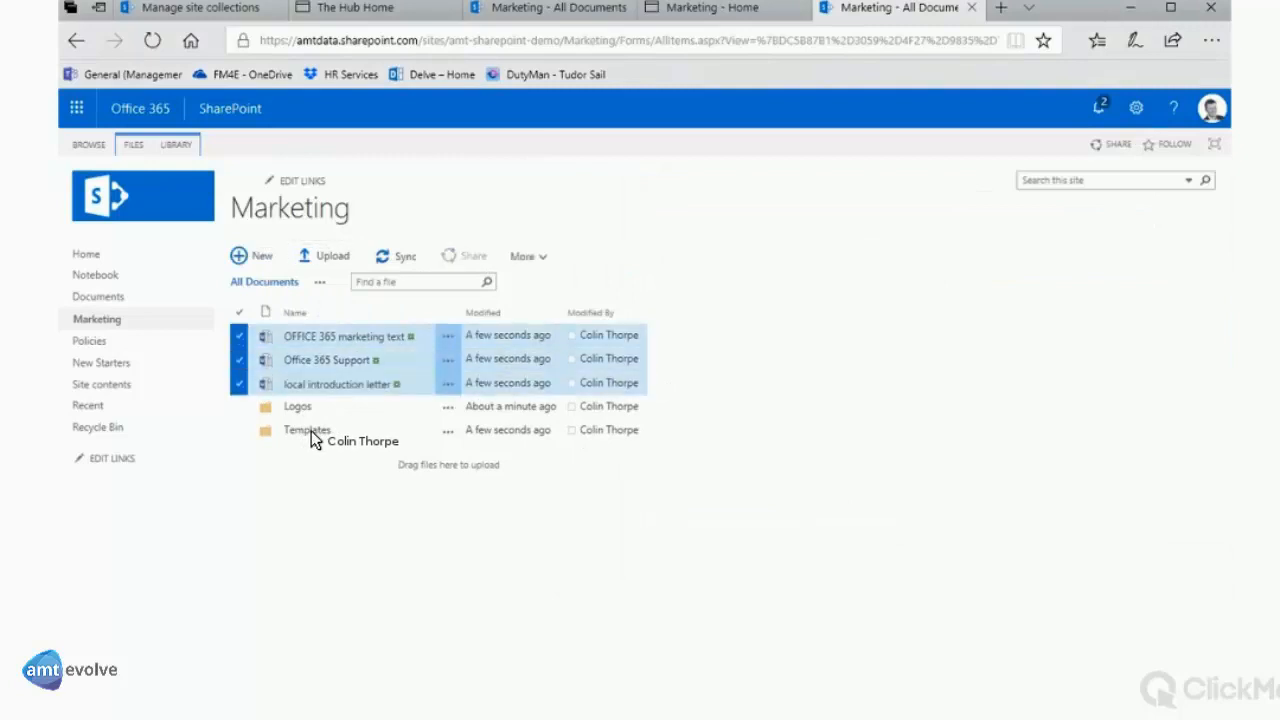
Move the three uploaded Word documents into the library's Templates folder and open that folder
left_click_drag(311, 430, 305, 360)
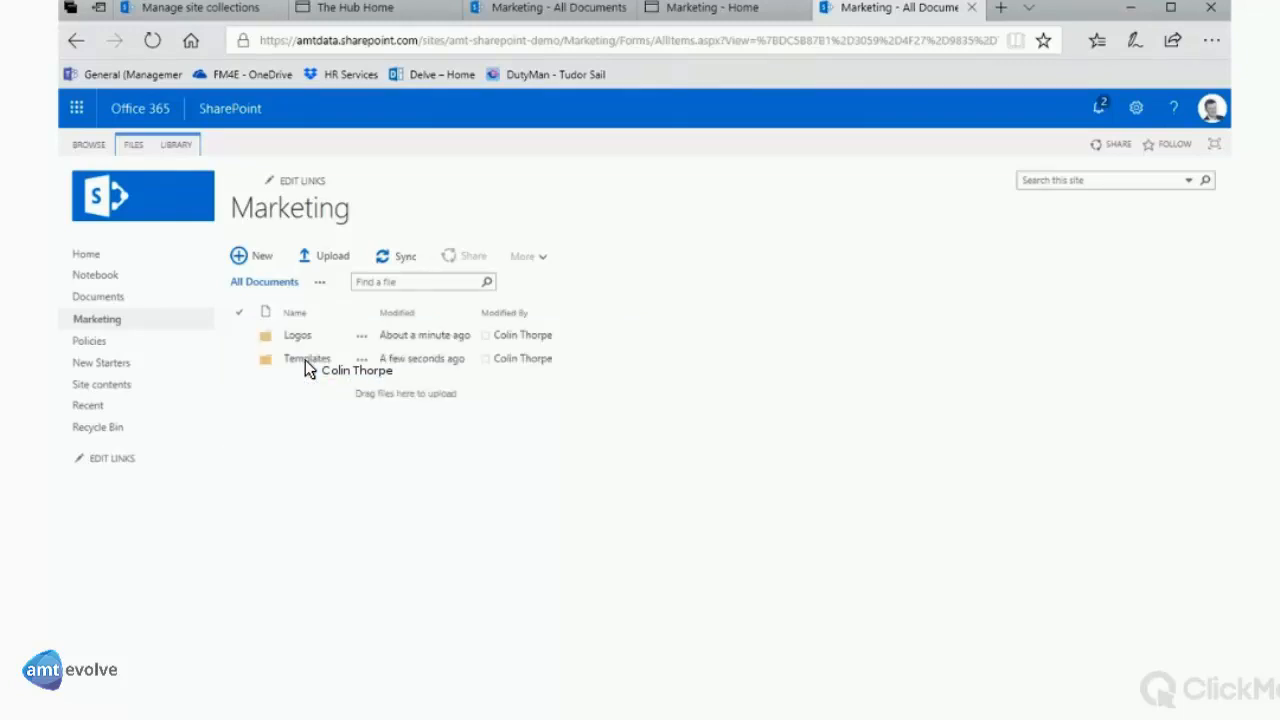
left_click(305, 360)
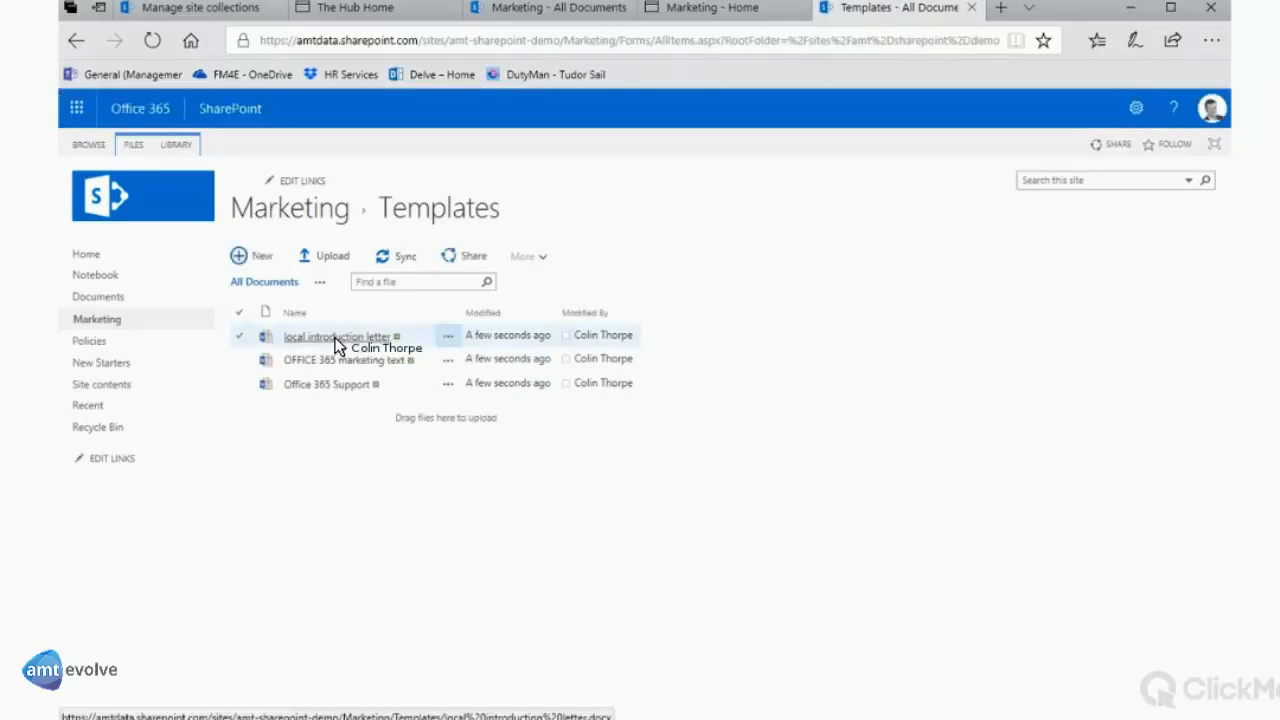
left_click(337, 340)
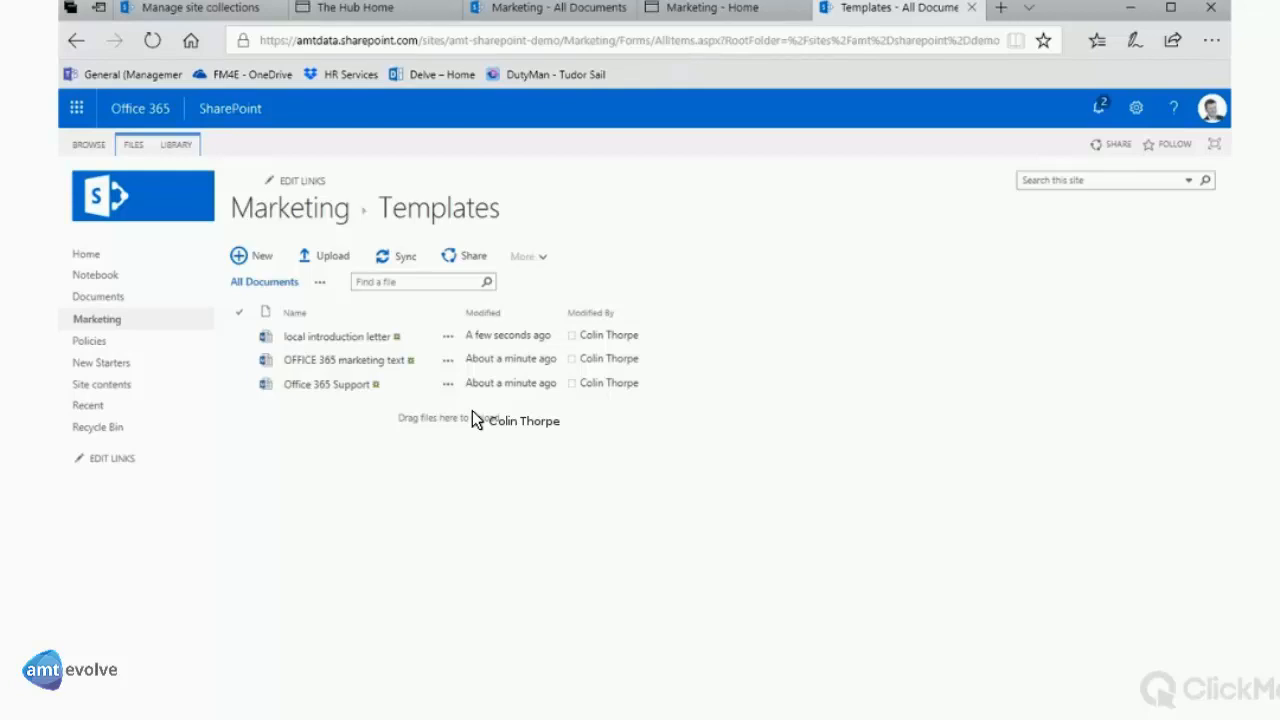
Review the C:\Temp migration task in the SharePoint Migration Tool, and return to the Marketing library
left_click(633, 390)
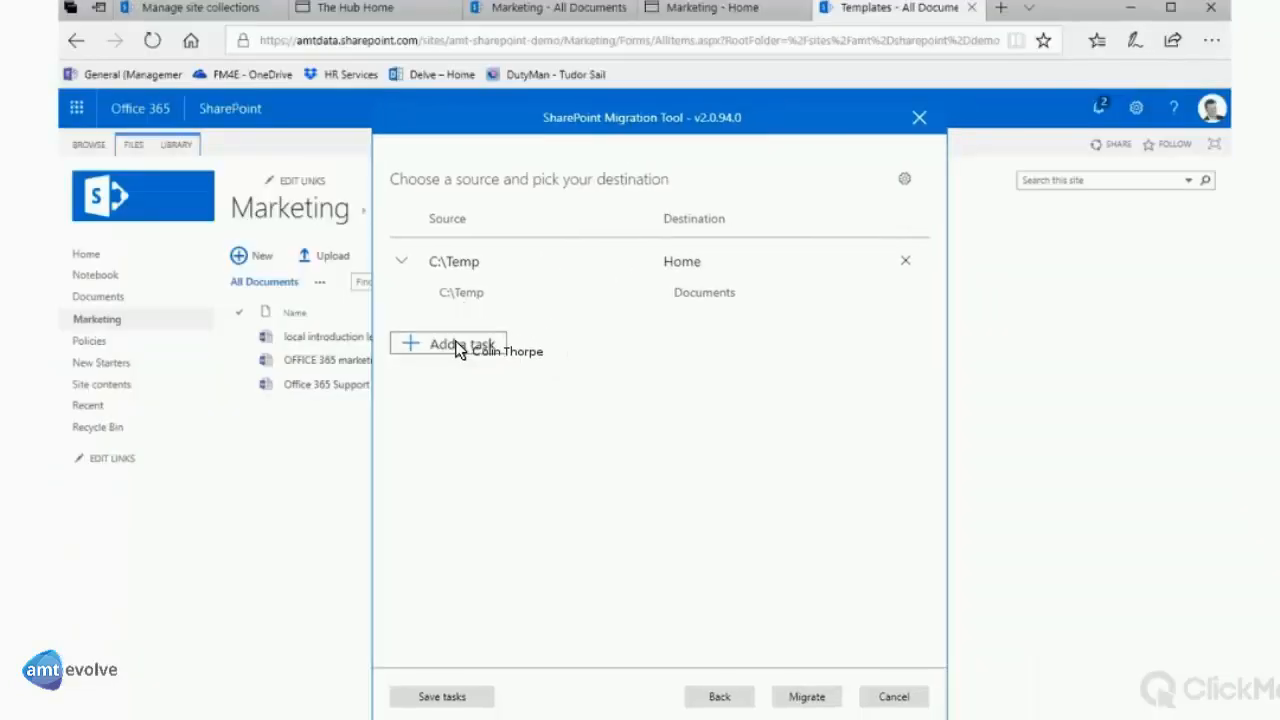
left_click(458, 345)
left_click(285, 214)
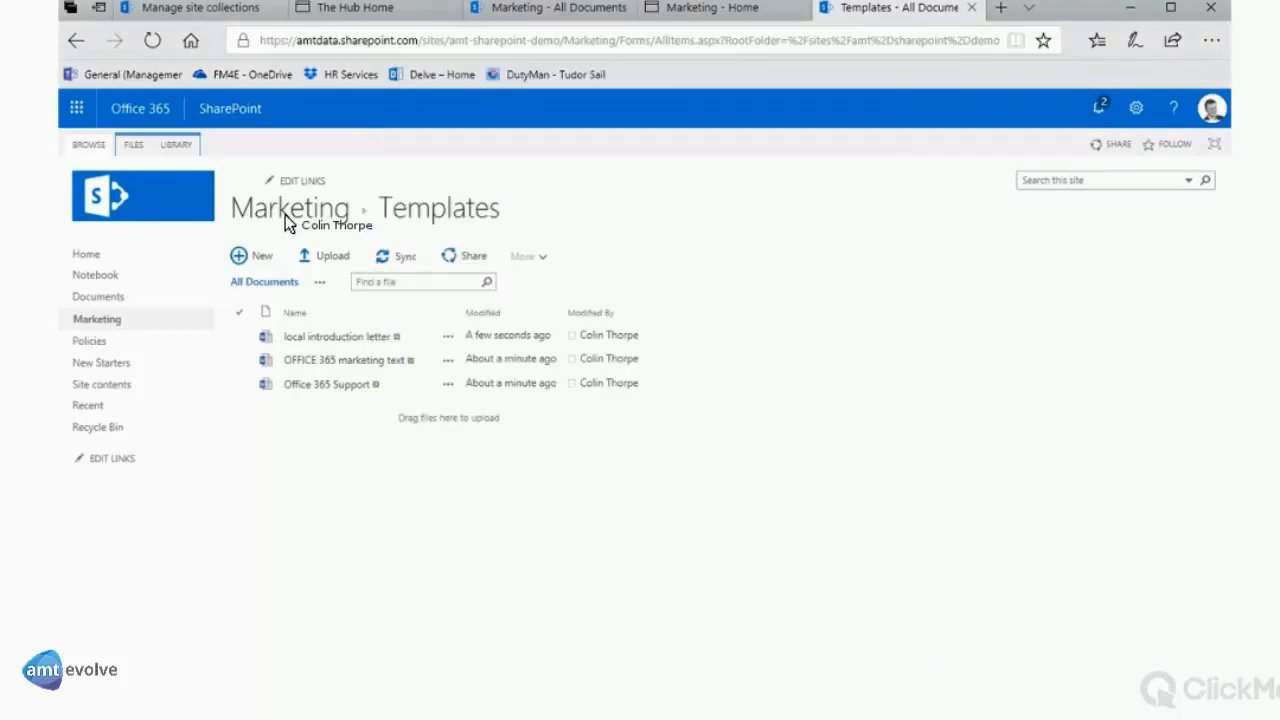
left_click(285, 214)
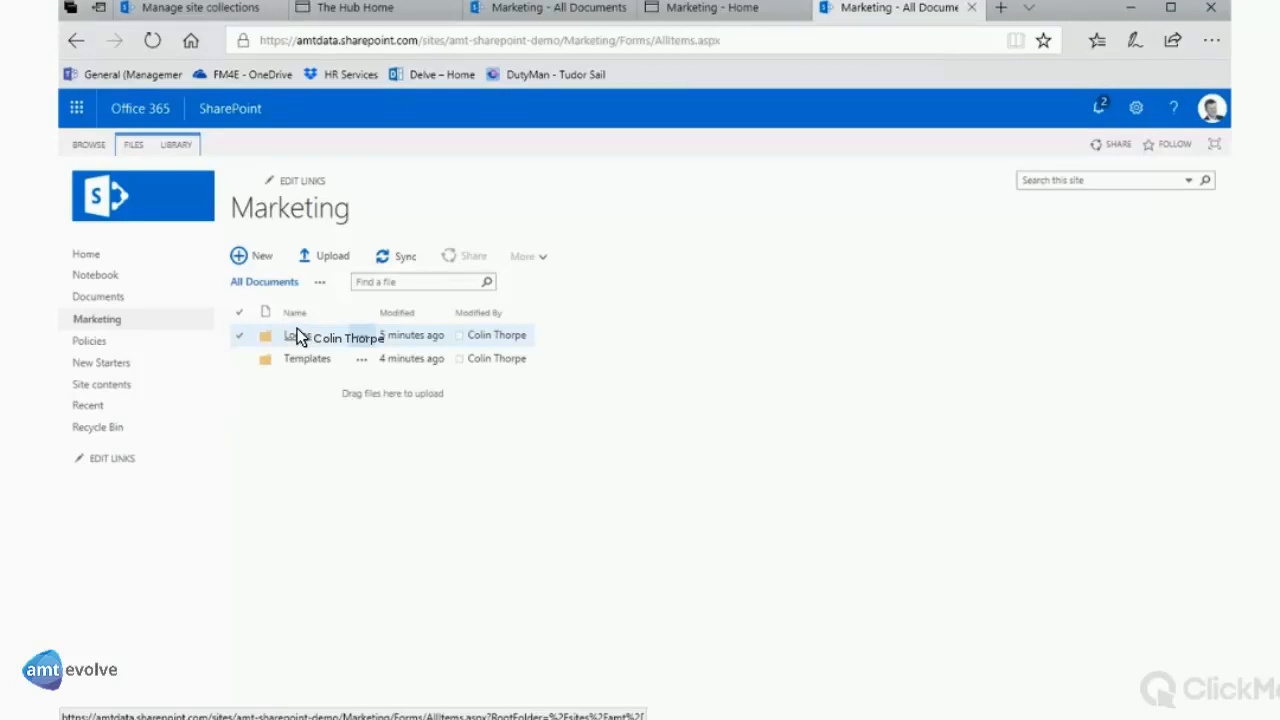
Open the site's Policies library and the local Policies folder under C:\Temp in File Explorer
left_click(96, 341)
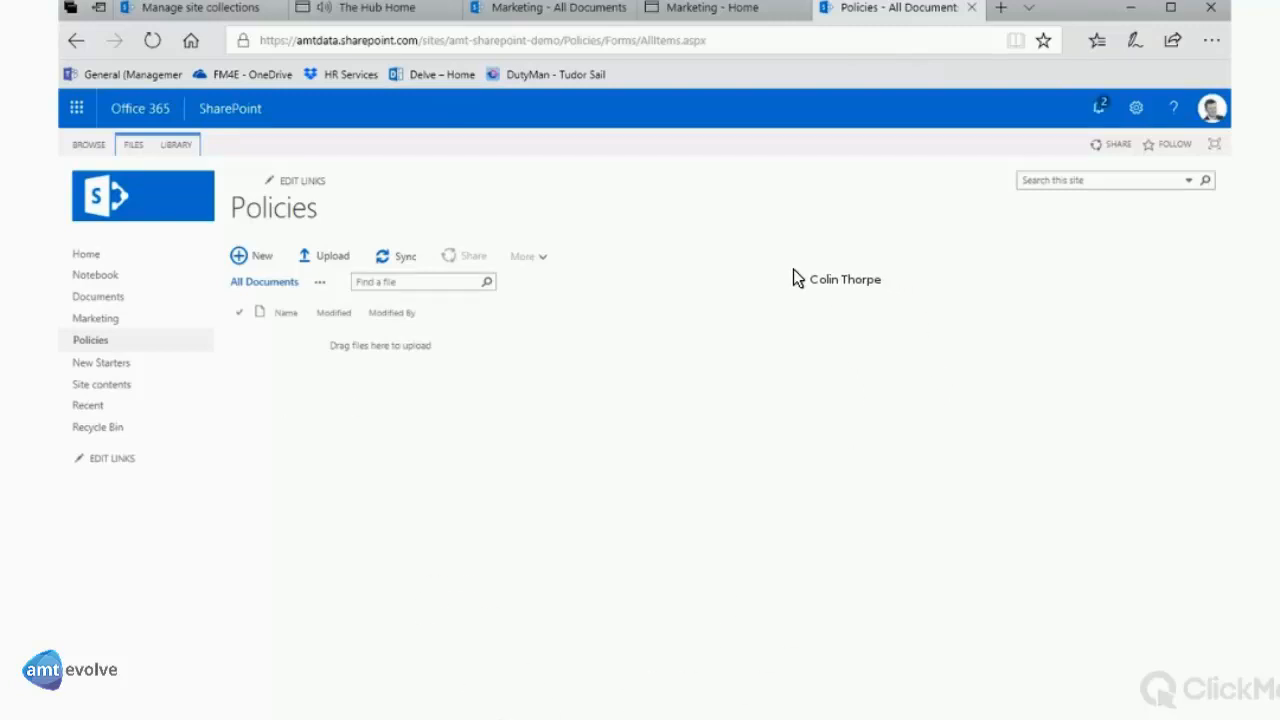
key("alt+Tab")
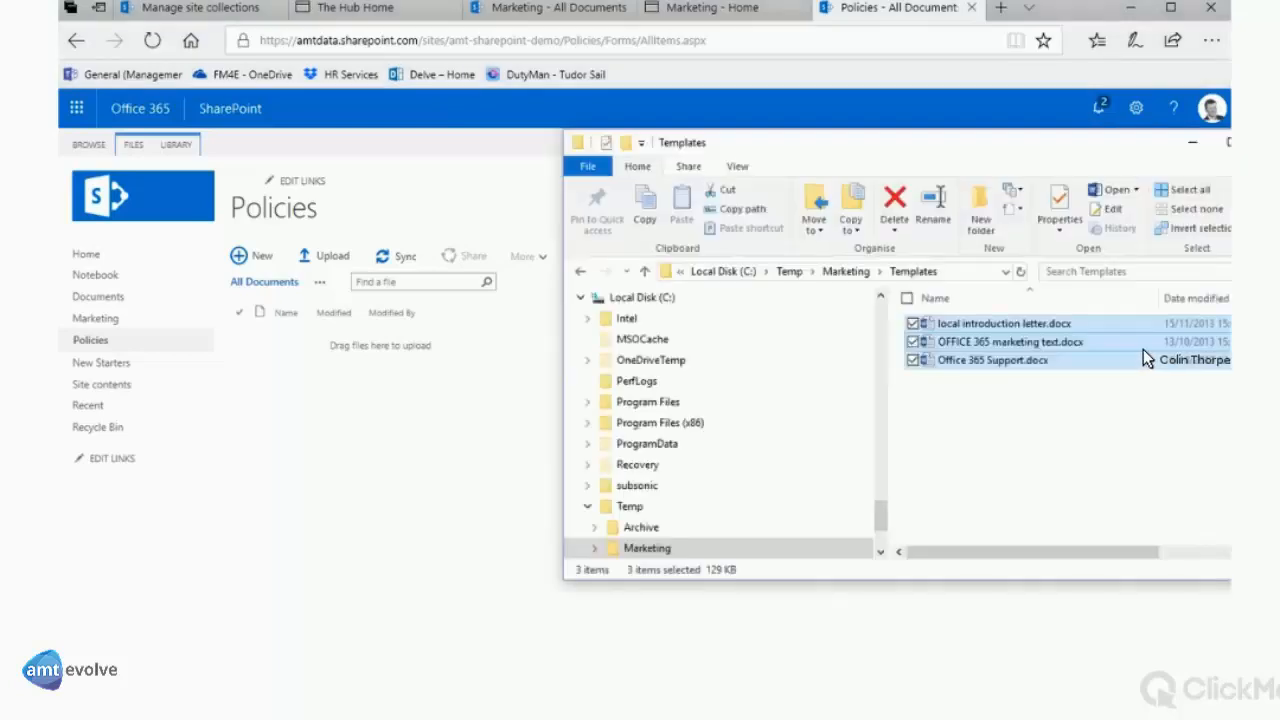
left_click(789, 272)
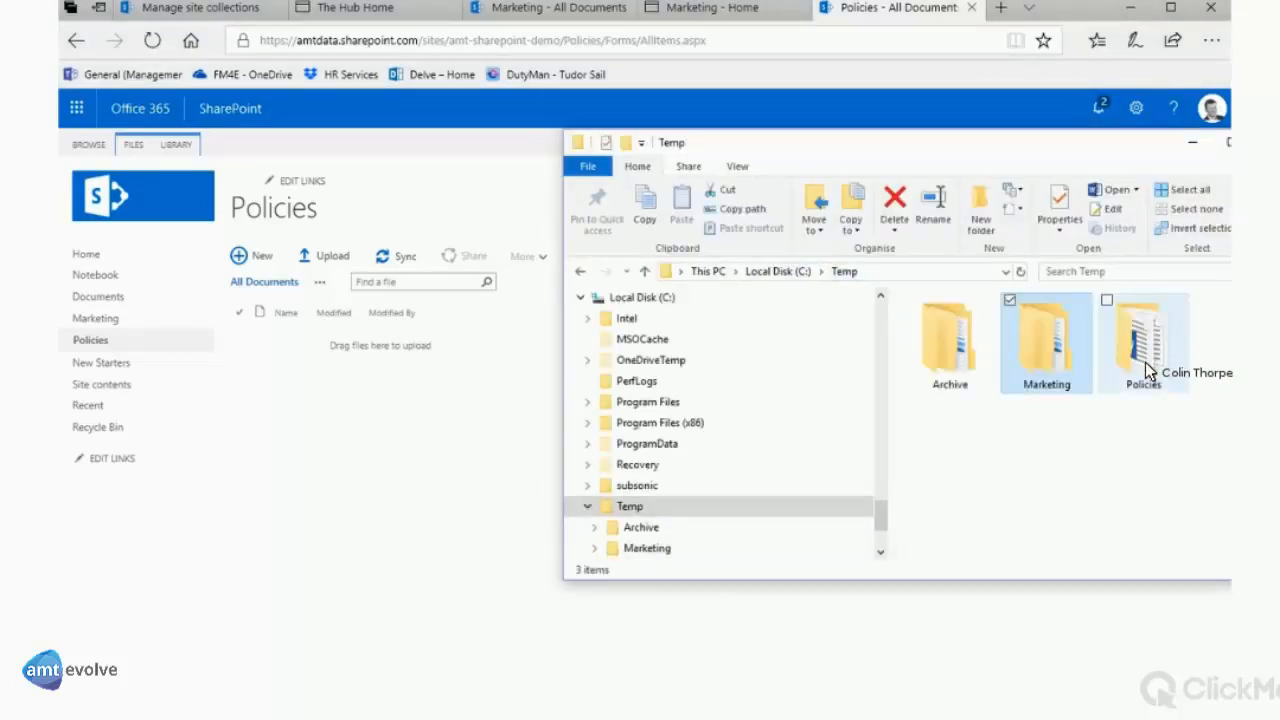
left_click(1145, 364)
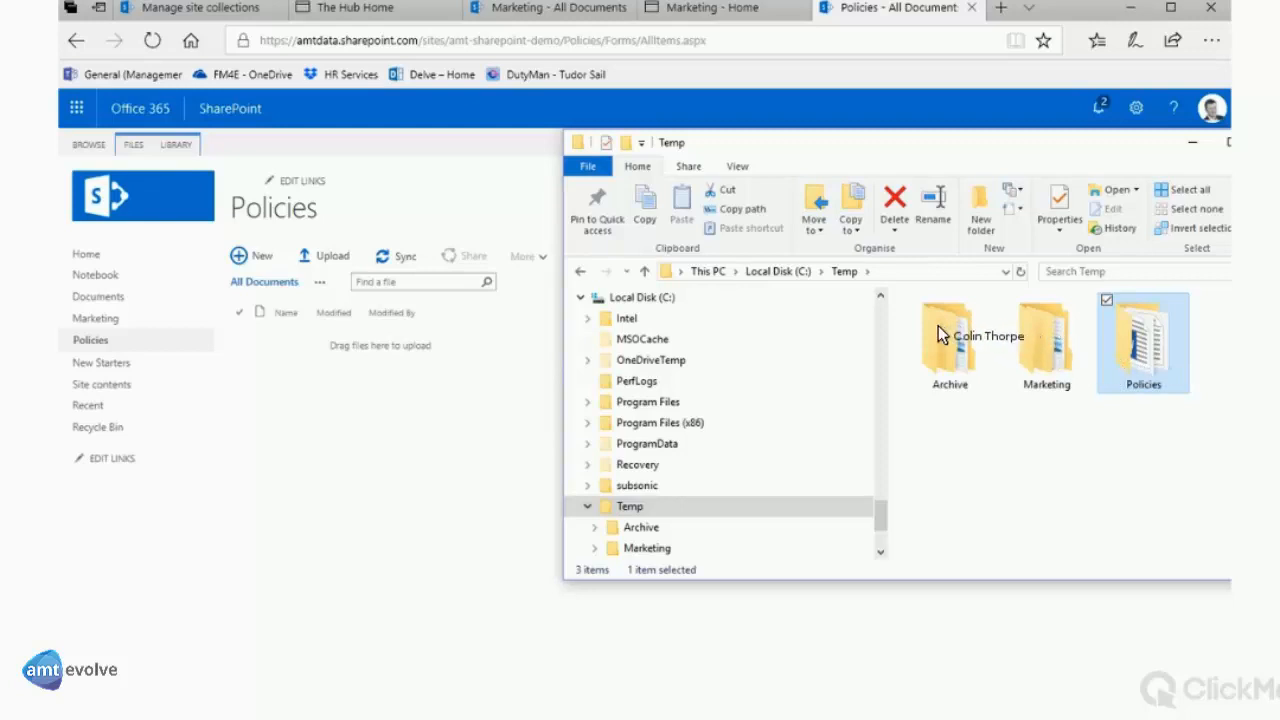
key("Return")
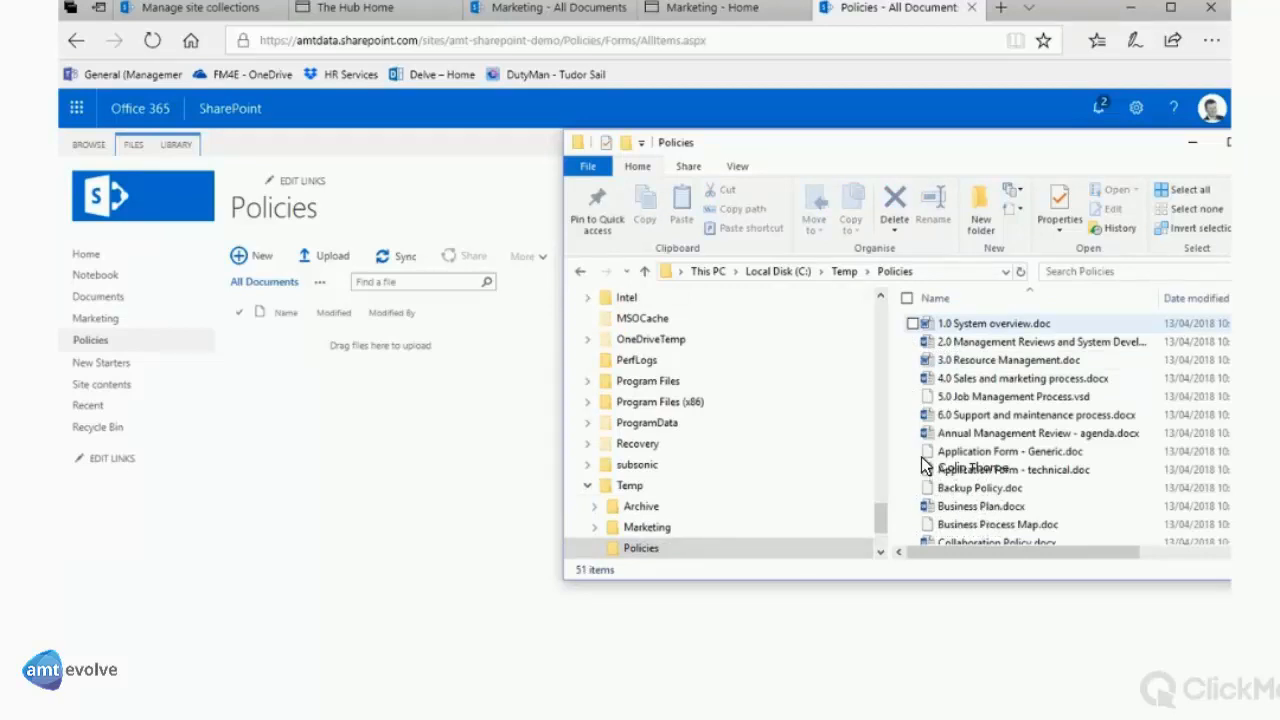
Upload eight local policy files, from 1.0 System overview to Application Form - technical but excluding 2.0 Management Reviews, to the Policies library
left_click(990, 323)
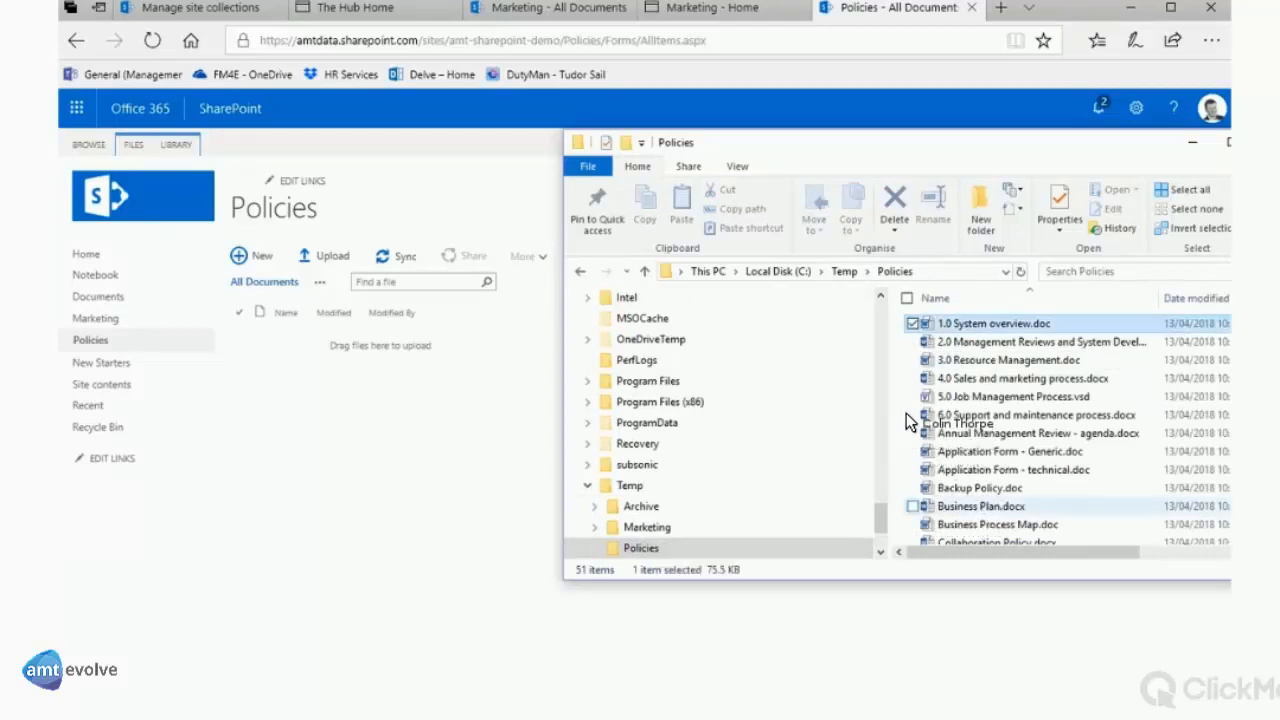
scroll(908, 440, "down", 2)
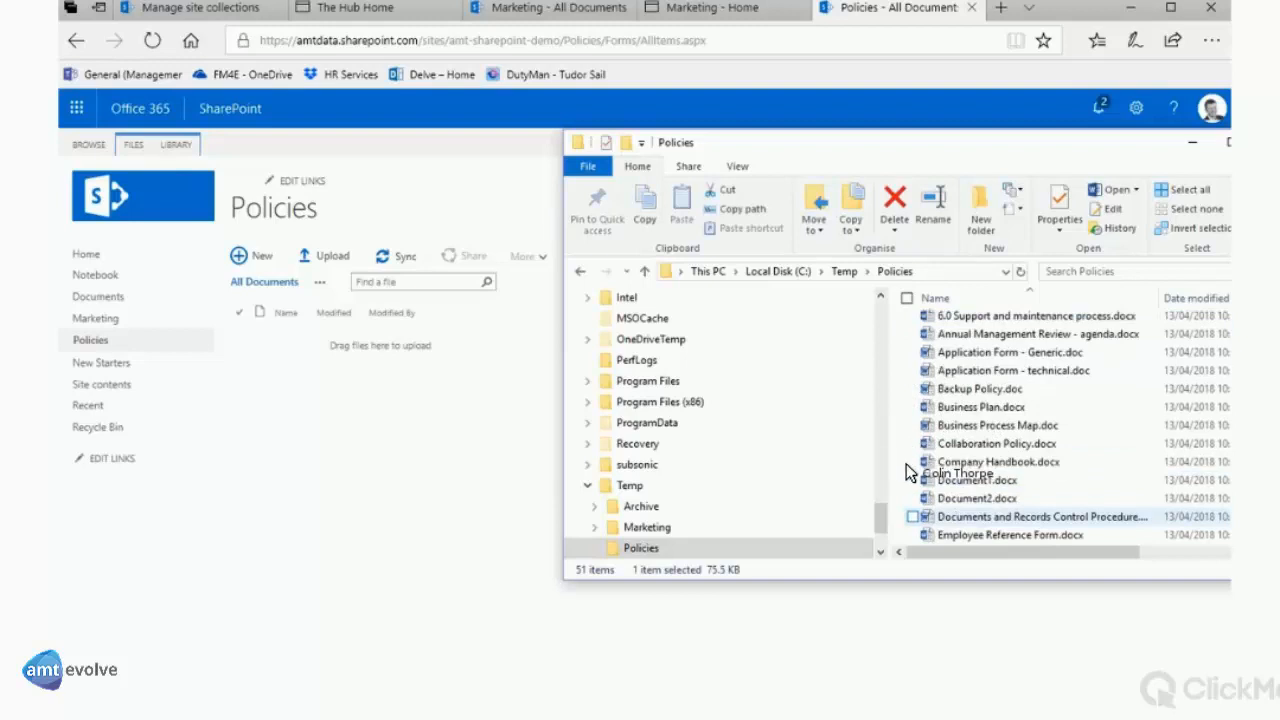
scroll(907, 465, "up", 2)
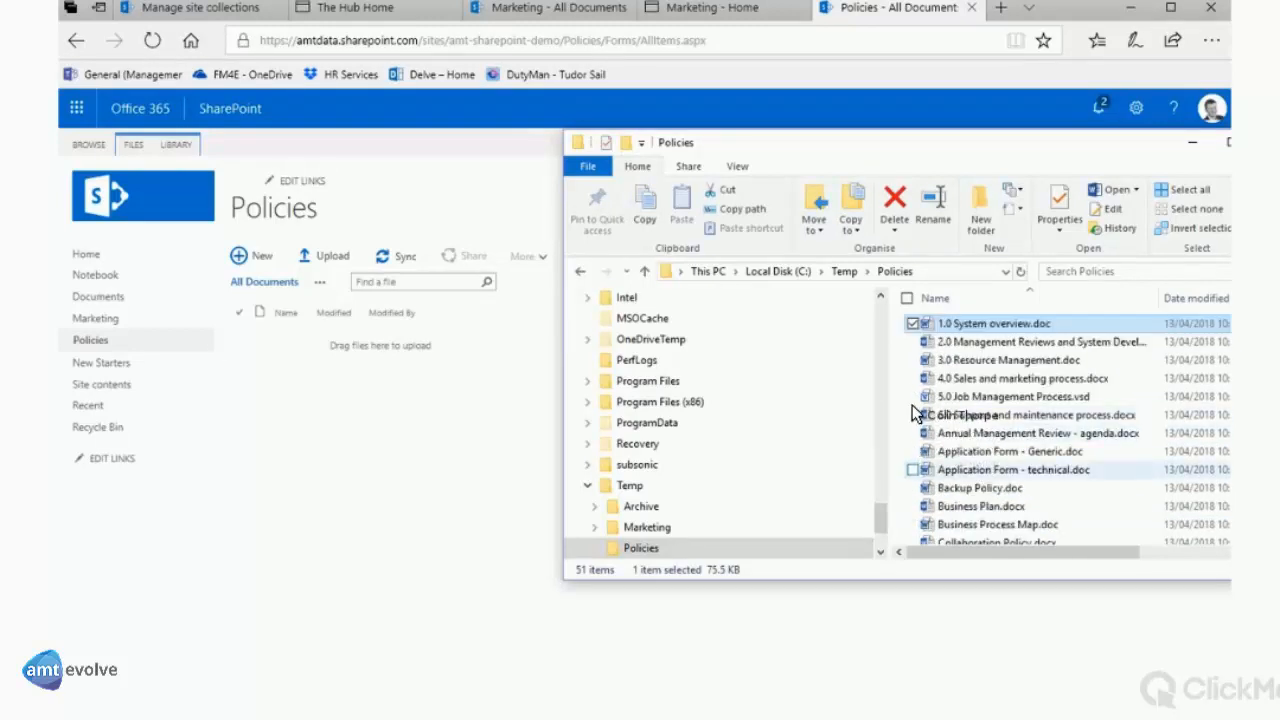
left_click(912, 469)
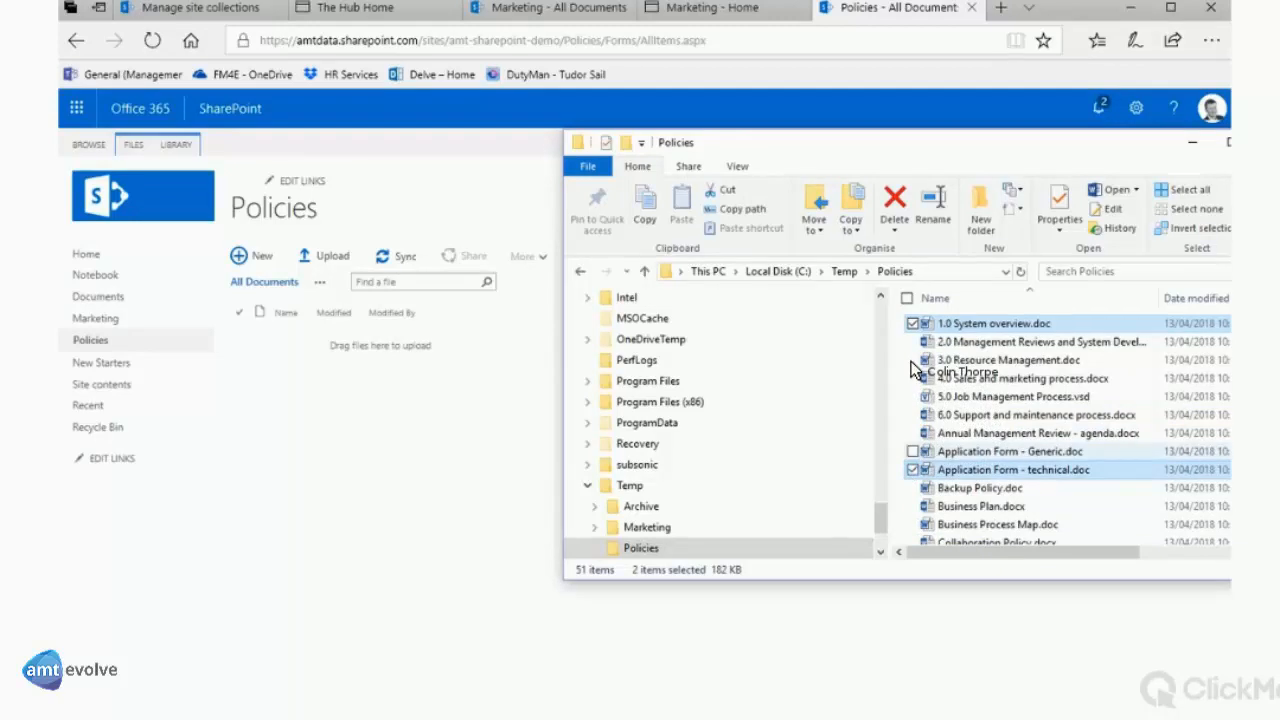
left_click(912, 451)
left_click(912, 433)
left_click(912, 415)
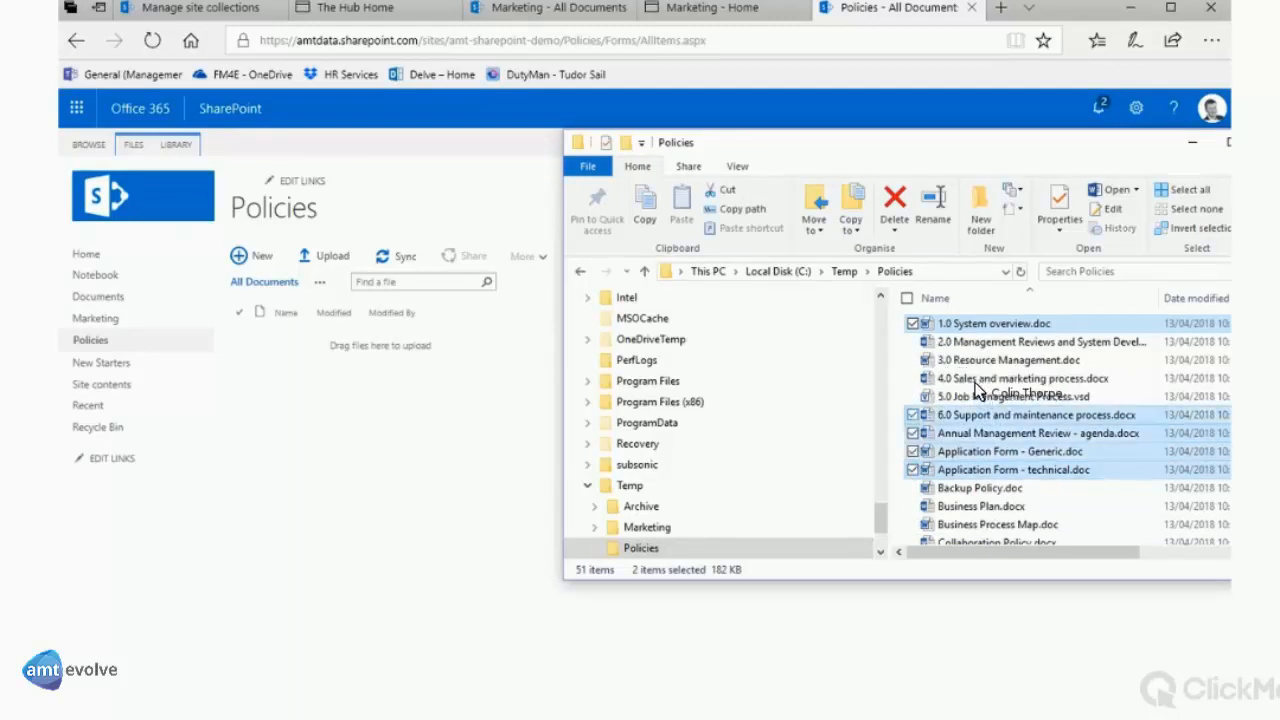
left_click(992, 397, "ctrl")
left_click(990, 379, "ctrl")
left_click(989, 361, "ctrl")
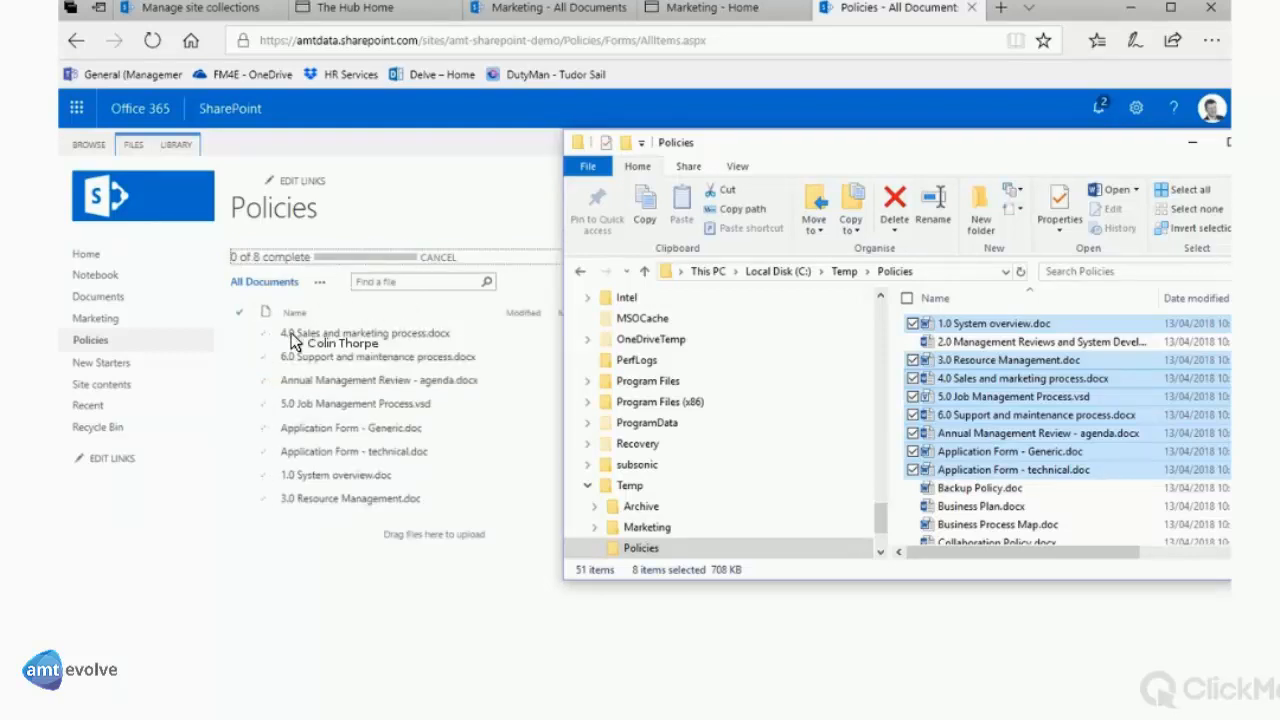
left_click(453, 356)
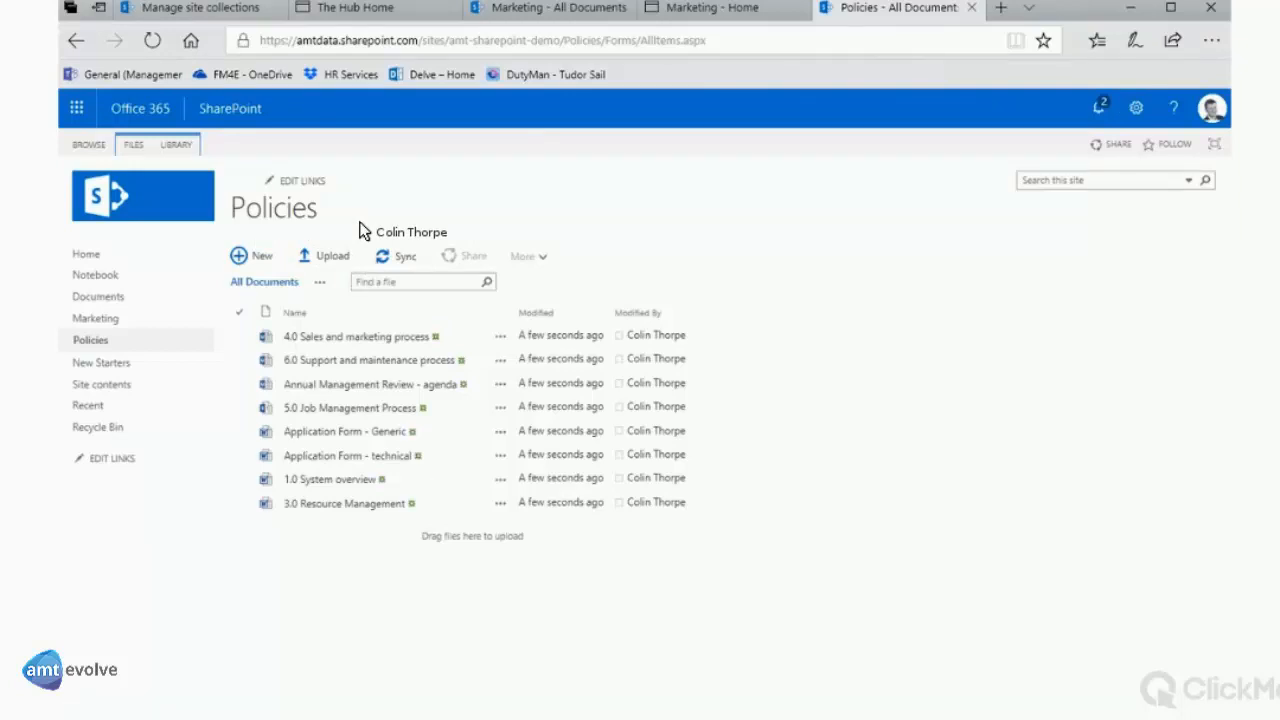
Open the Policies library's settings page at its list of columns
left_click(180, 148)
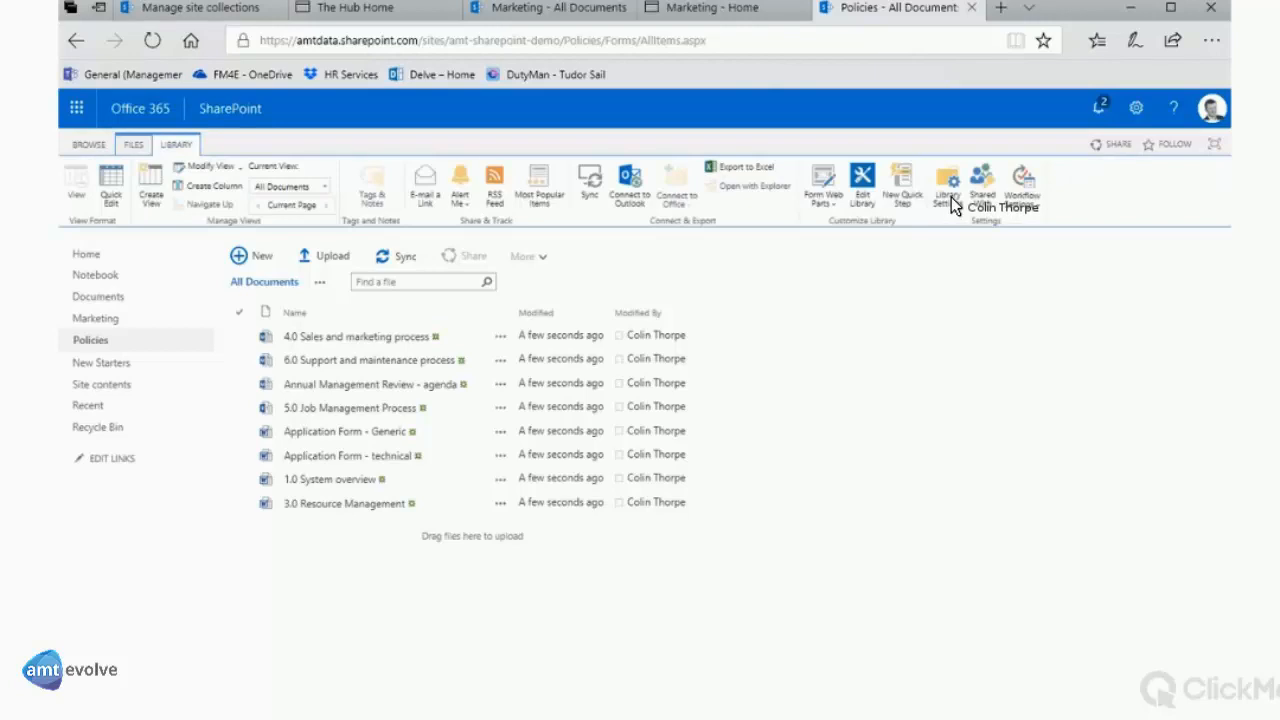
left_click(951, 197)
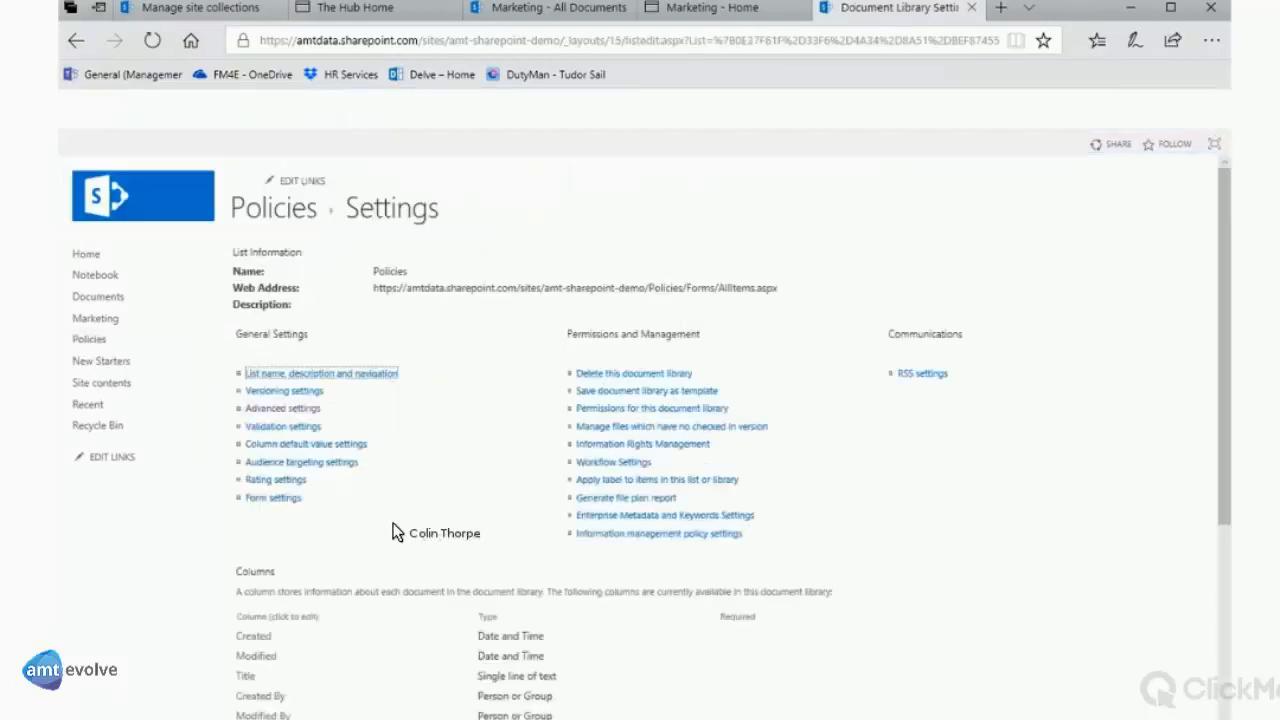
scroll(337, 583, "down", 3)
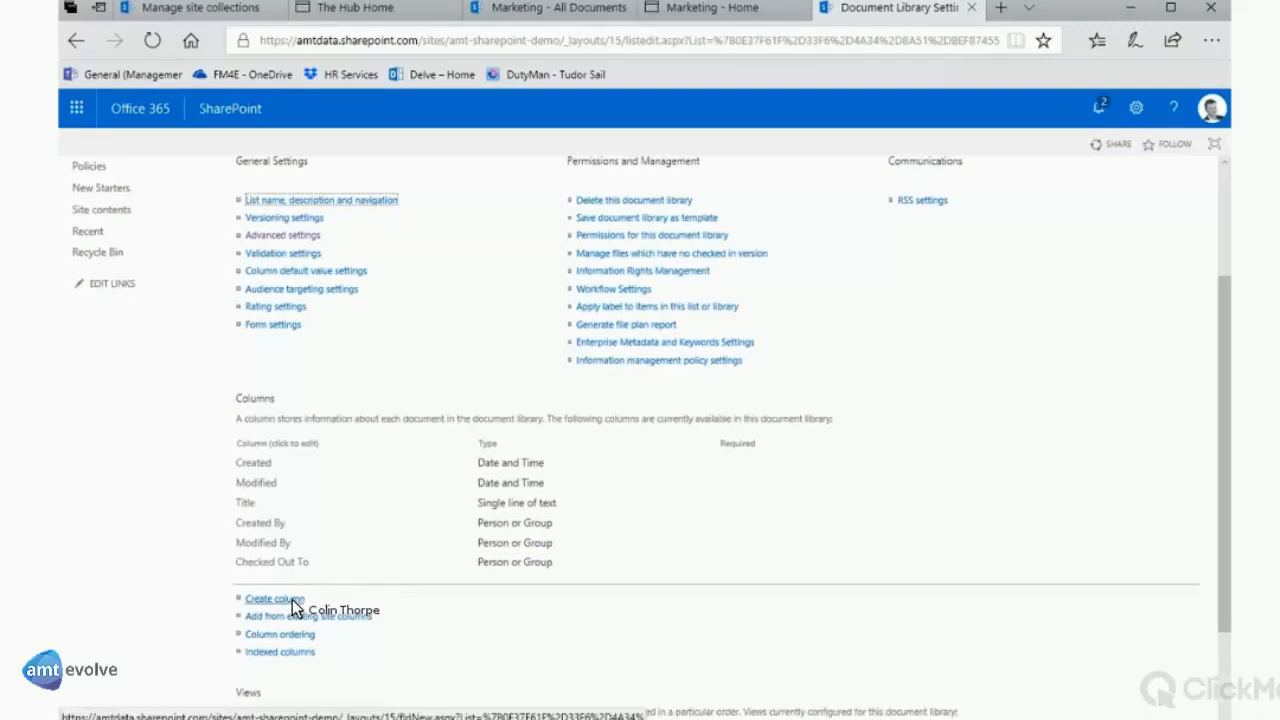
Try to create a Date and Time column named Review Date in the Policies library, and return to the library settings
left_click(292, 599)
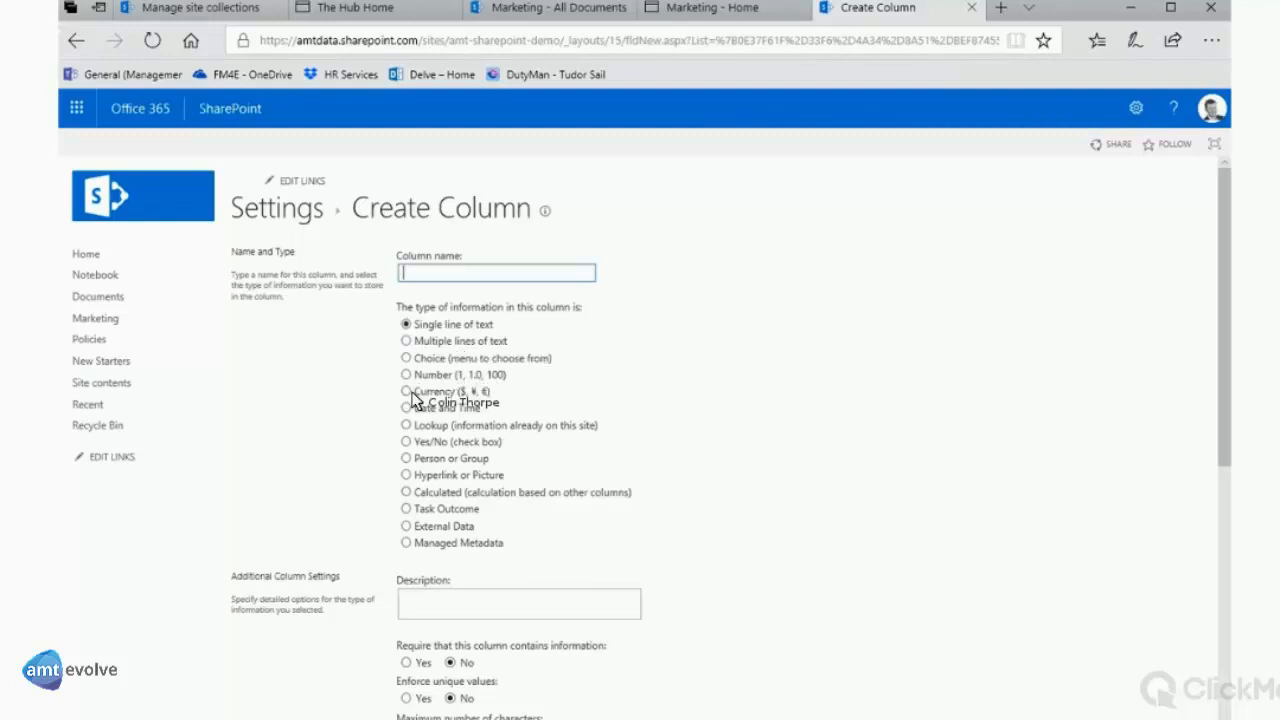
type("Review Date")
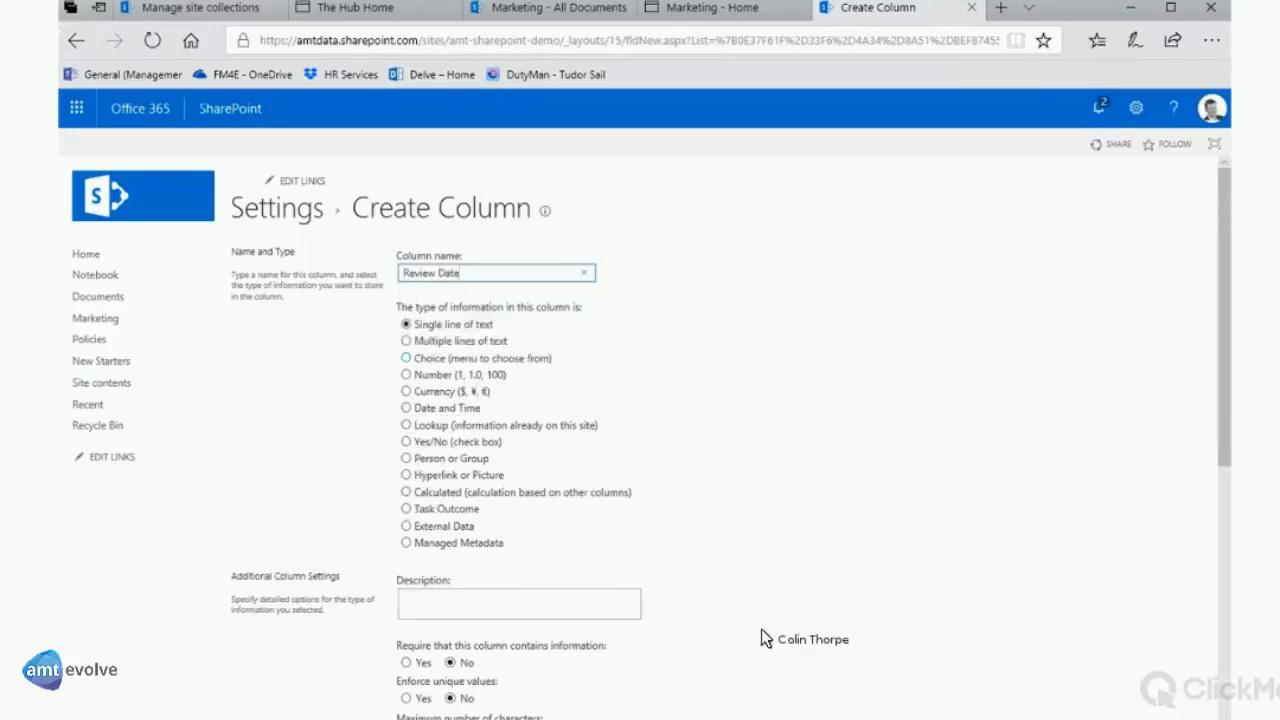
left_click(406, 408)
scroll(970, 608, "down", 5)
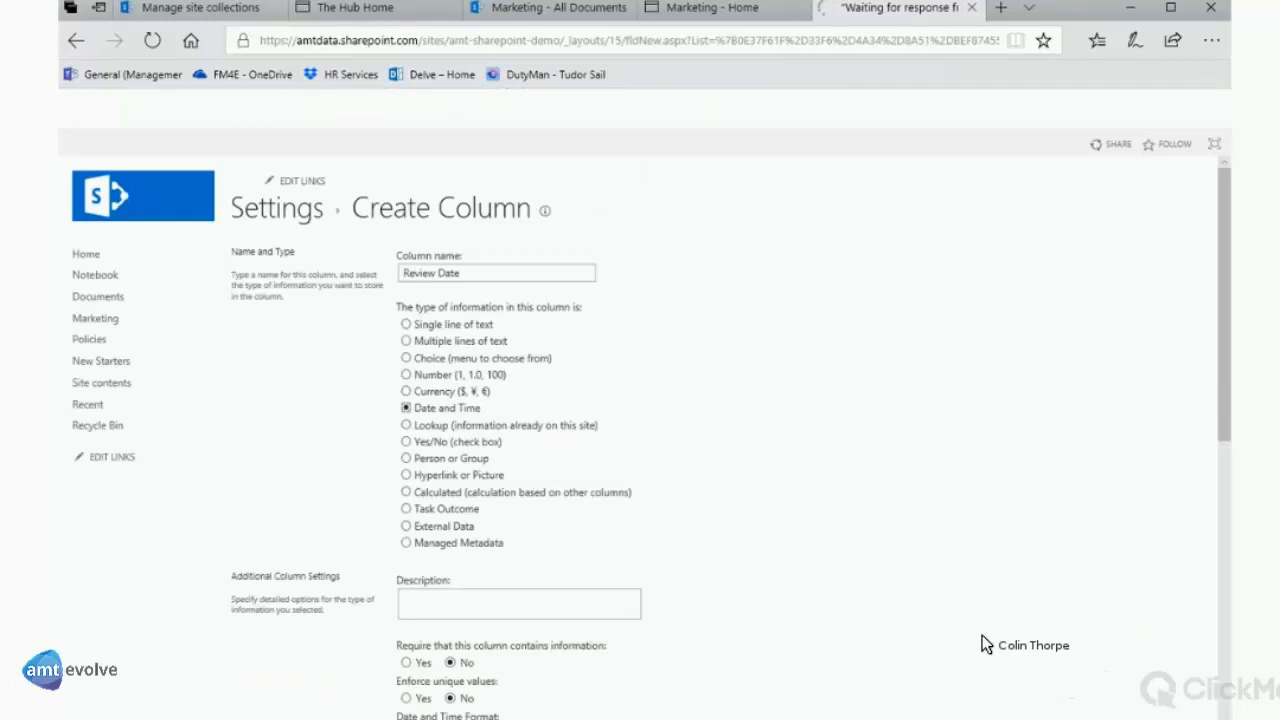
scroll(982, 640, "down", 5)
scroll(982, 636, "down", 2)
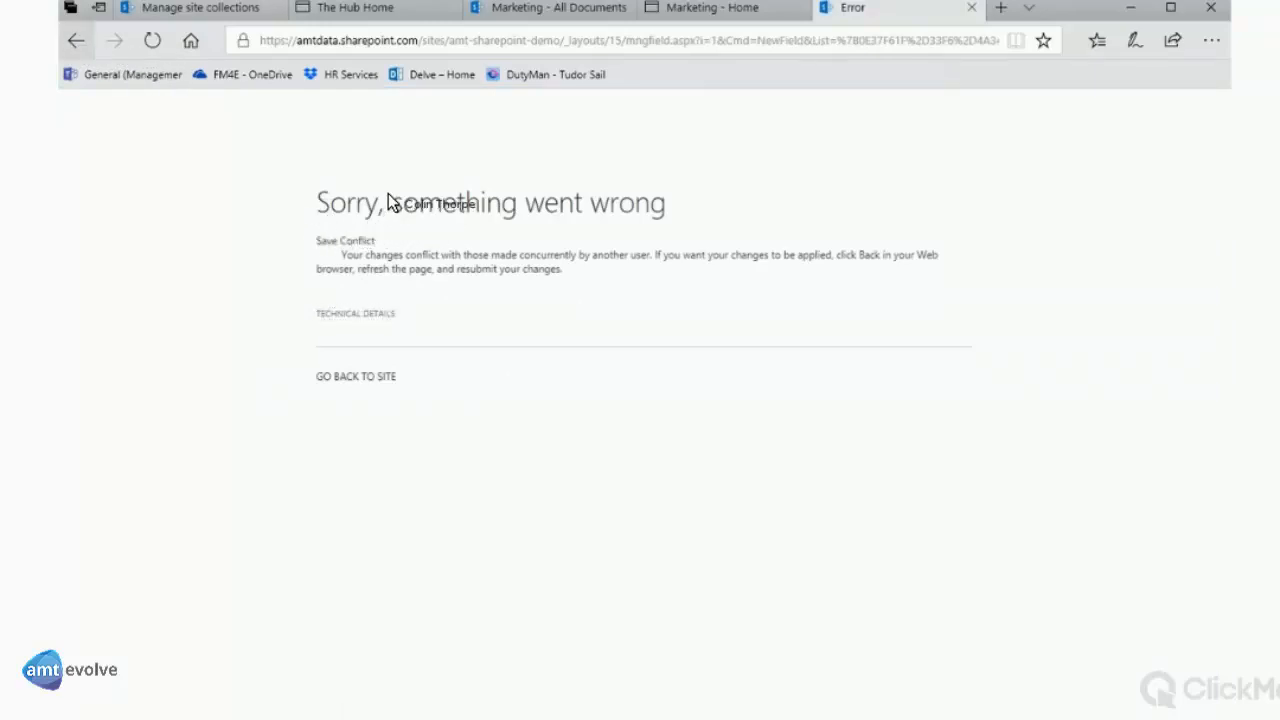
key("F5")
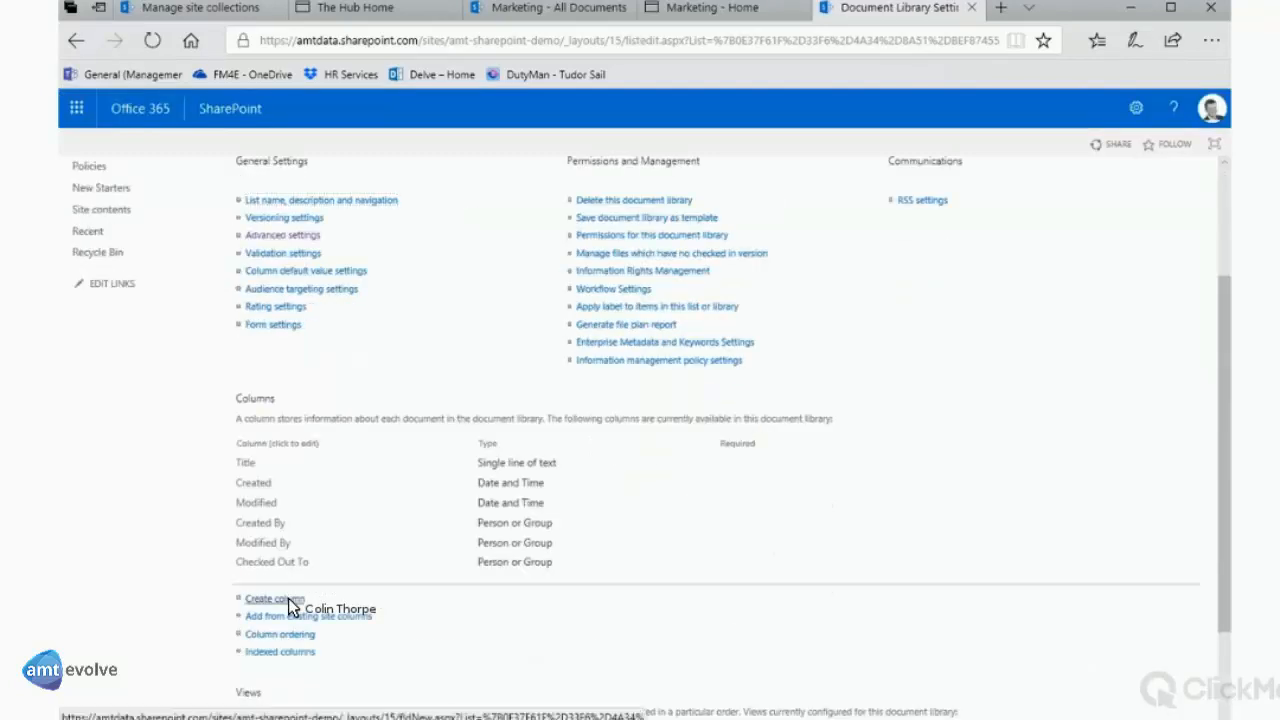
Create a column named Review Date of type Date and Time in the Policies library
left_click(288, 598)
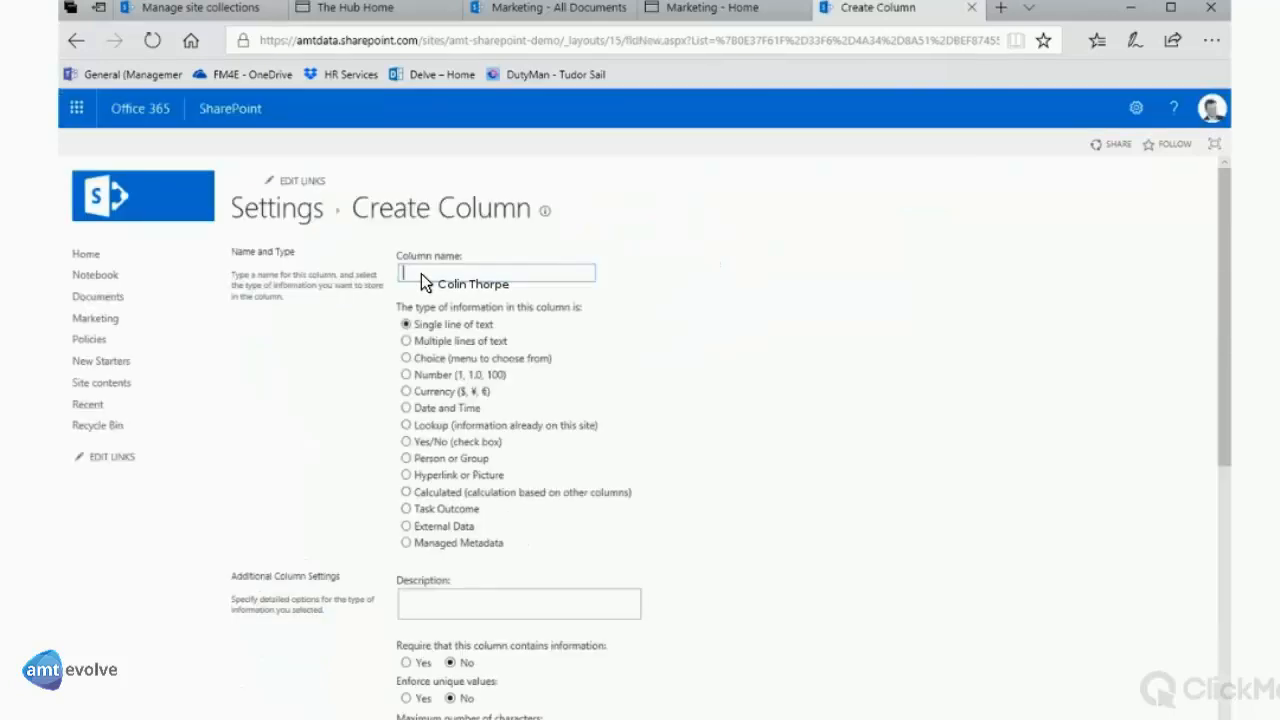
type("Review Dat")
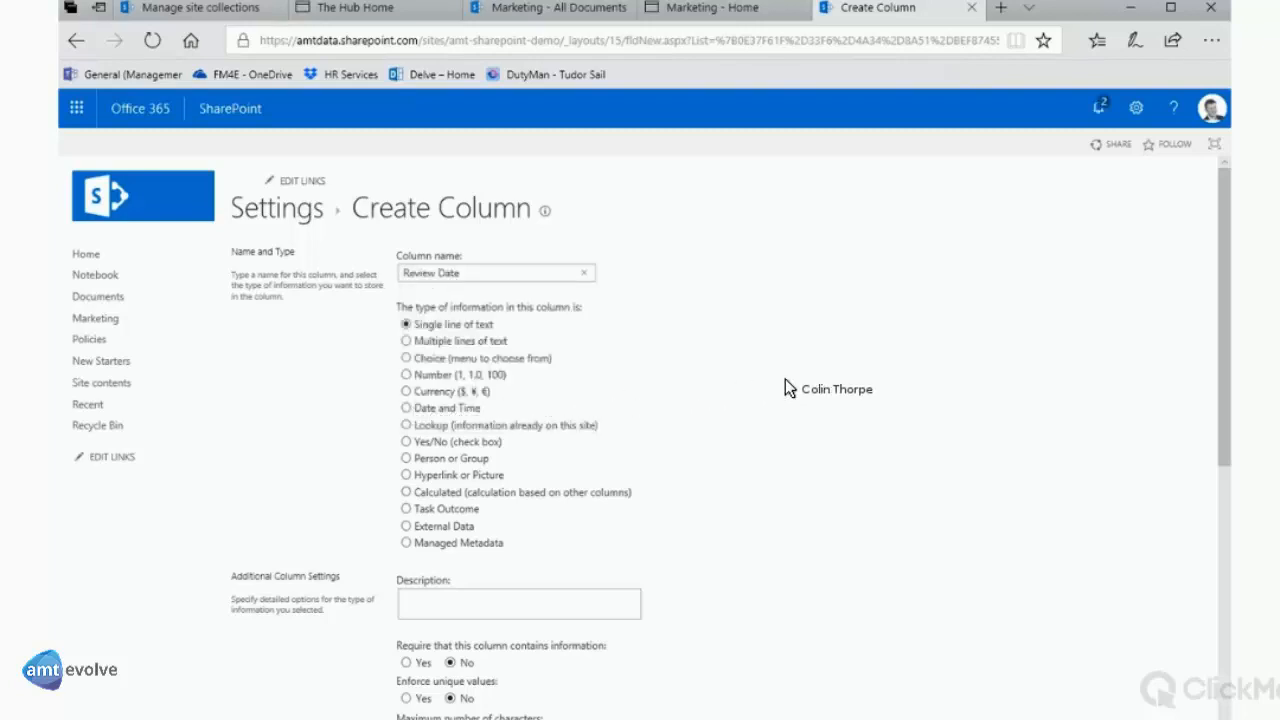
type("e")
left_click(406, 408)
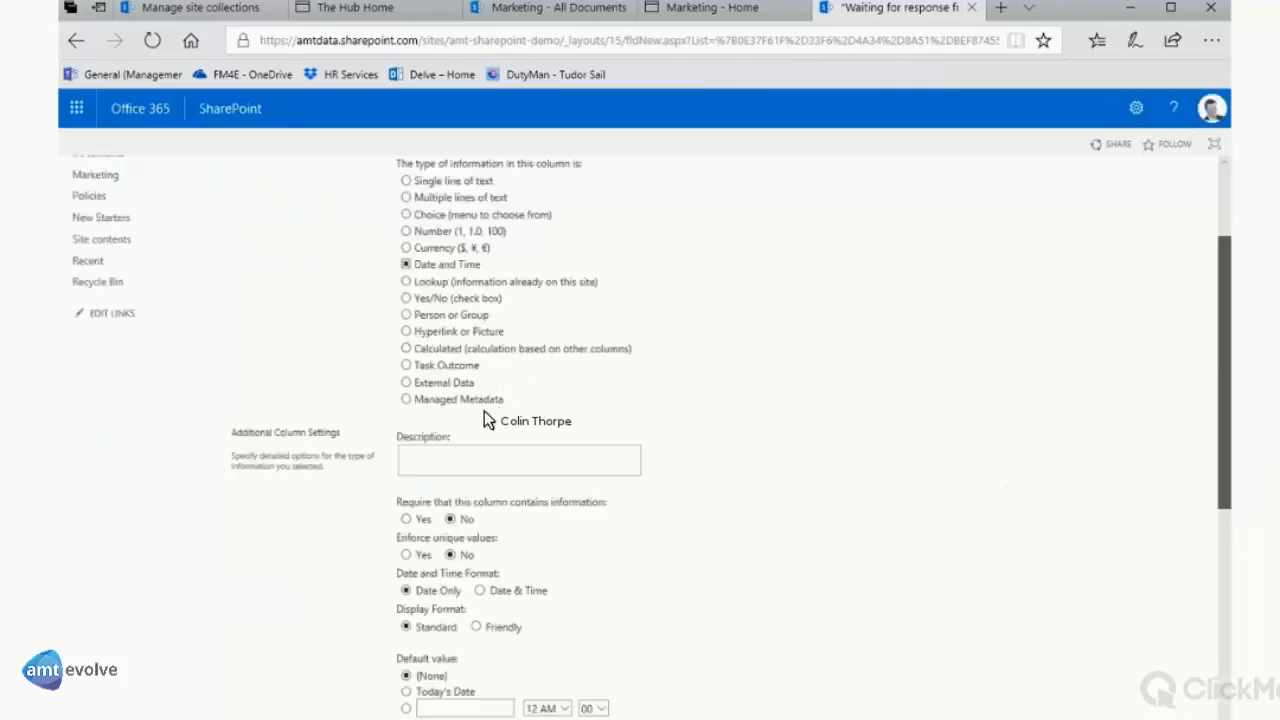
scroll(490, 420, "down", 3)
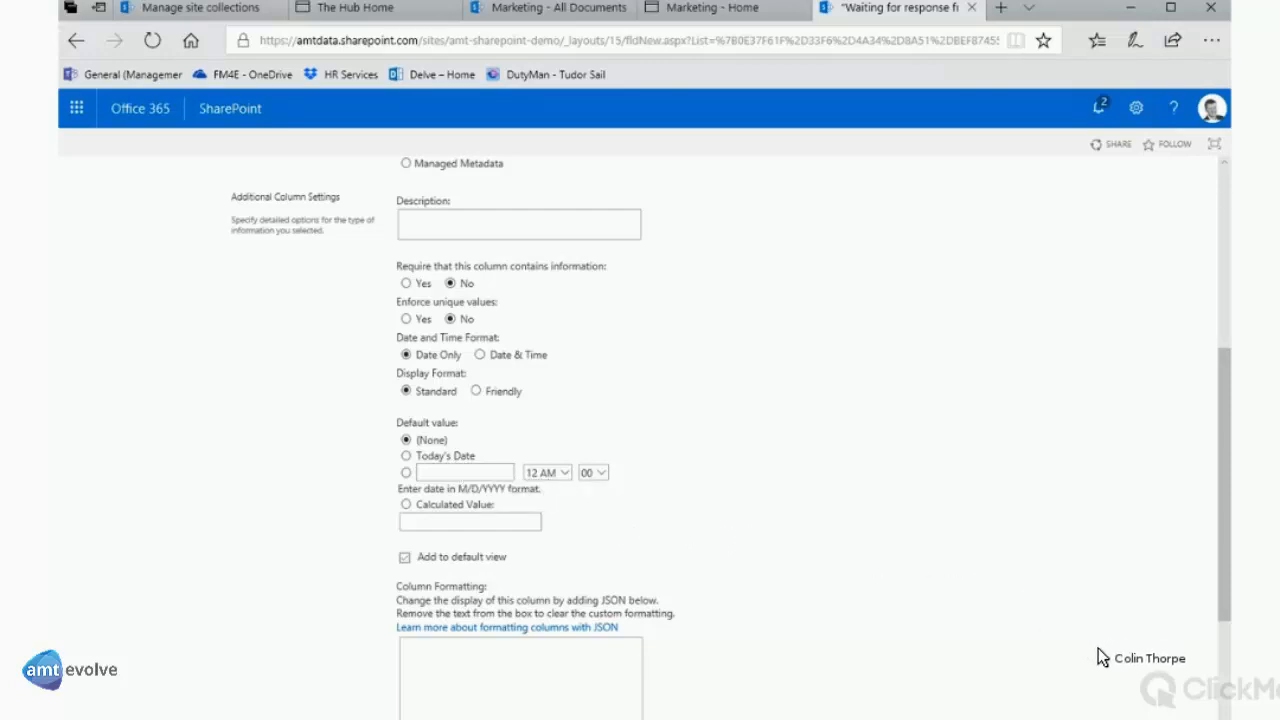
scroll(1098, 648, "down", 2)
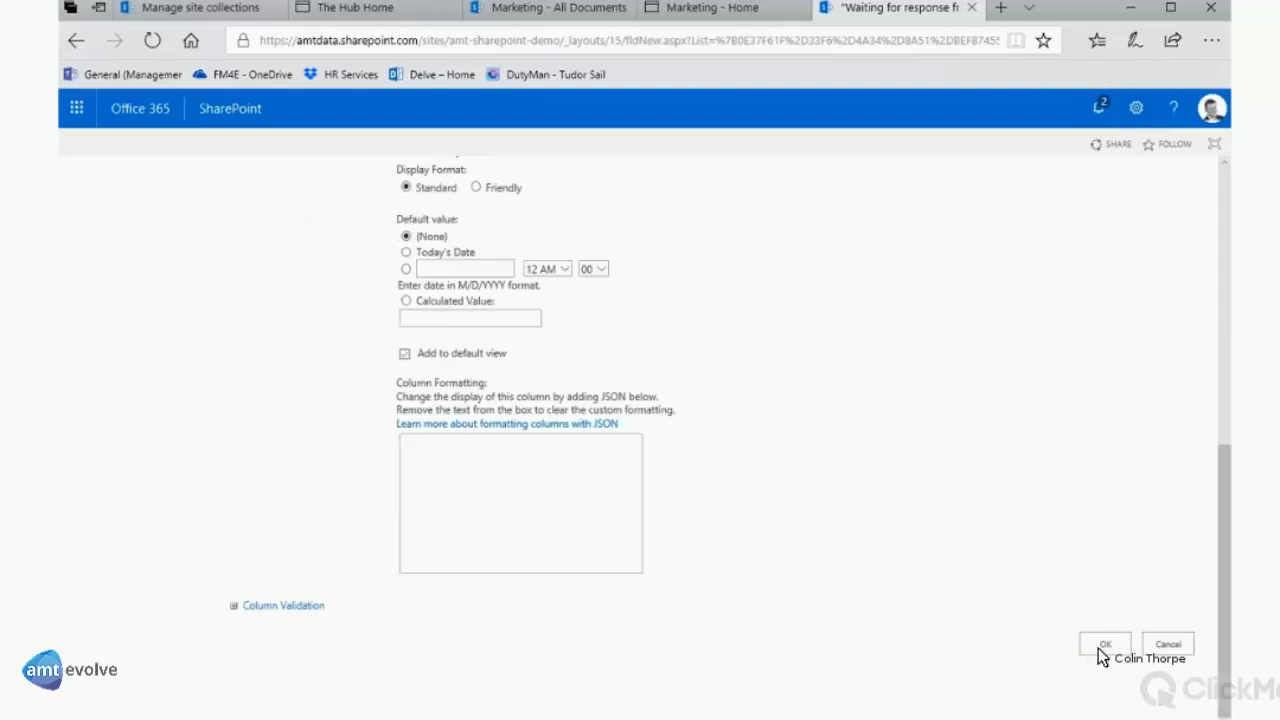
left_click(1104, 644)
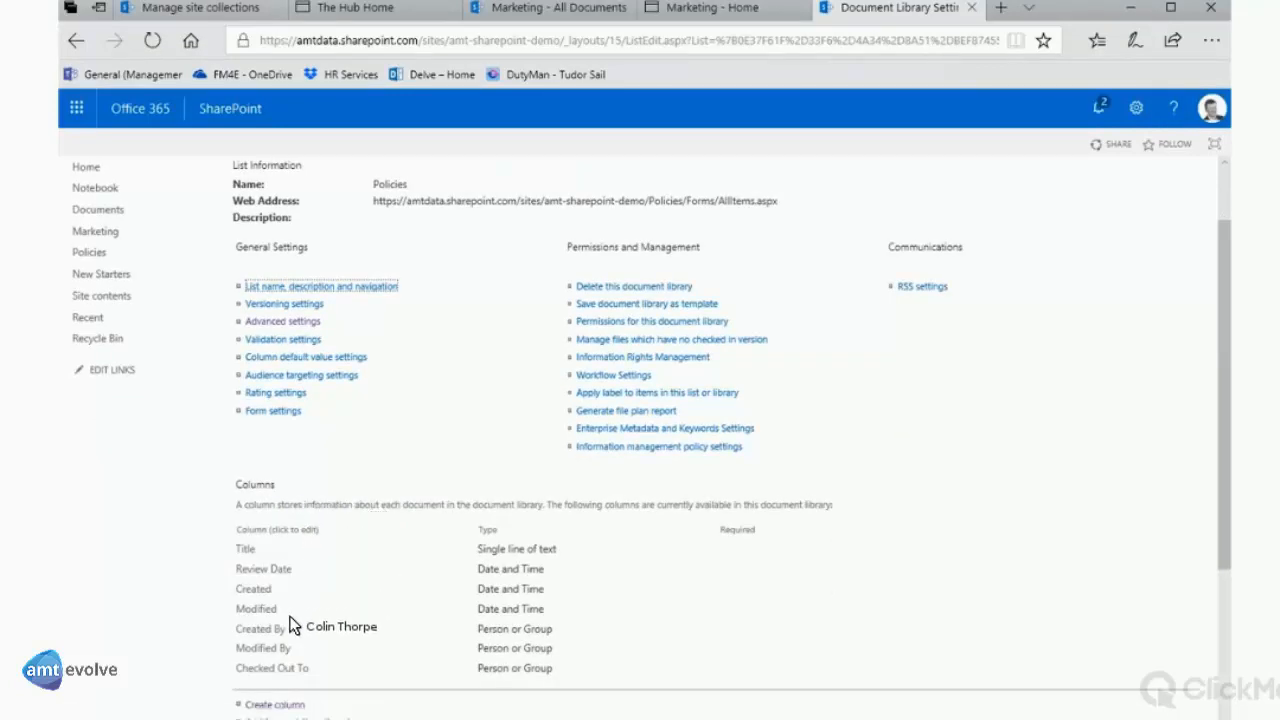
Start a new Policies library column named Department with the Choice type
scroll(293, 624, "down", 1)
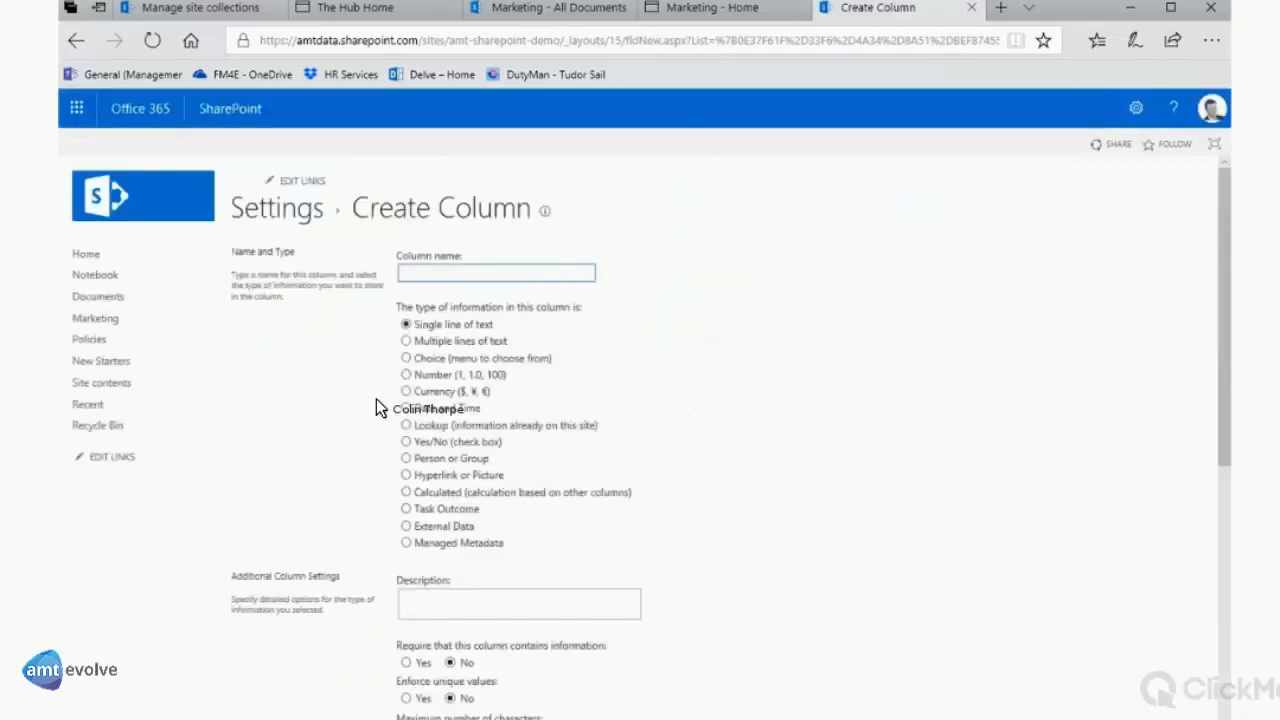
type("Depa")
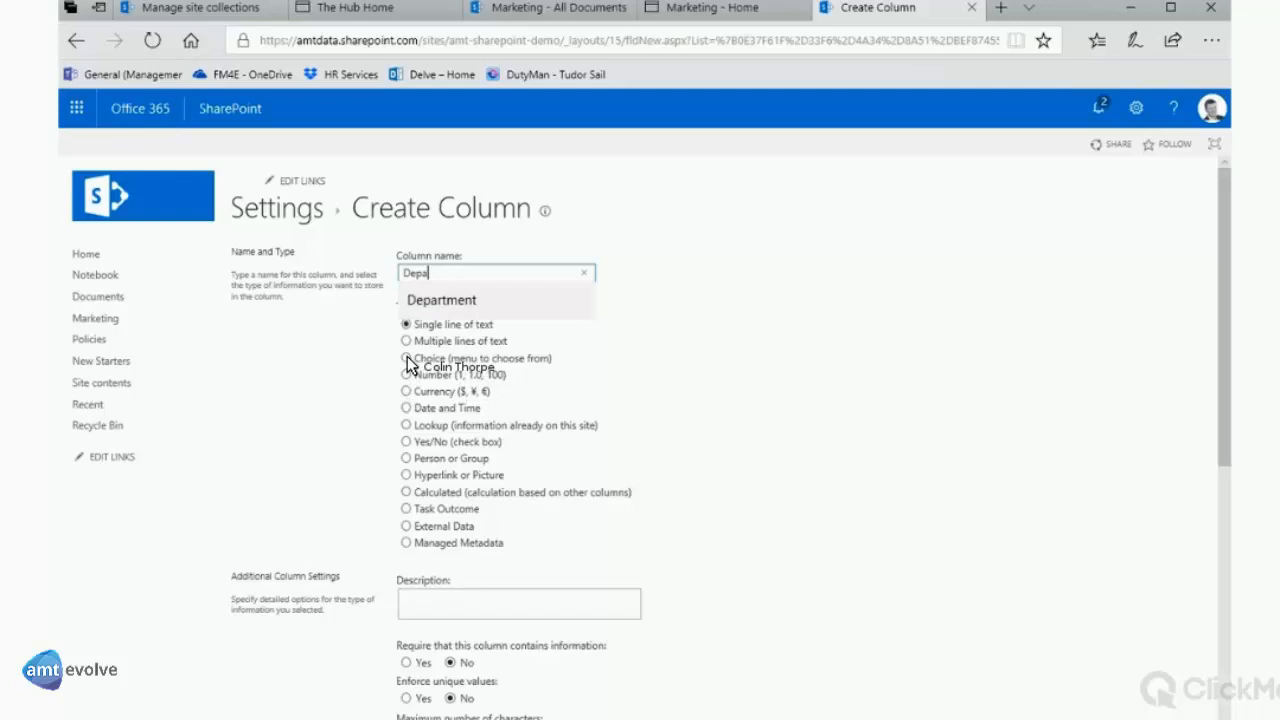
type("rtment")
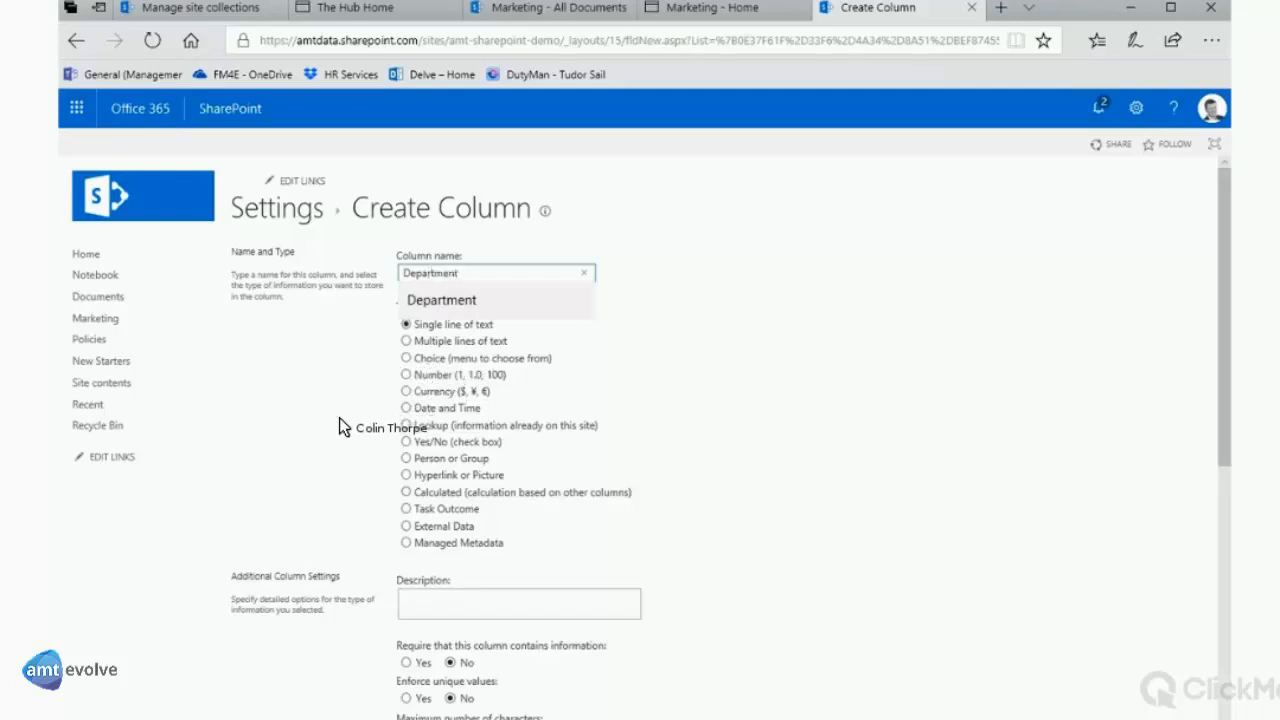
left_click(406, 358)
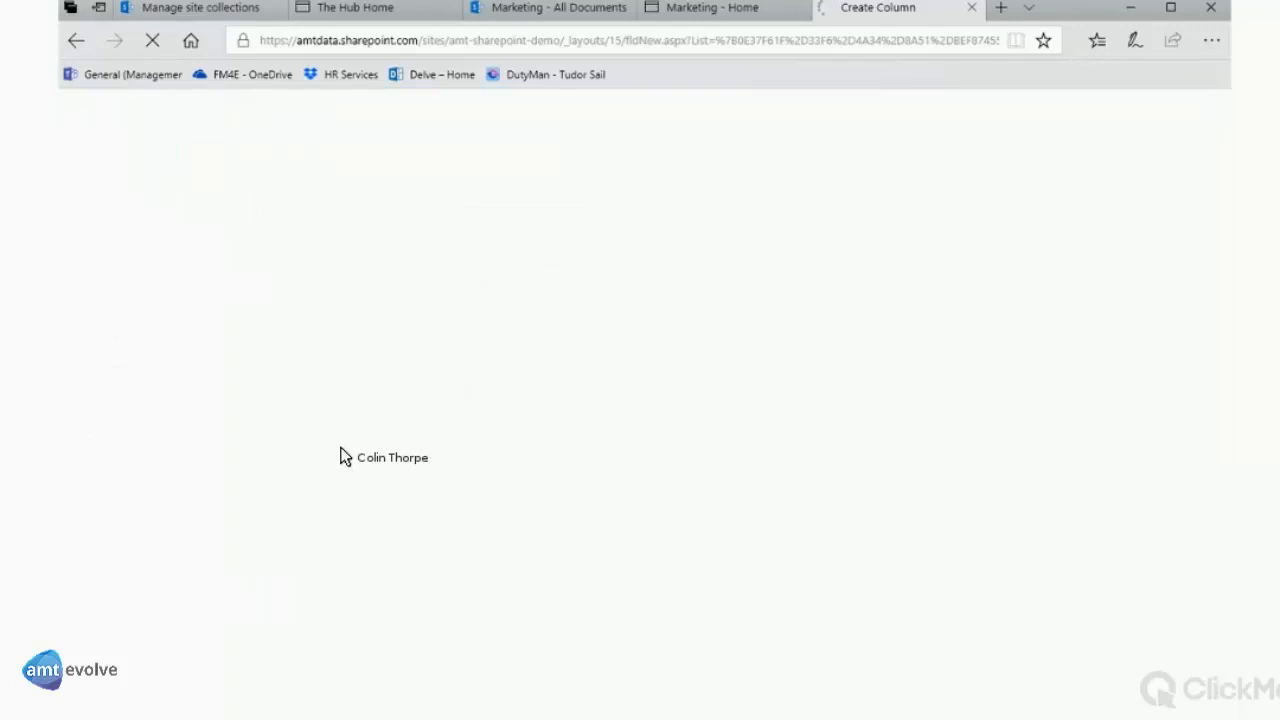
Replace the placeholder choices with Finance, HR, Production and Quality Management, and save the Department column
left_click_drag(476, 504, 341, 449)
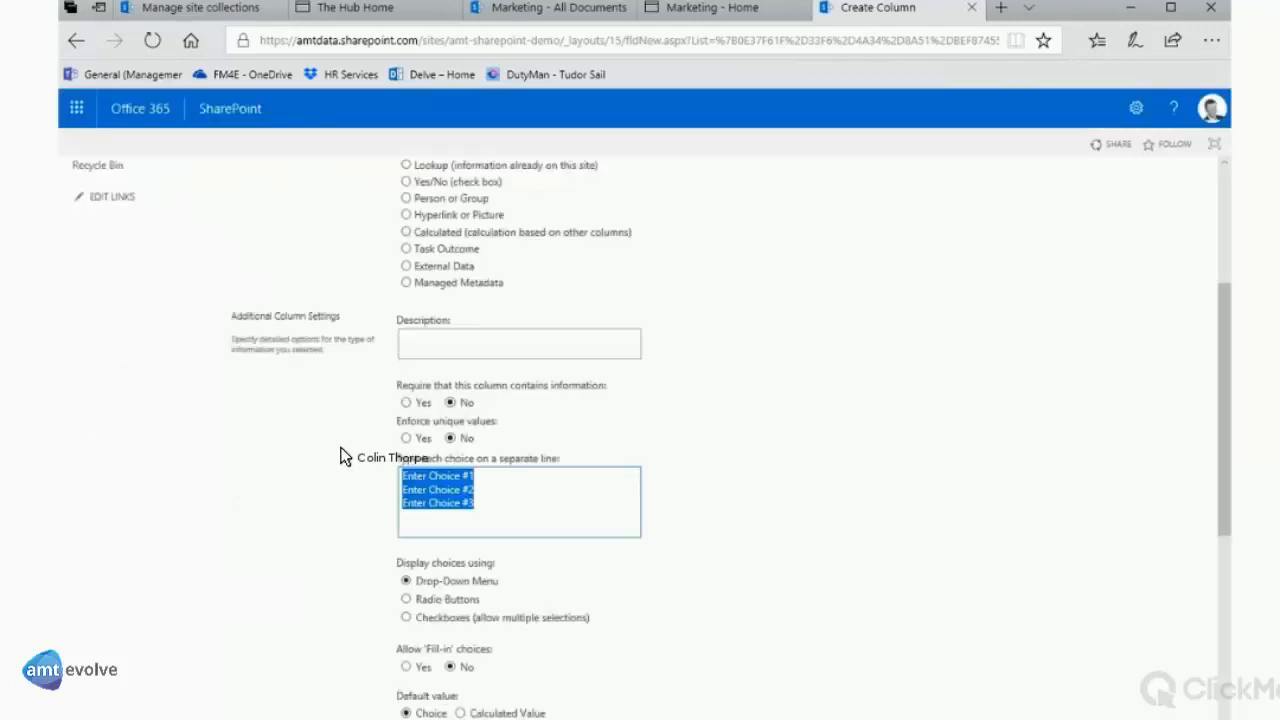
type("Fina")
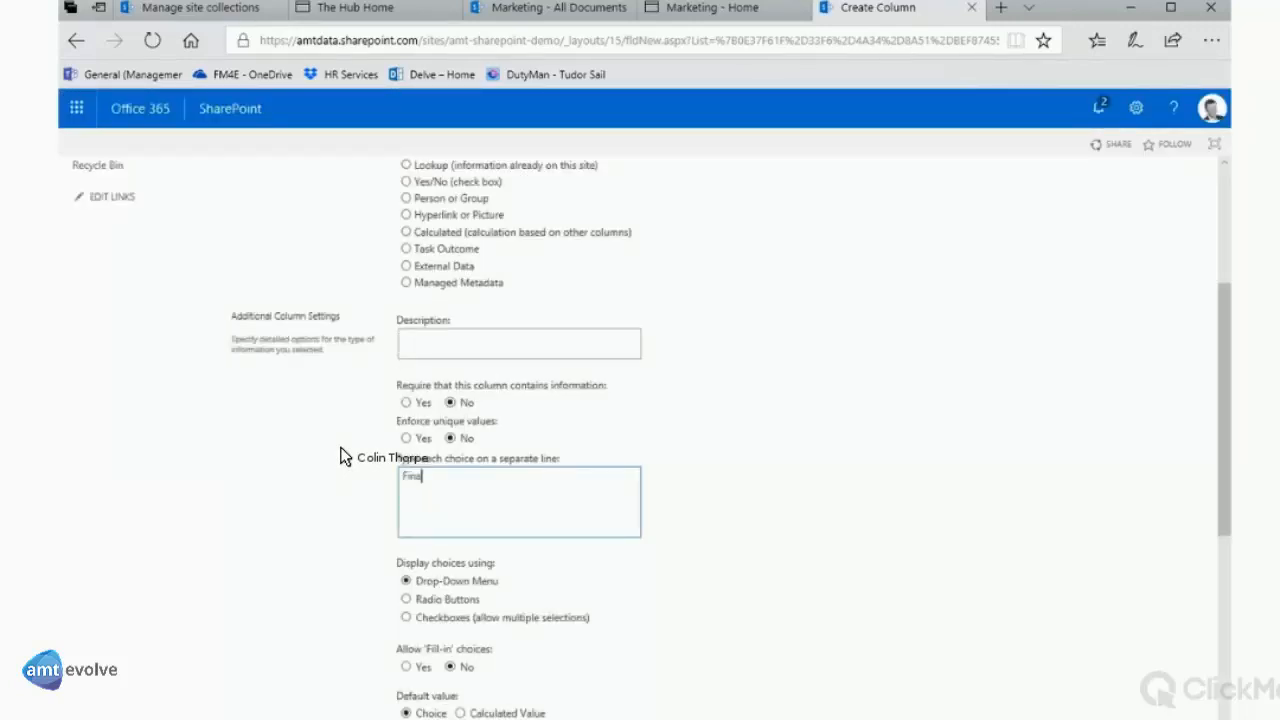
type("nce")
key("Return")
type("HR")
key("Return")
type("P")
type("roduction ")
type("Quality Mana")
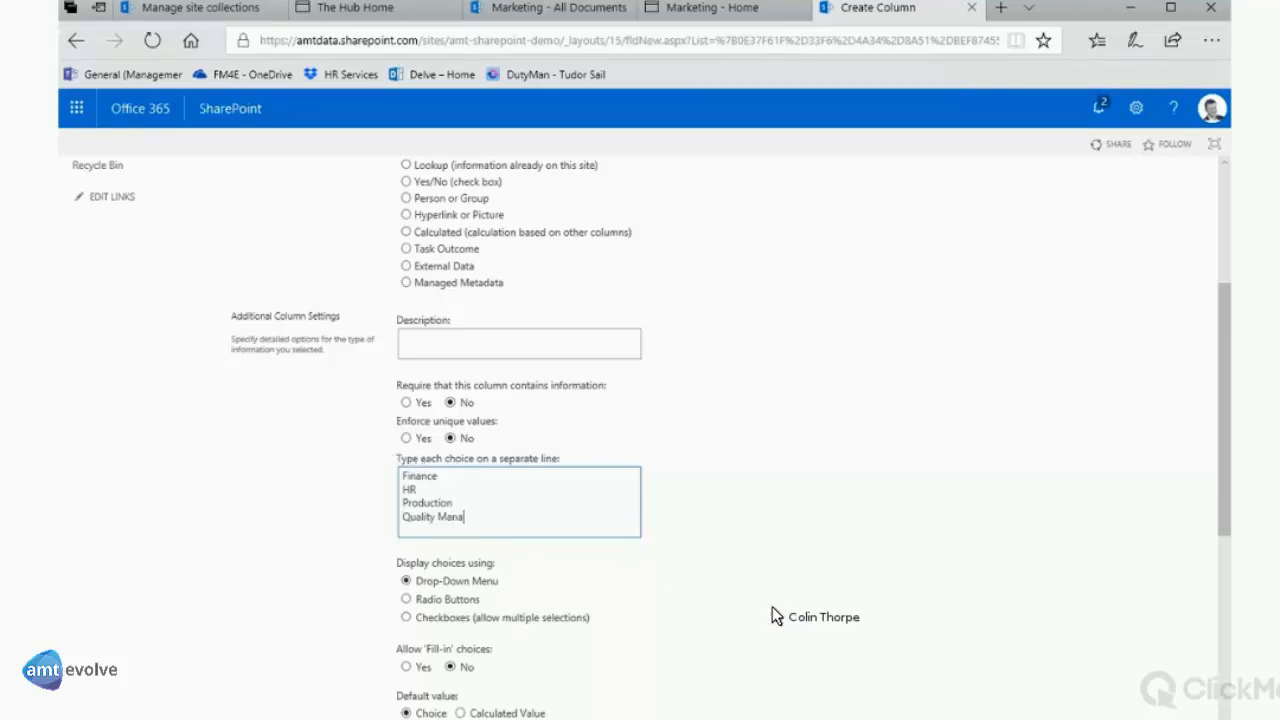
type("gement")
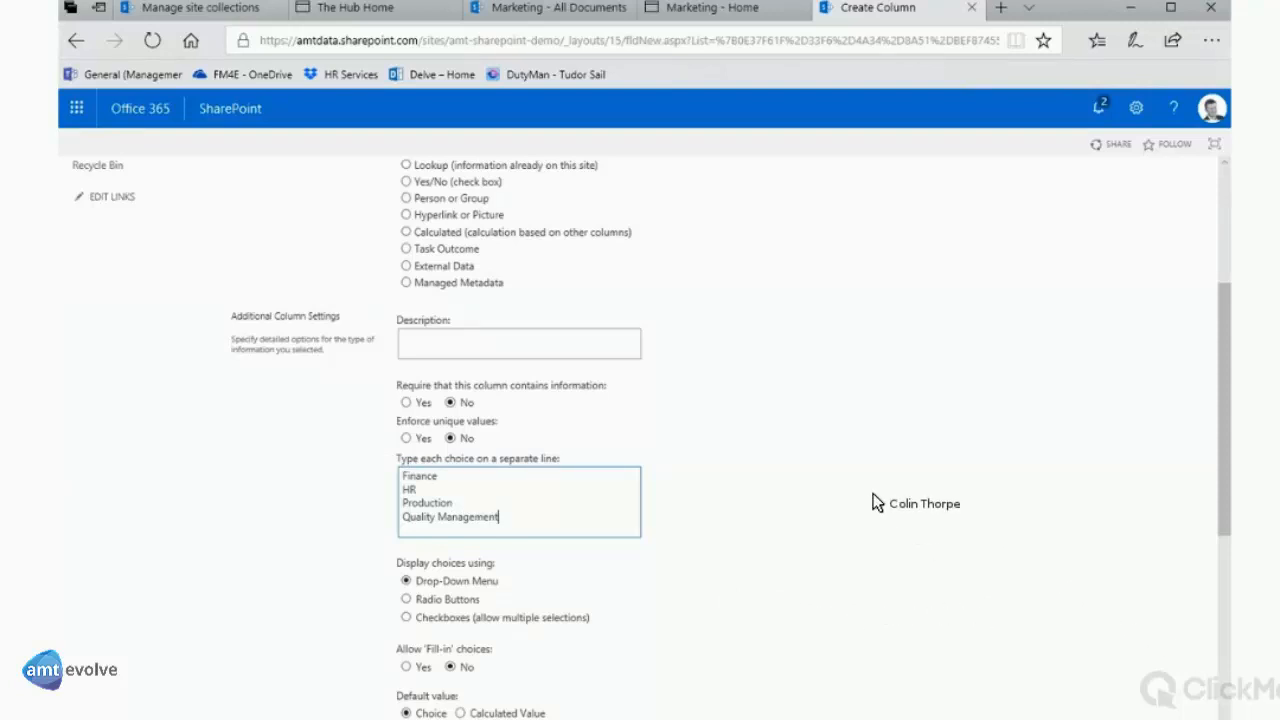
scroll(872, 493, "down", 3)
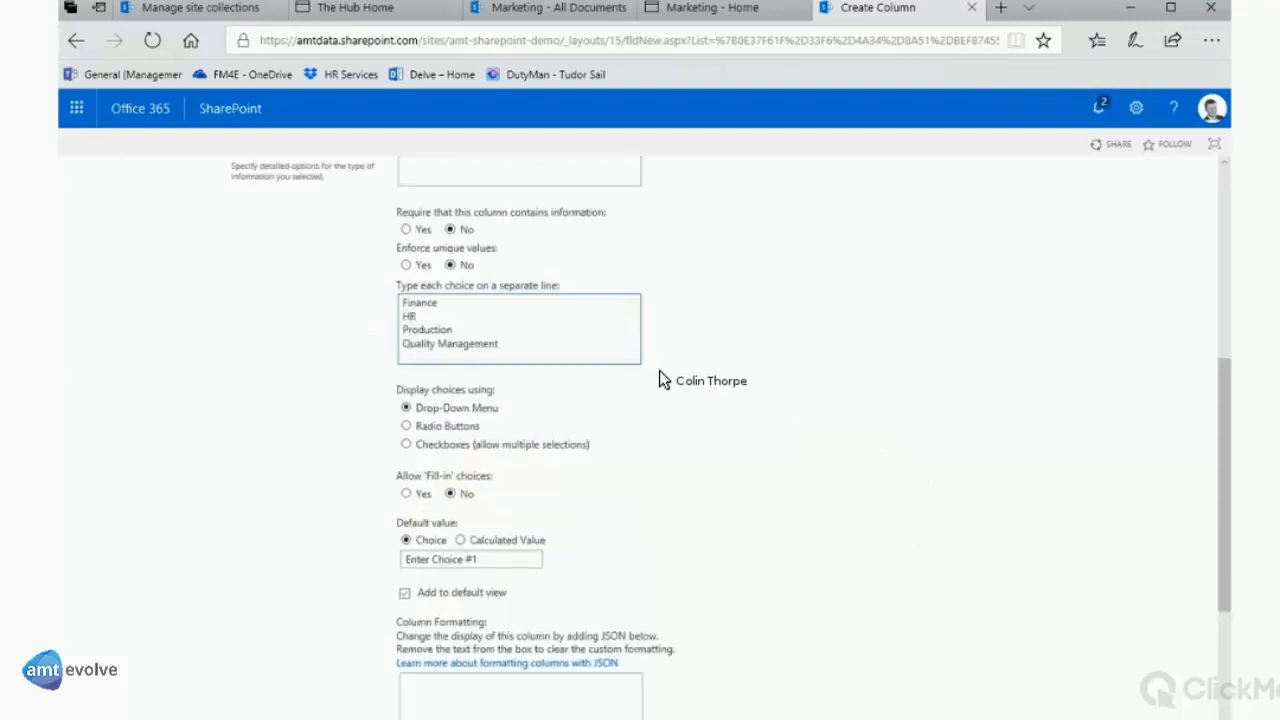
scroll(659, 380, "down", 4)
left_click(1105, 644)
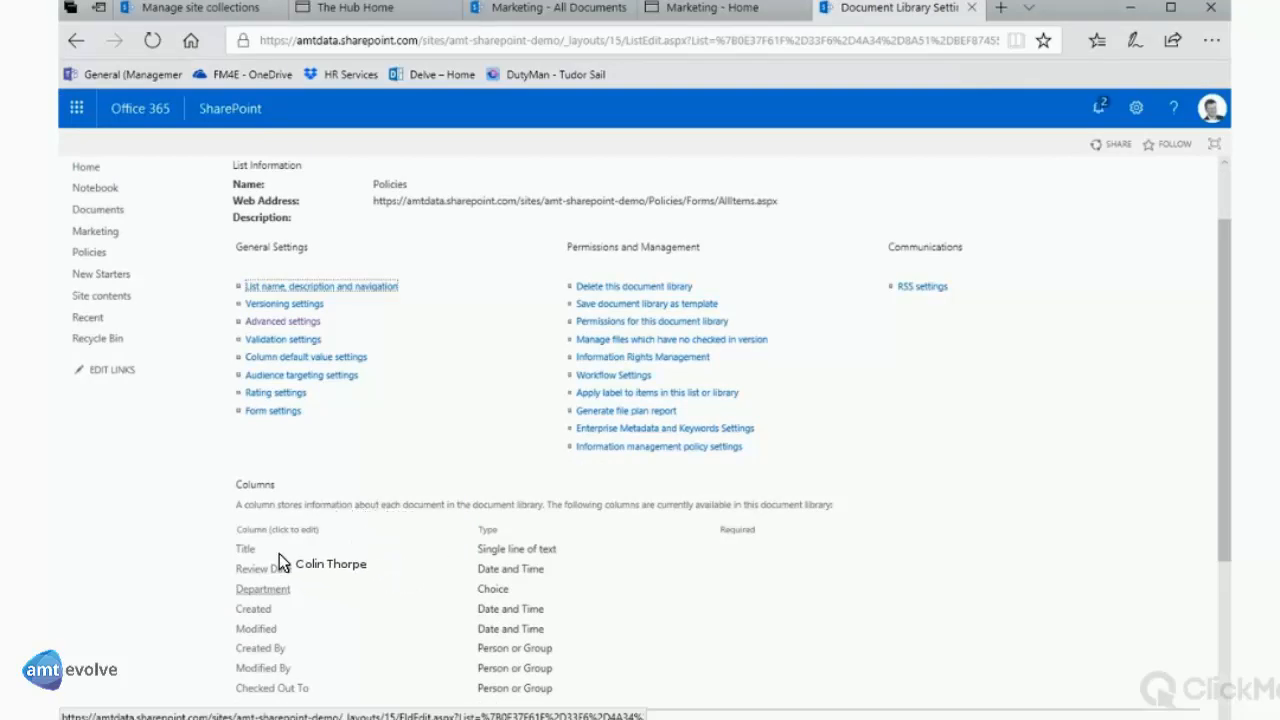
Create a Yes/No column named Published in the Policies library
scroll(278, 552, "down", 1)
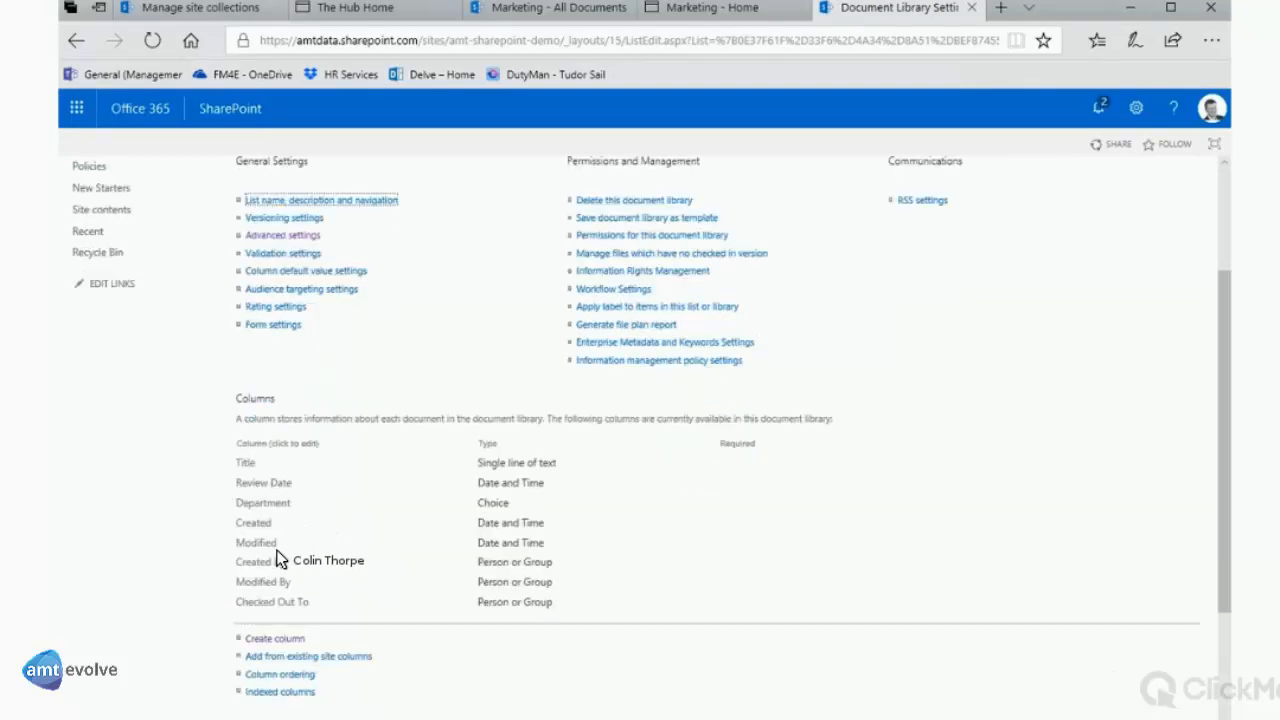
scroll(278, 560, "down", 1)
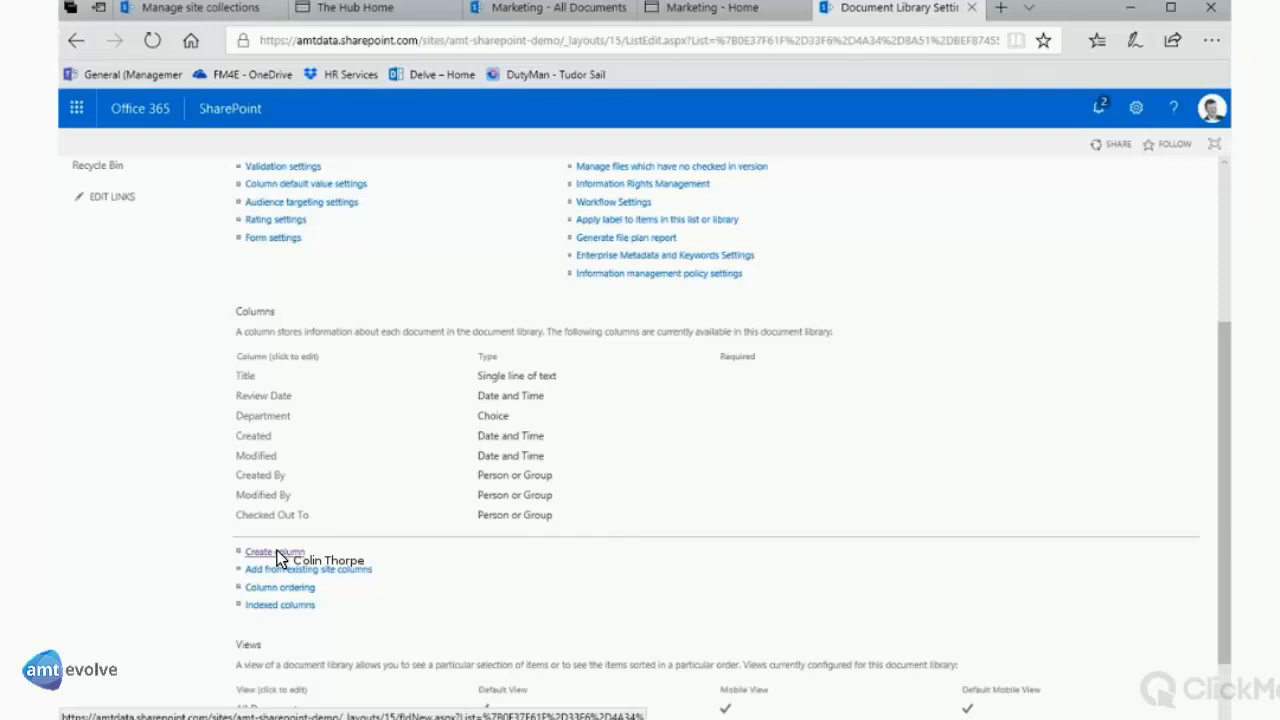
left_click(277, 552)
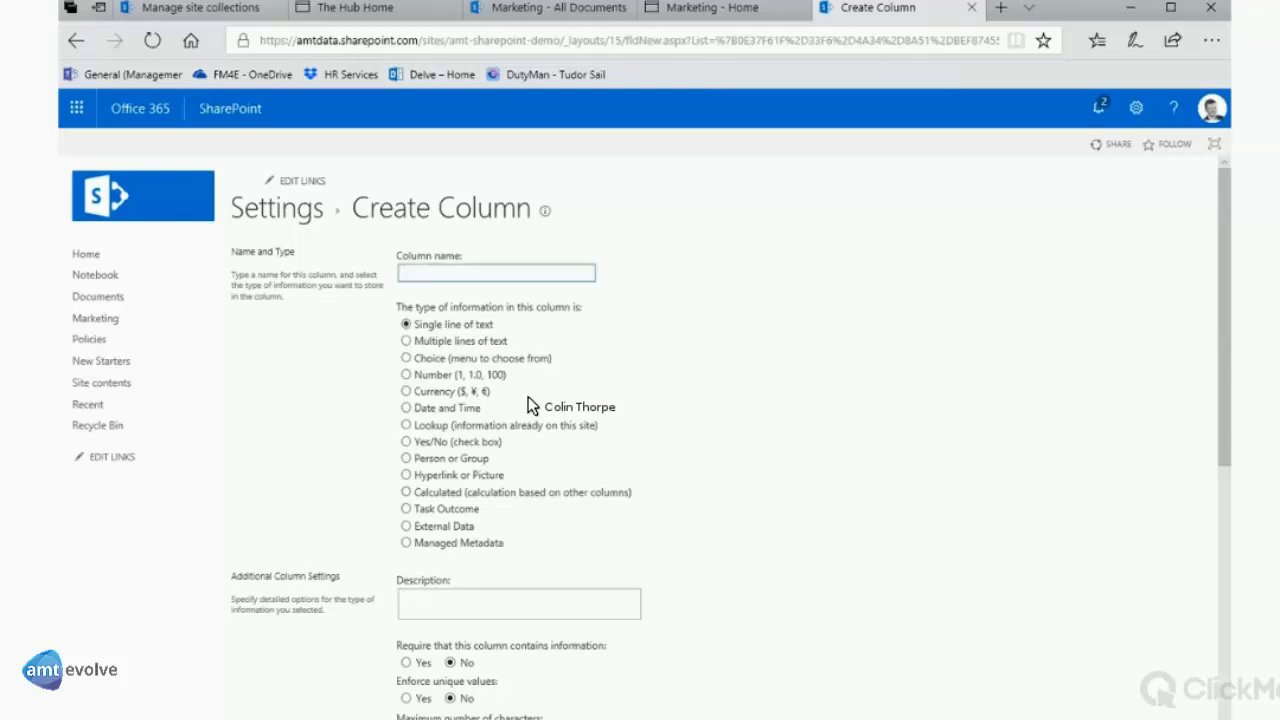
type("Published")
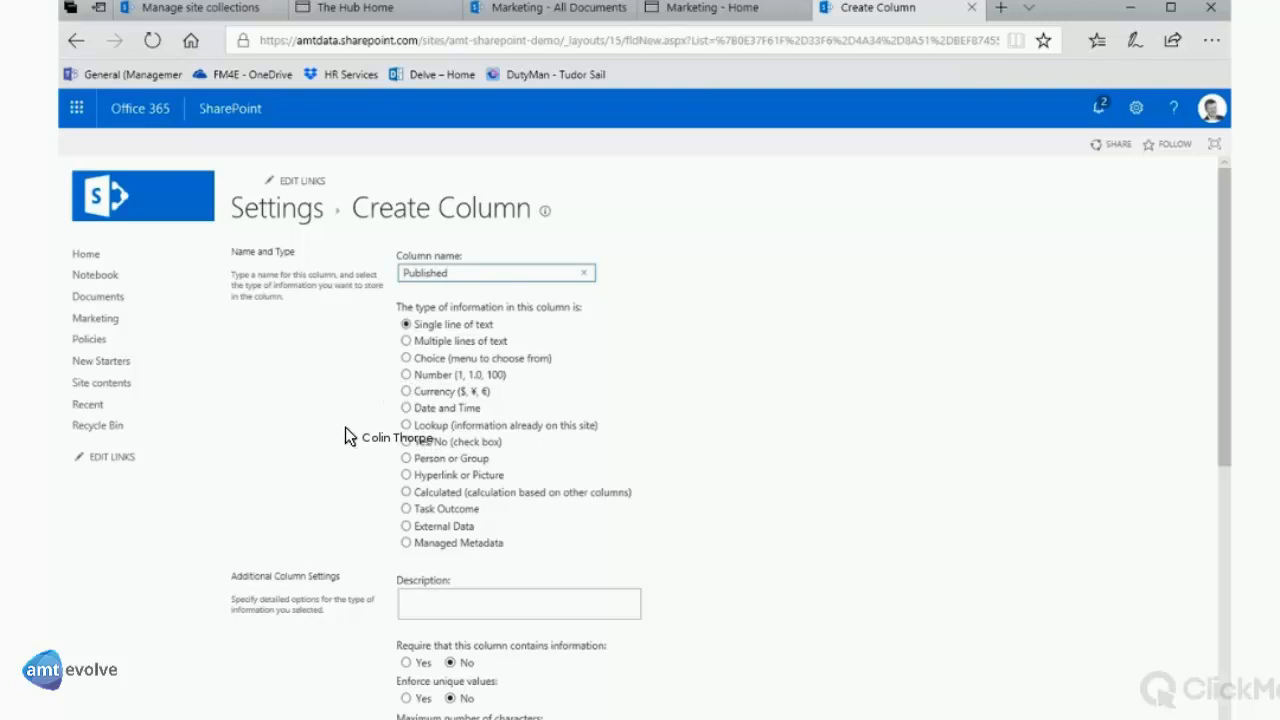
key("Return")
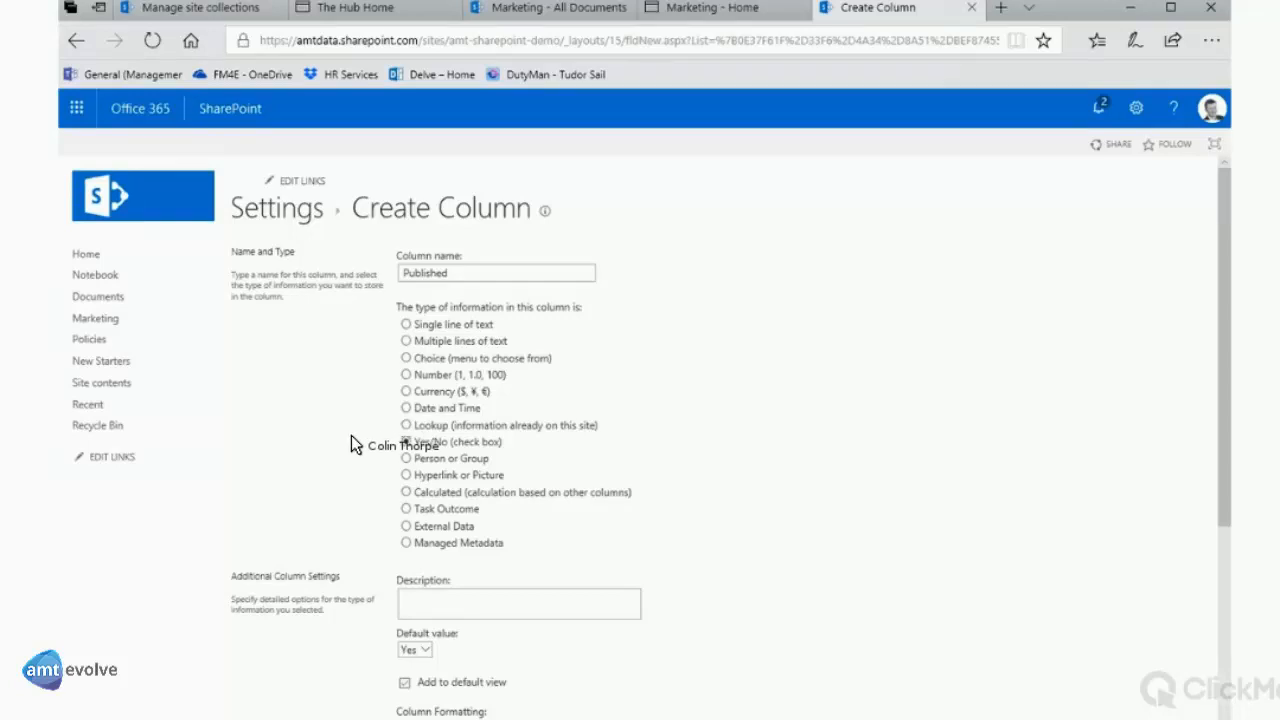
scroll(351, 437, "down", 3)
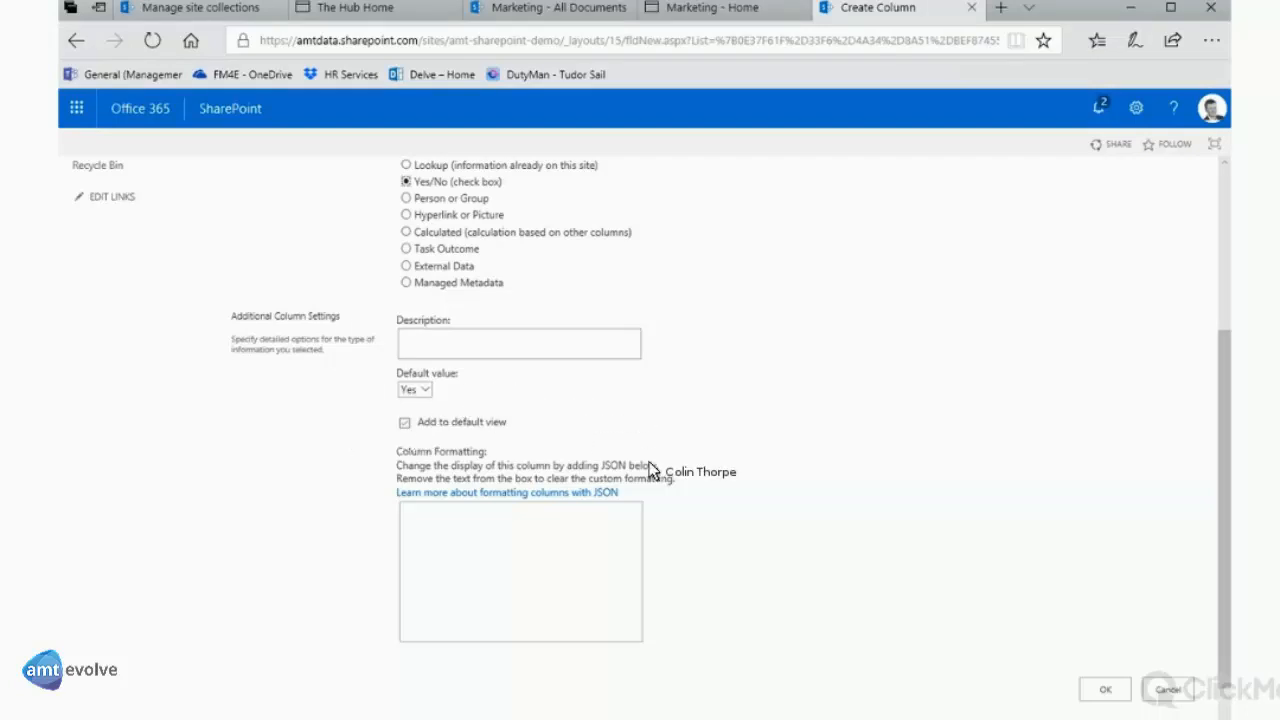
left_click(1104, 690)
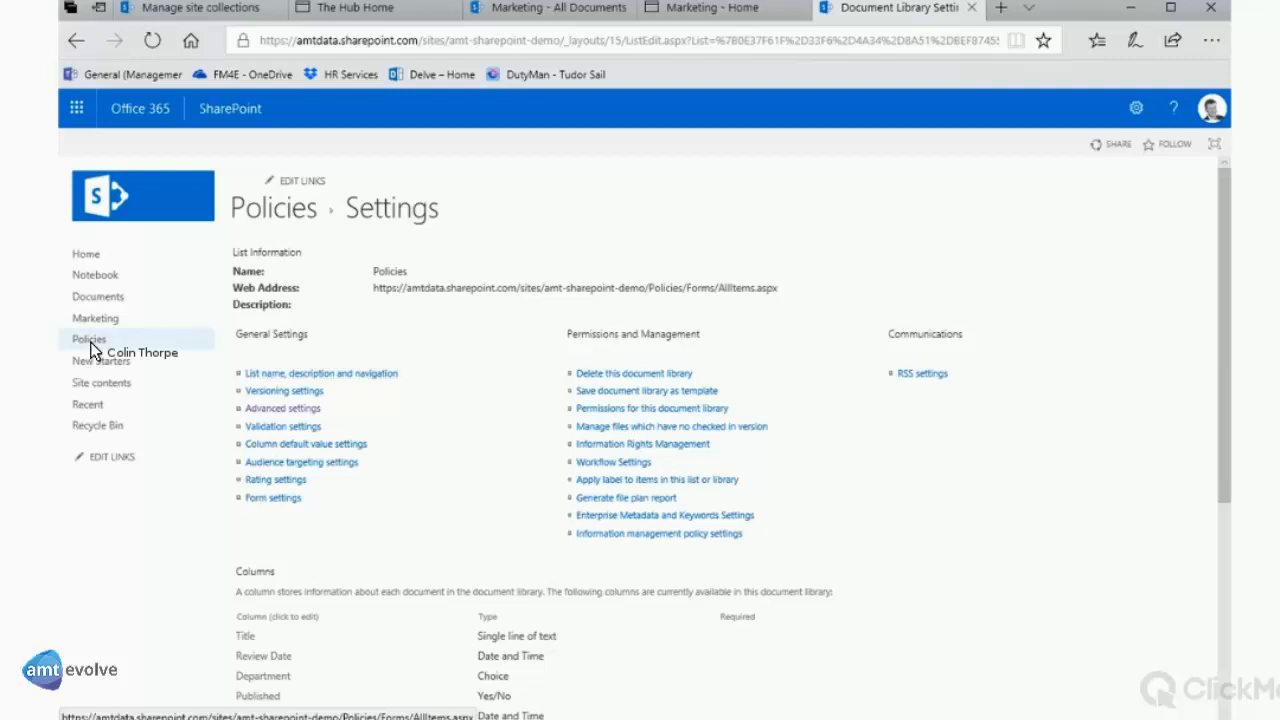
Open the Policies library for quick editing and fill the Review Date of every document with 8/8/2018
left_click(91, 344)
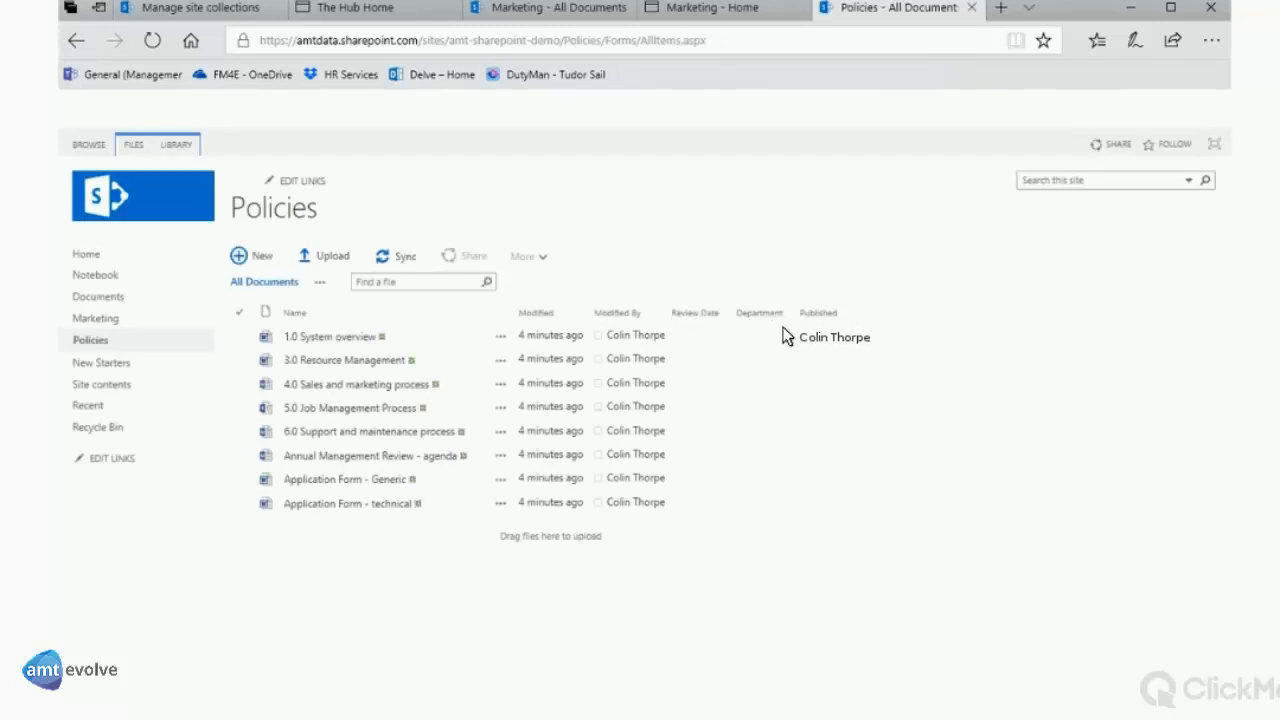
left_click(700, 335)
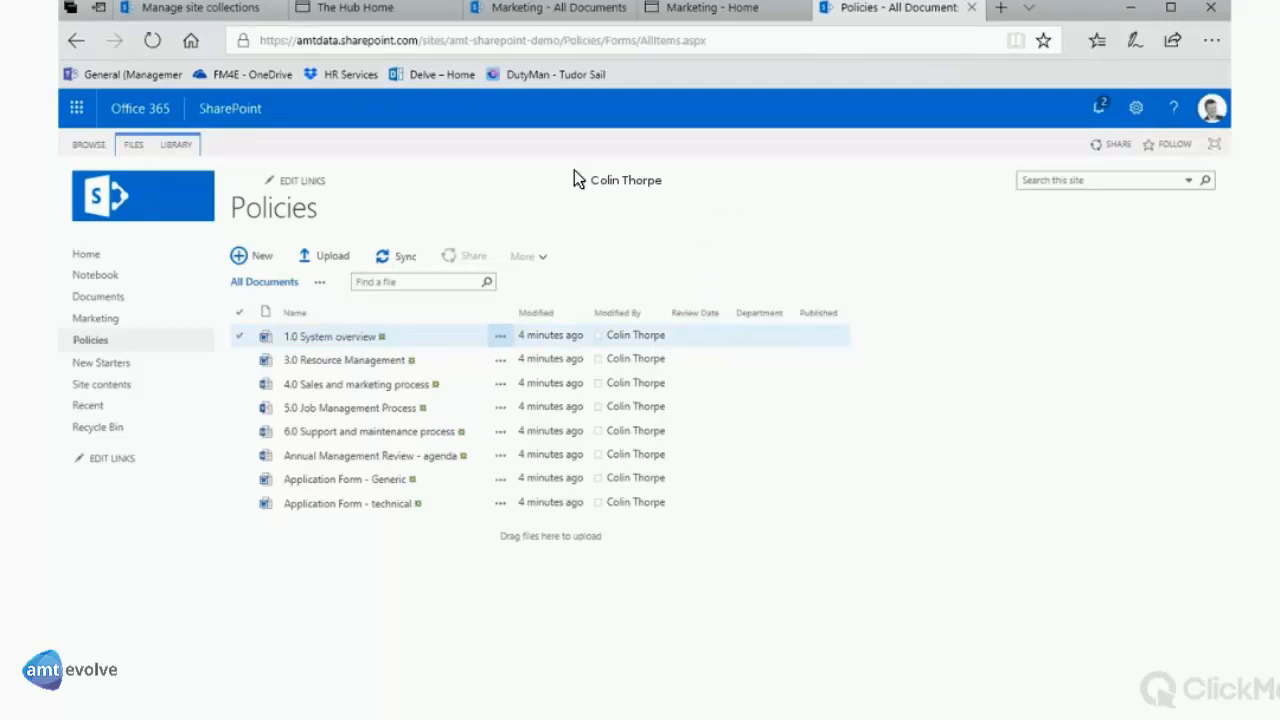
left_click(171, 147)
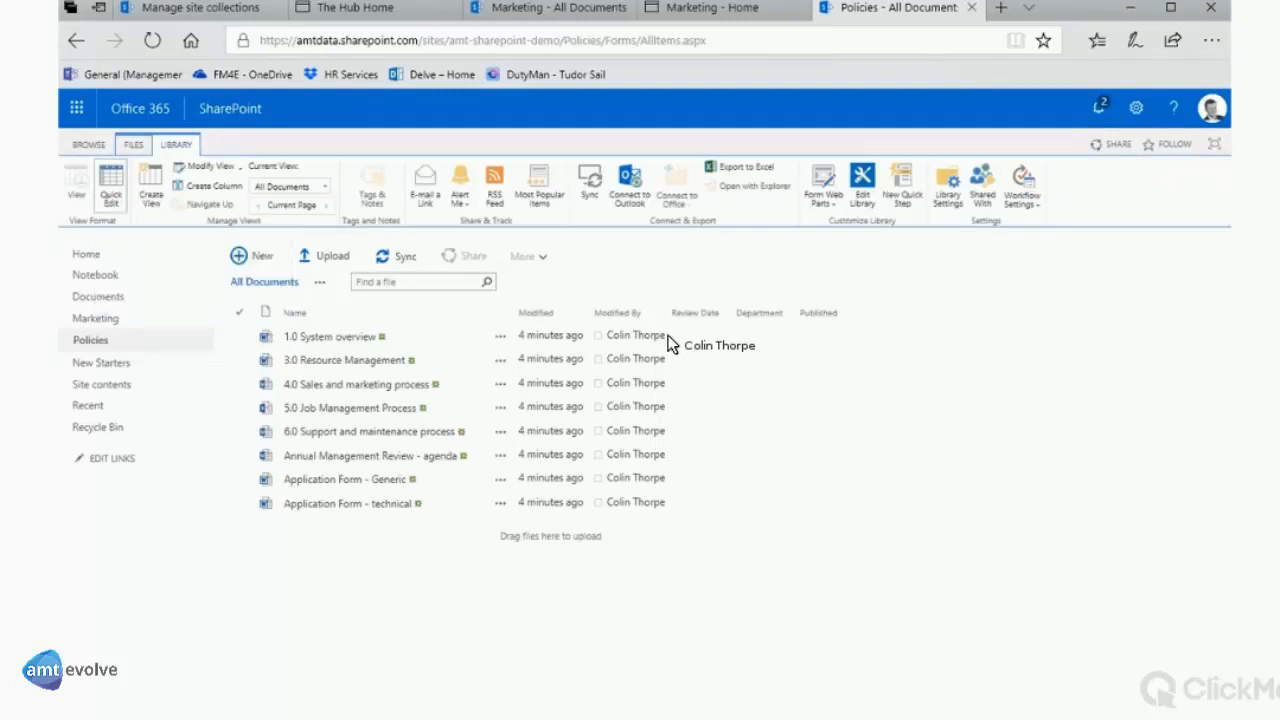
left_click_drag(665, 333, 698, 431)
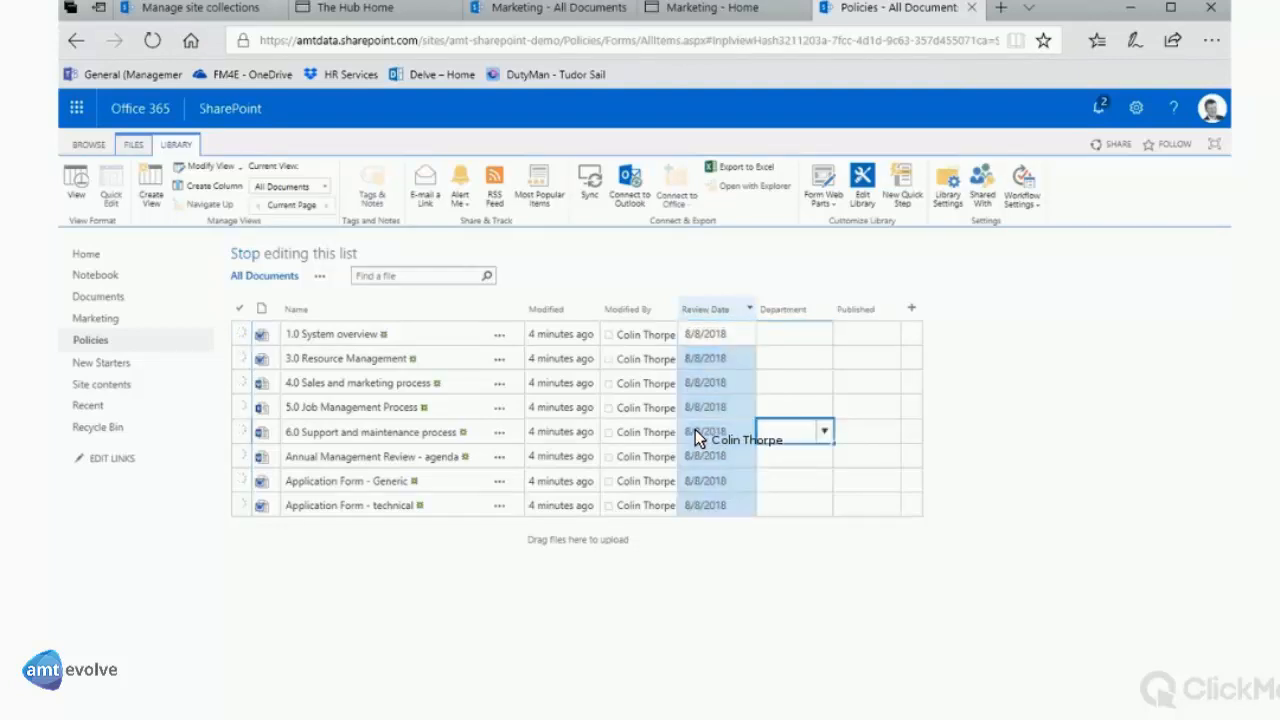
Set the Review Date of 6.0 Support and maintenance process to 8/10/2018
left_click(690, 430)
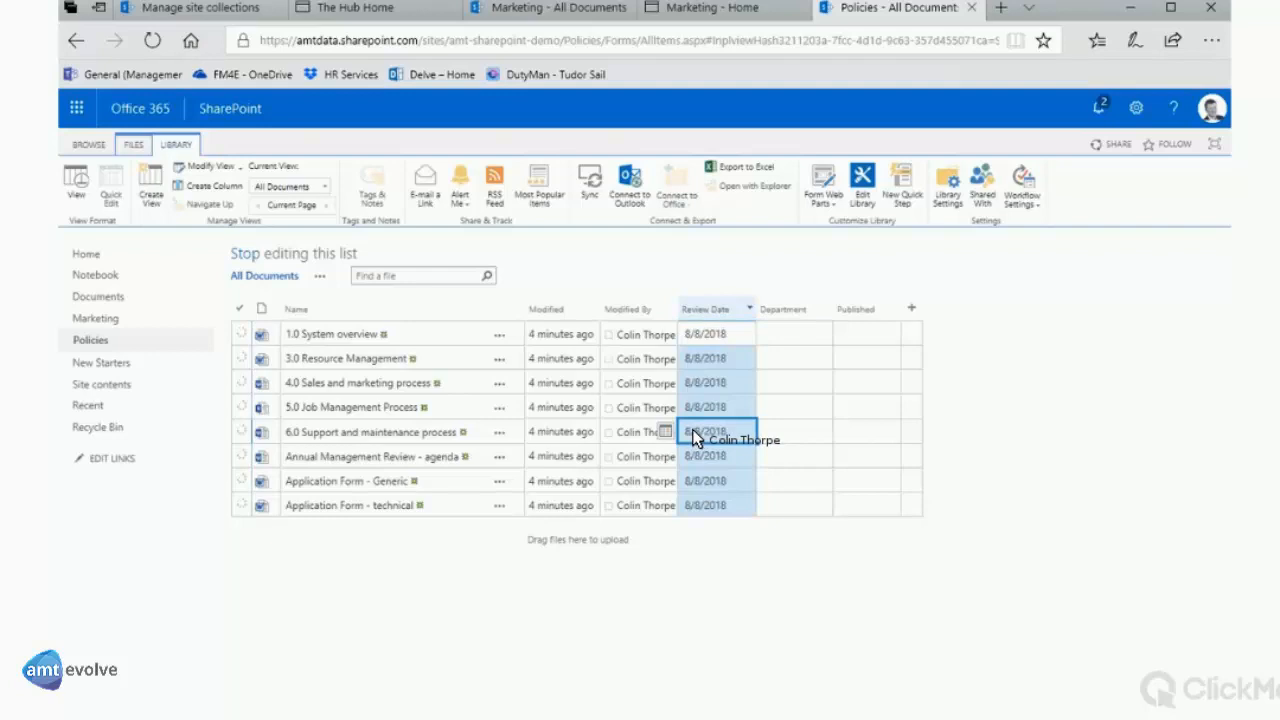
left_click(692, 432)
key("Left")
key("Left")
key("Left")
key("Left")
key("Left")
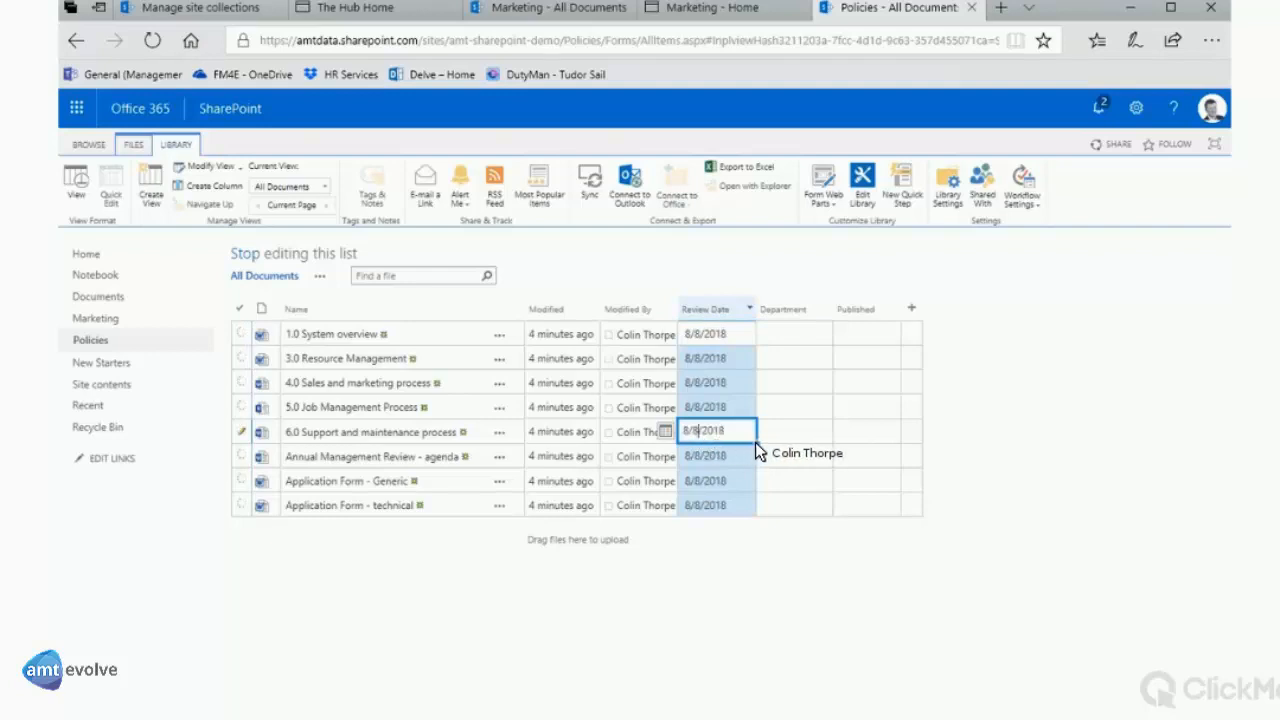
key("shift+Left")
key("shift+Left")
left_click(697, 432)
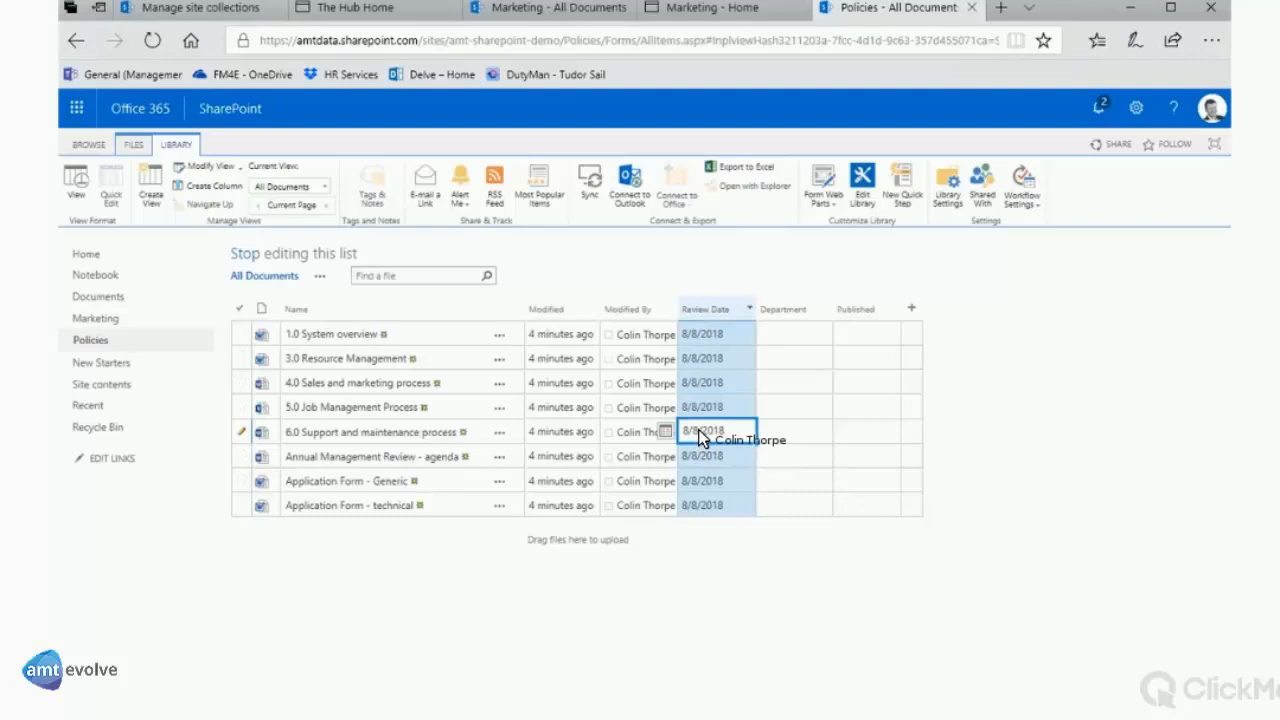
key("ctrl+shift+Down")
left_click(698, 430)
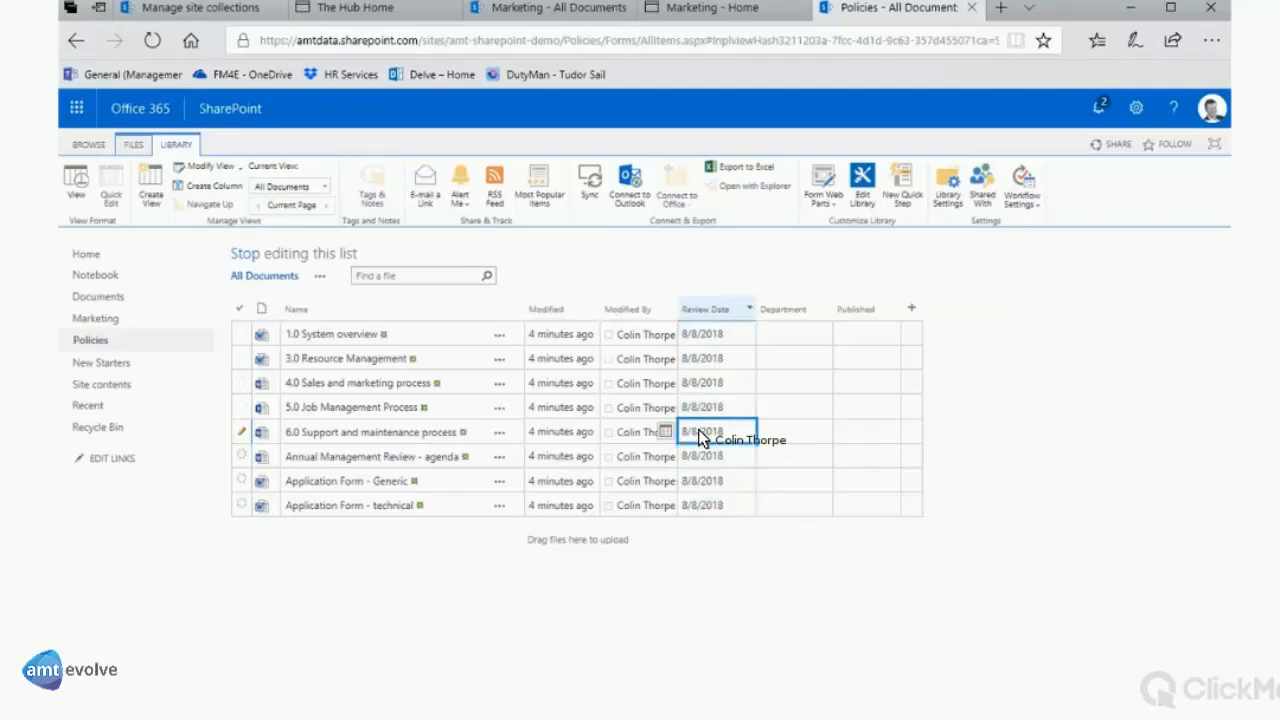
key("BackSpace")
type("10")
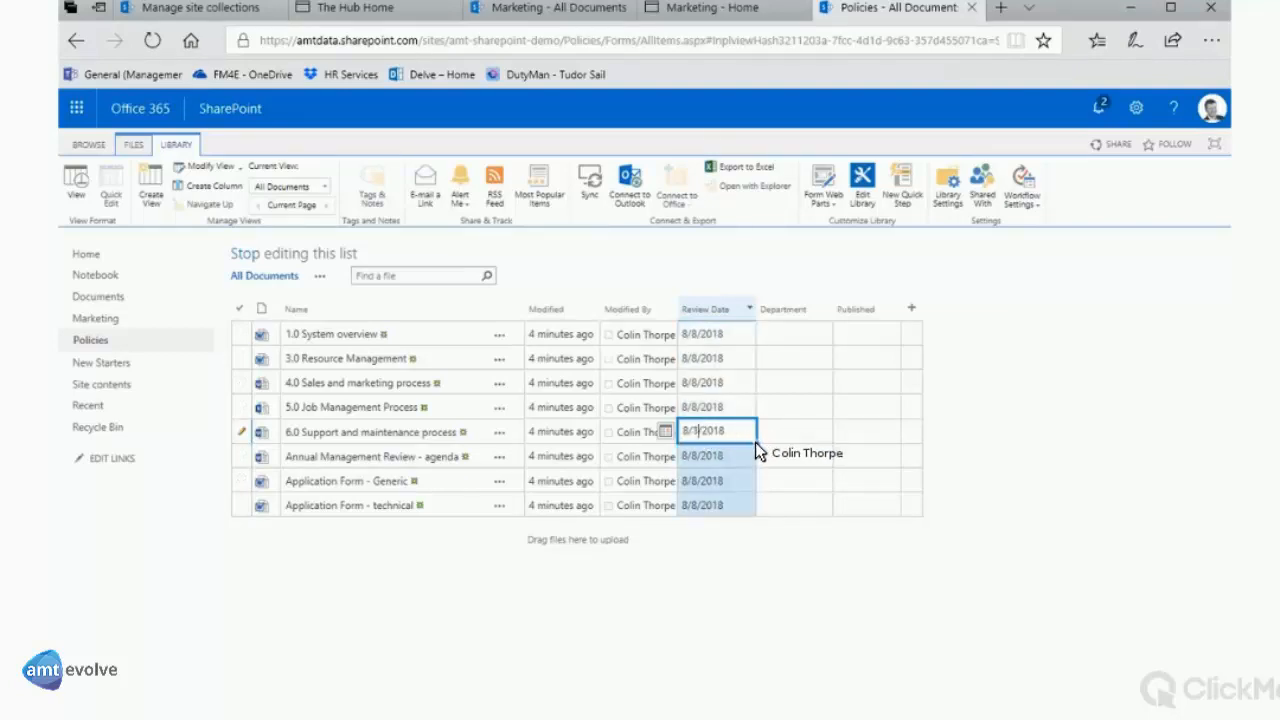
key("Return")
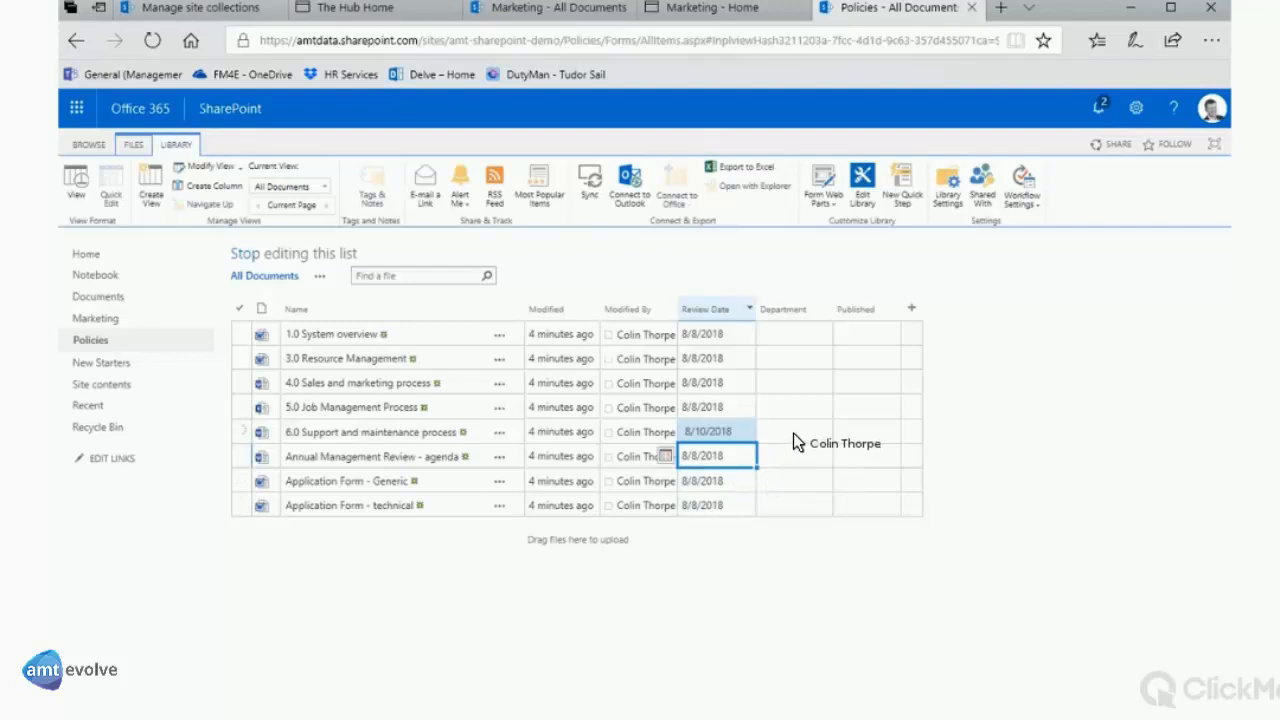
Fill the 8/10/2018 Review Date down to the Annual Management Review agenda and both Application Form documents
key("Up")
key("shift+Down")
key("shift+Down")
key("shift+Down")
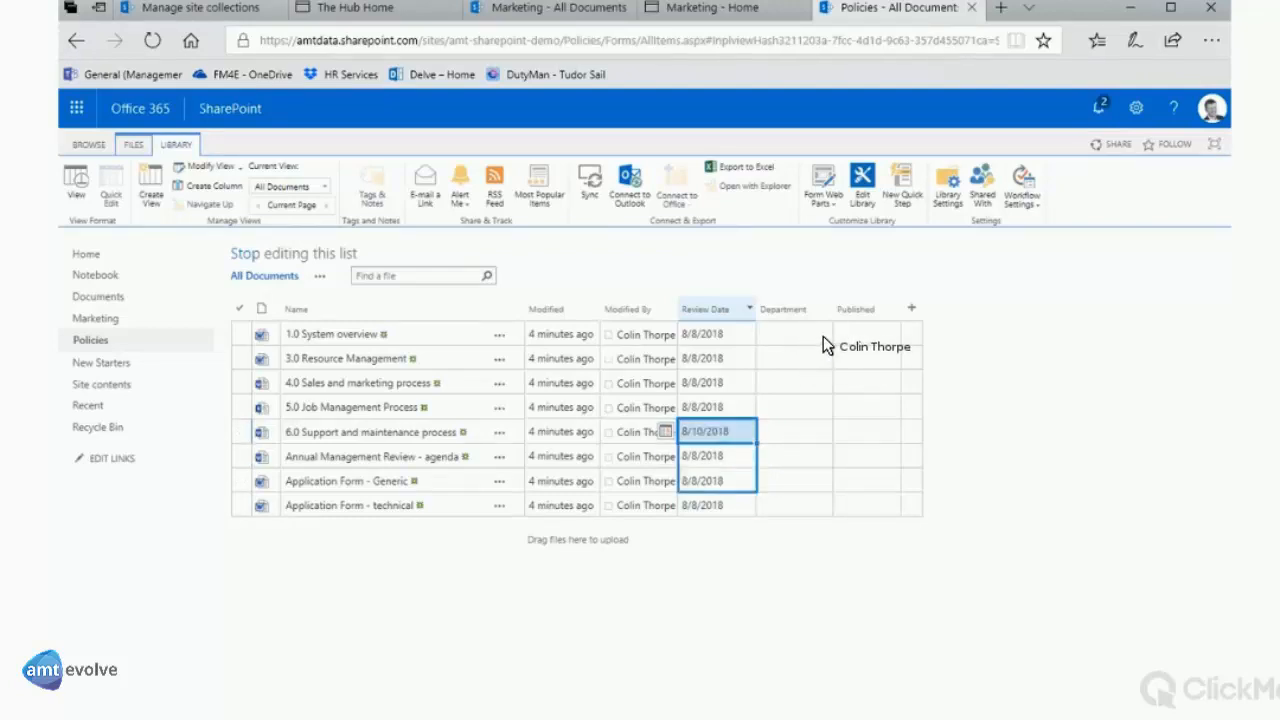
key("ctrl+d")
Set the Department of 1.0 System overview to Finance
key("Right")
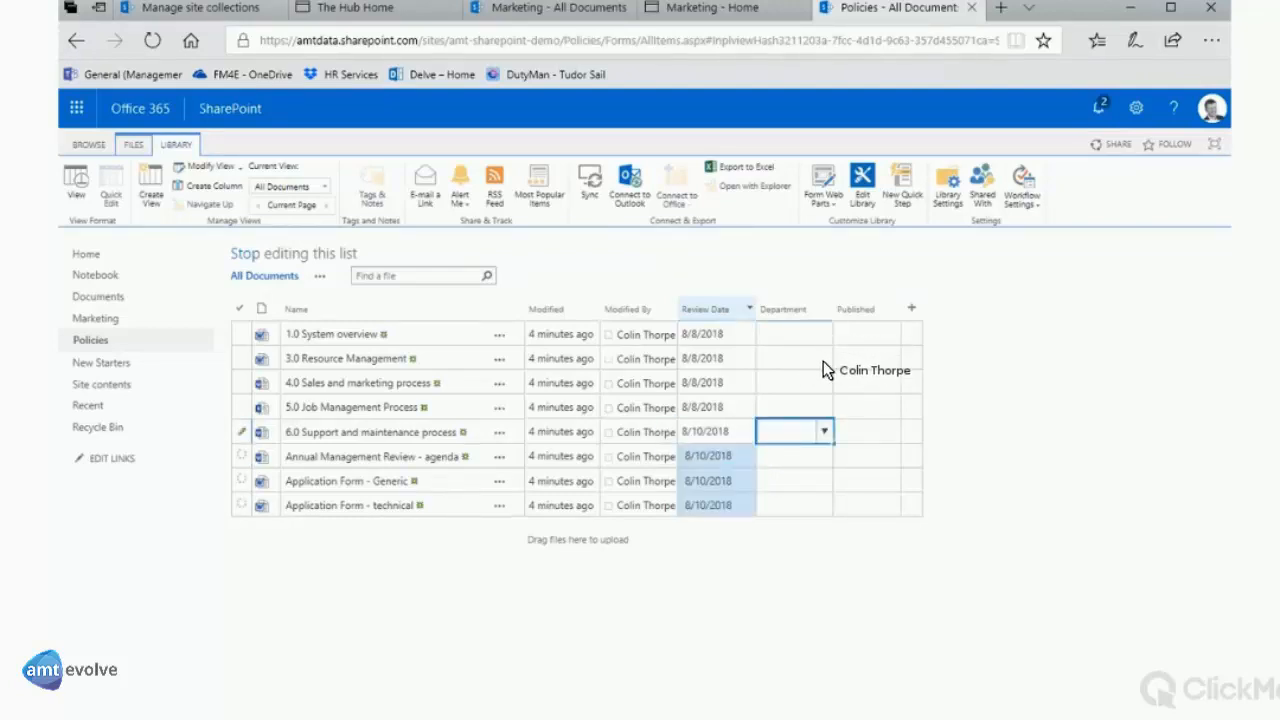
key("Up")
key("Up")
key("Up")
key("Up")
key("alt+Down")
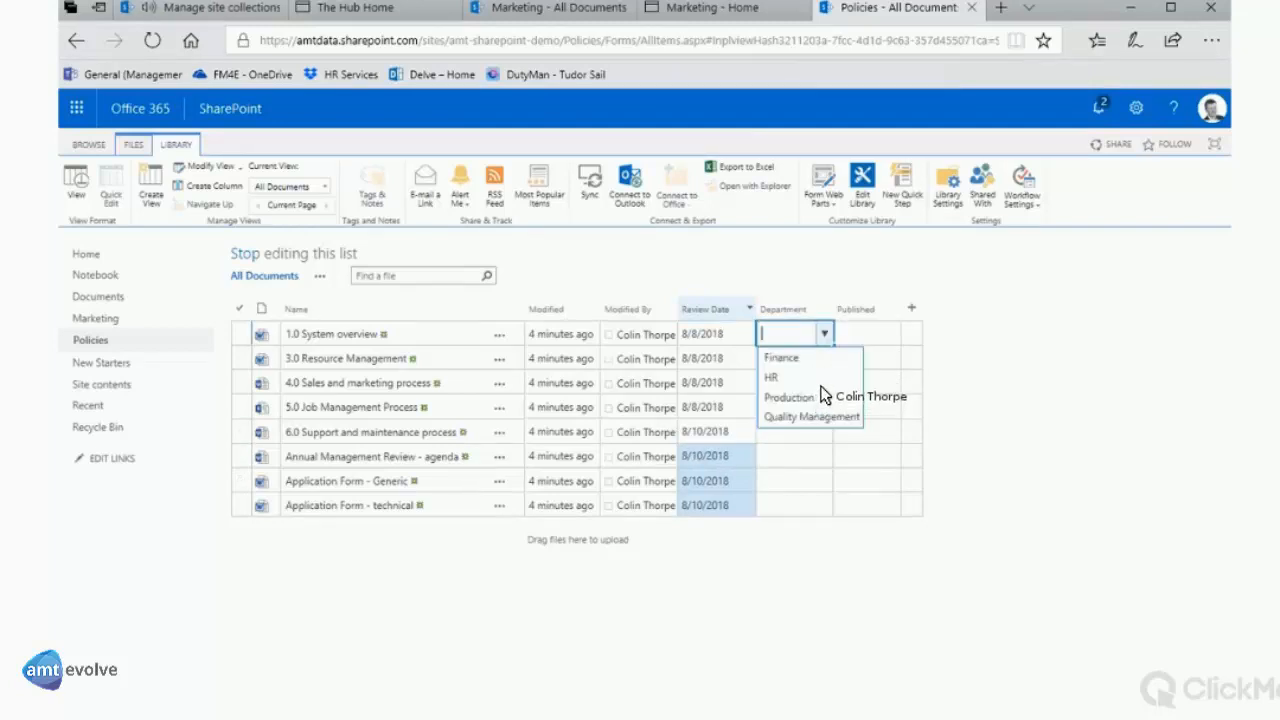
key("Down")
key("Return")
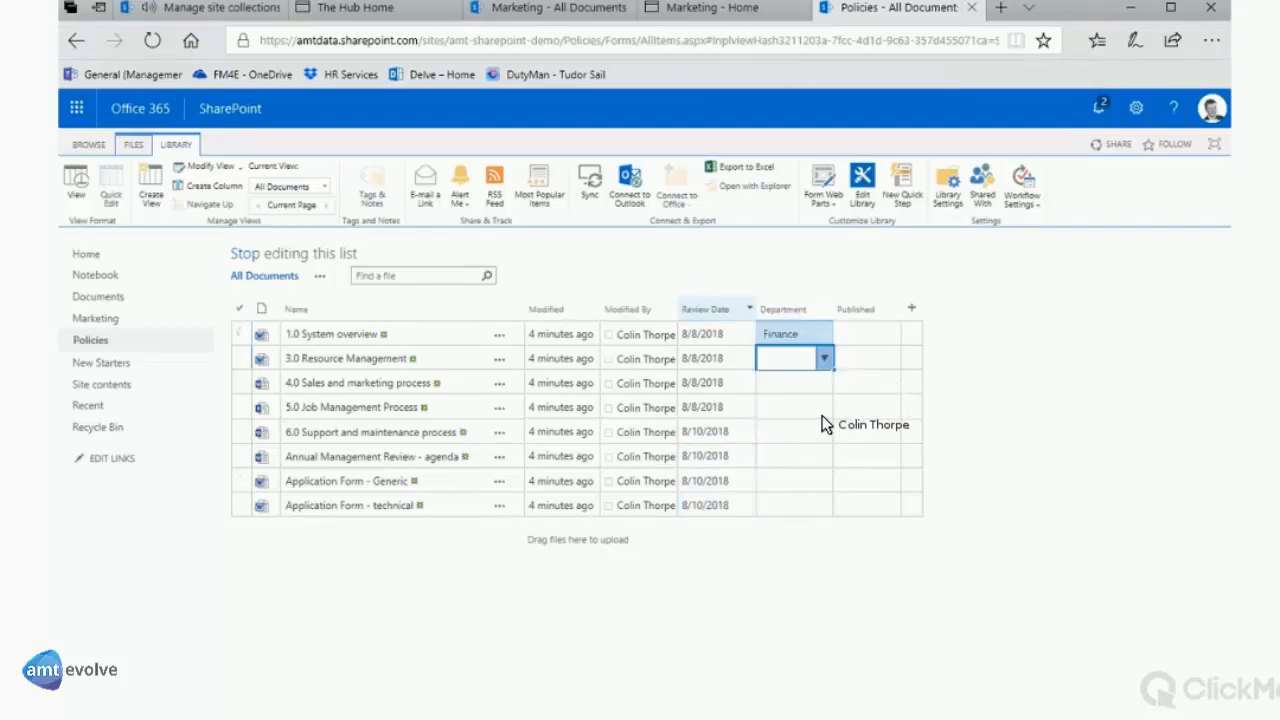
Set the Department of 3.0 Resource Management to HR and of 4.0 Sales and marketing process to Production
left_click(824, 358)
left_click(812, 398)
key("Down")
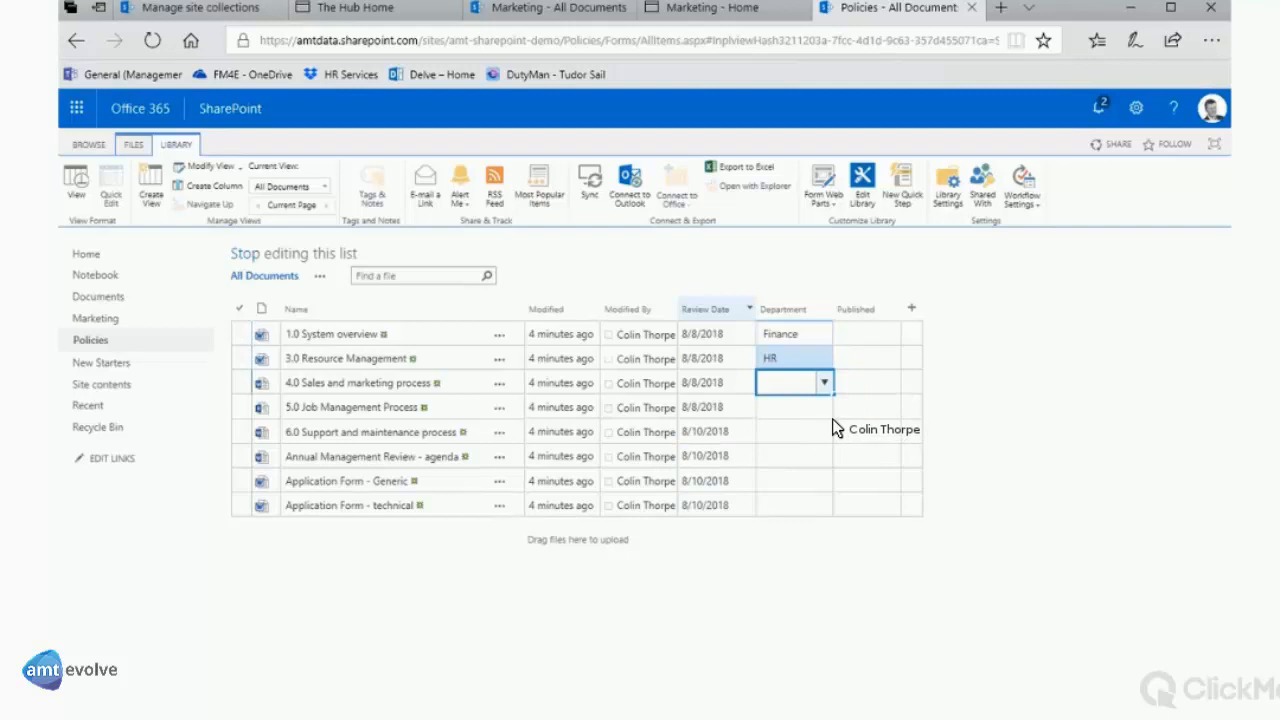
key("alt+Down")
left_click(834, 442)
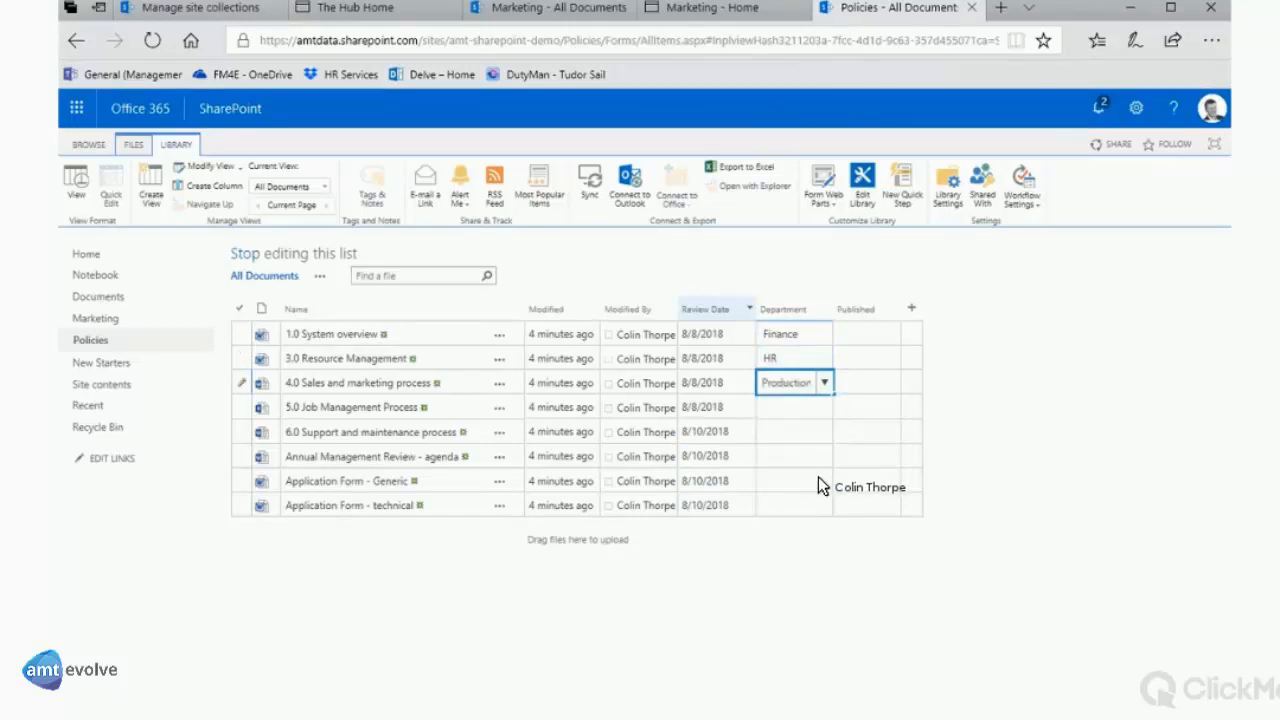
Set the Department of 5.0 Job Management Process to Finance and fill it down through Annual Management Review - agenda
key("Down")
key("alt+Down")
key("Return")
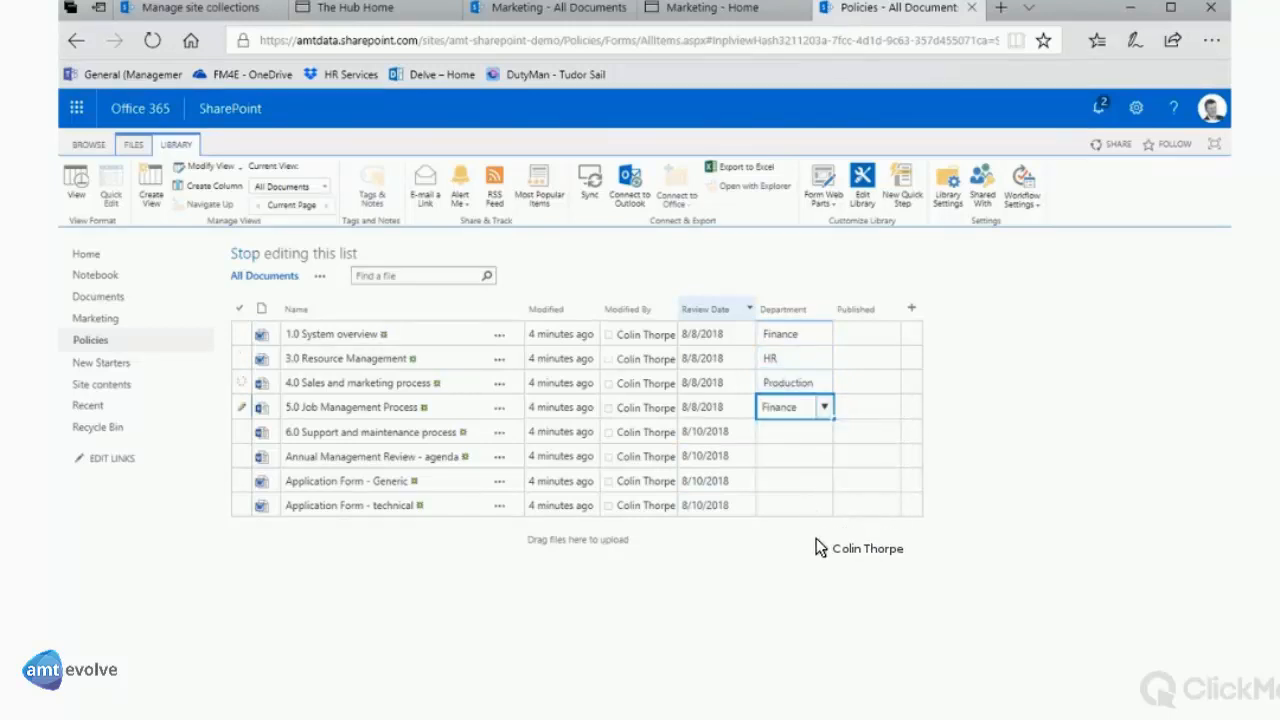
left_click_drag(834, 419, 832, 458)
left_click(804, 481)
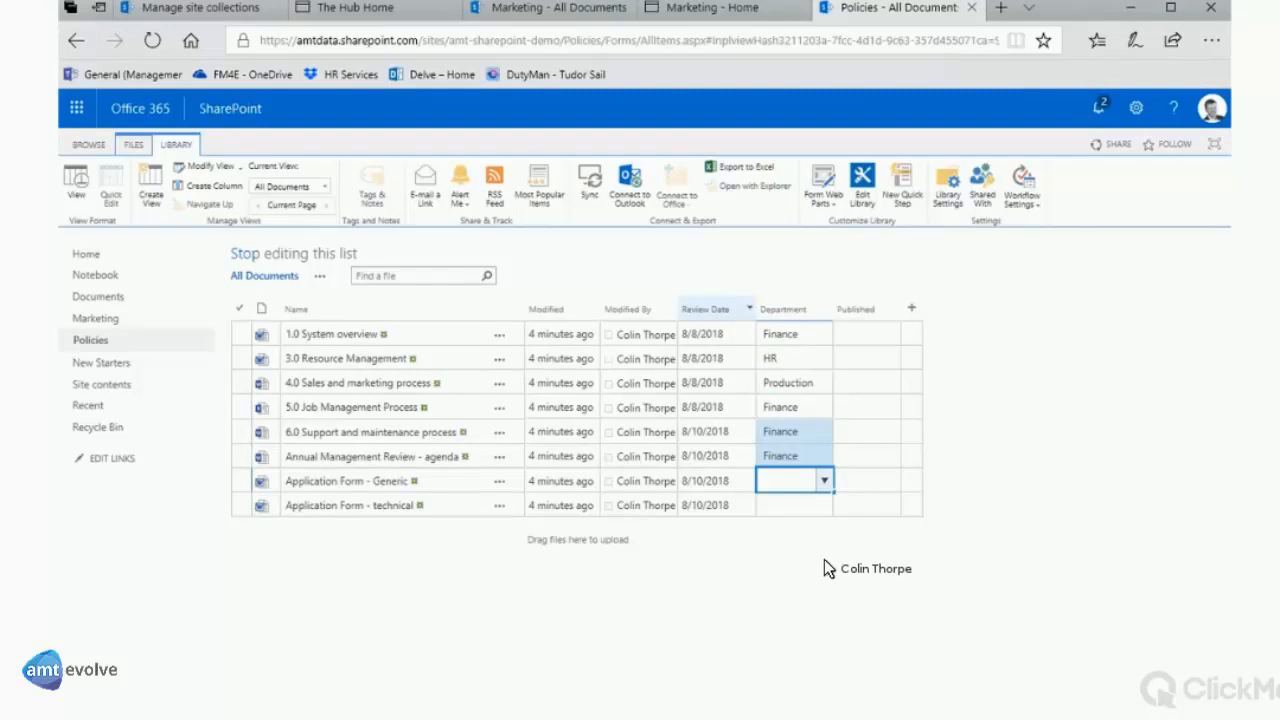
Set the Department of Application Form - Generic to Quality Management and of Application Form - technical to Production
left_click(824, 481)
left_click(827, 562)
key("Down")
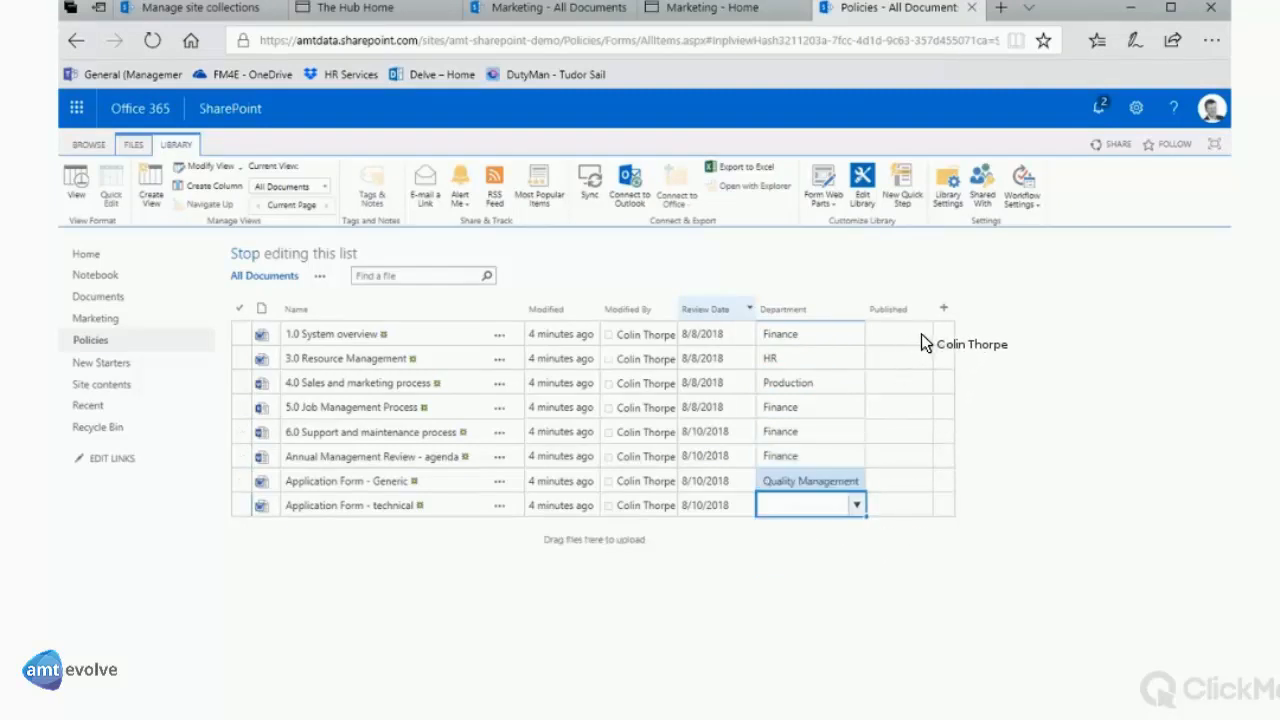
key("alt+Down")
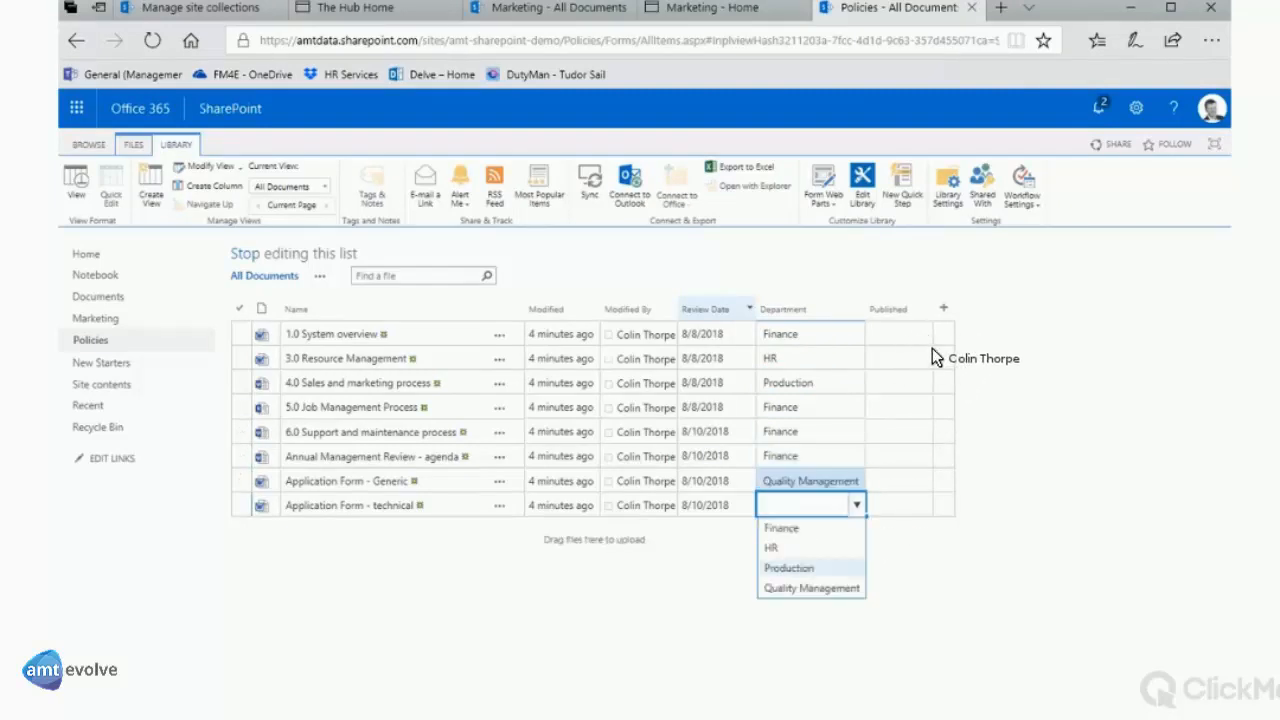
key("Return")
Set Published to Yes for 1.0 System overview and fill it down through 6.0 Support and maintenance process
left_click(925, 336)
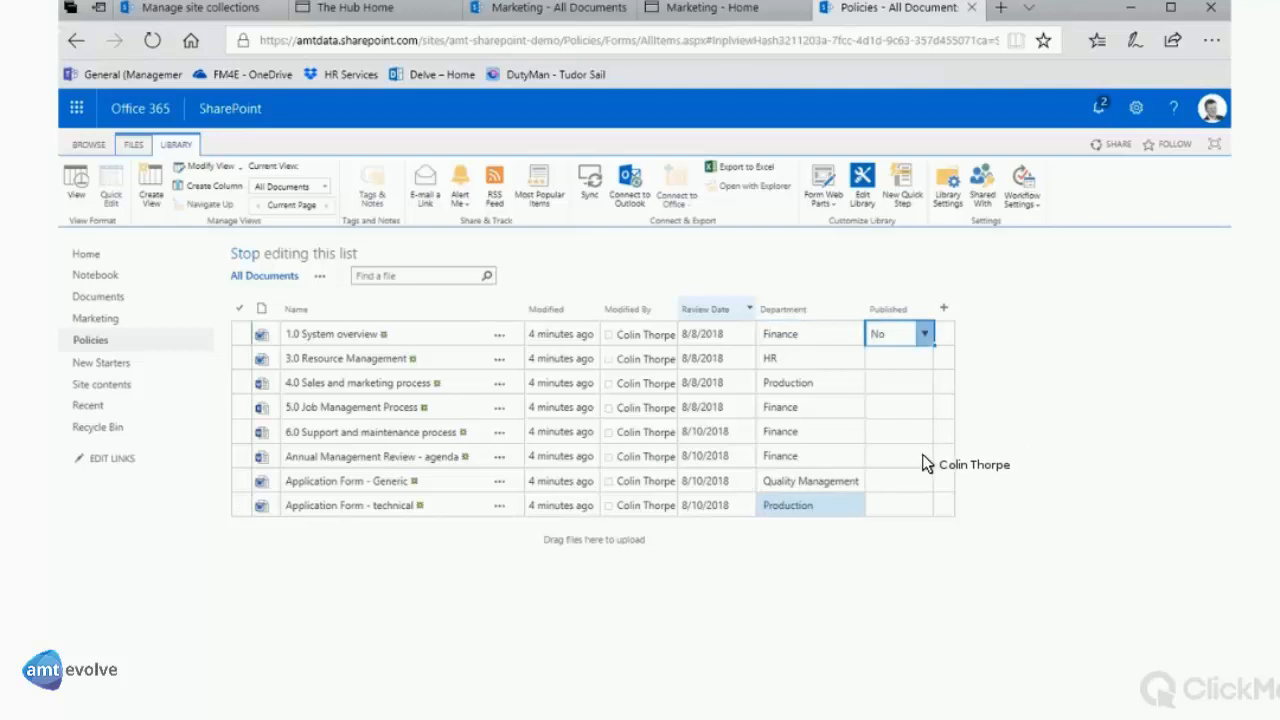
key("alt+Down")
key("Down")
key("Return")
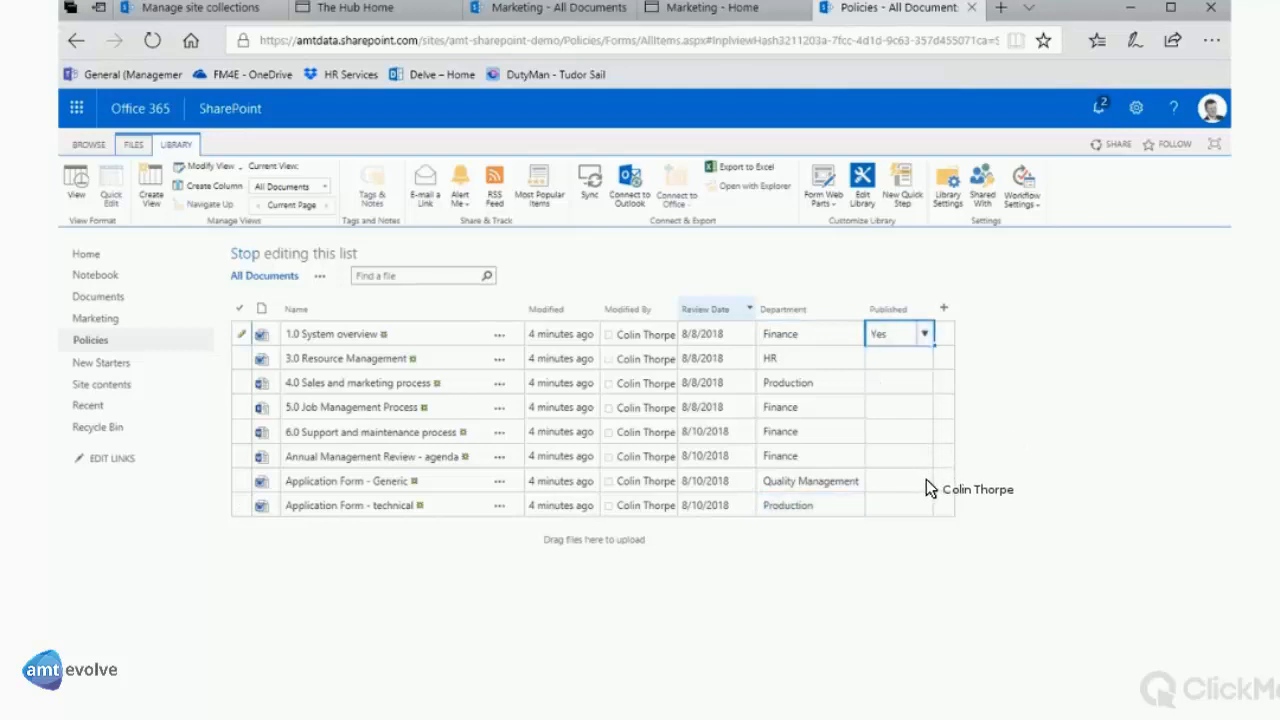
left_click_drag(935, 345, 926, 434)
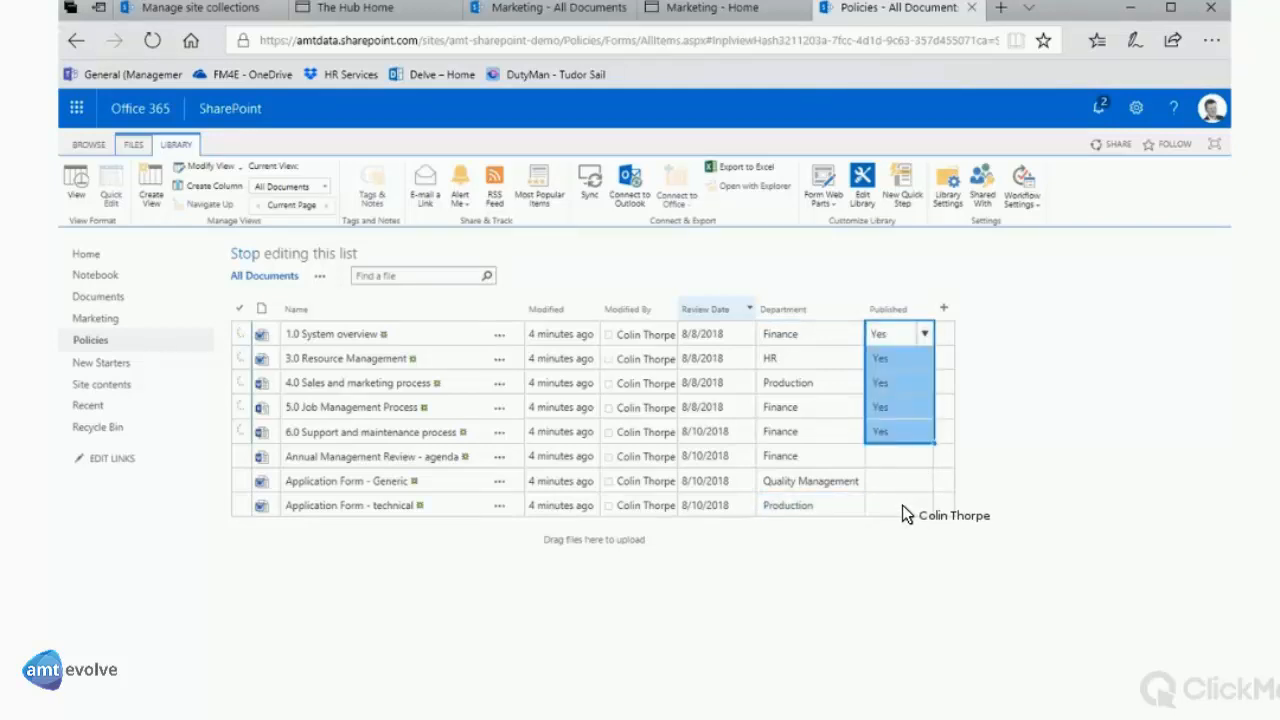
Set Published to No for Annual Management Review - agenda and Application Form - Generic, Yes for Application Form - technical, and end list editing
left_click(900, 456)
left_click(925, 456)
left_click(897, 481)
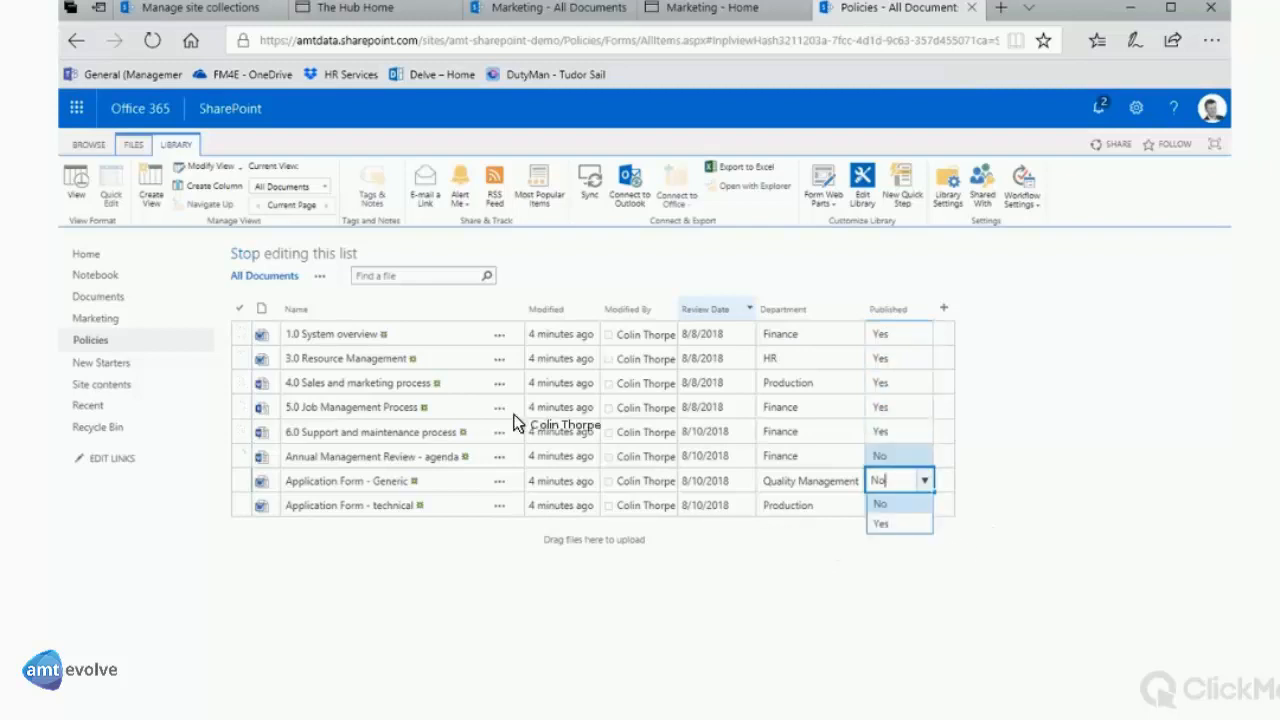
left_click(240, 256)
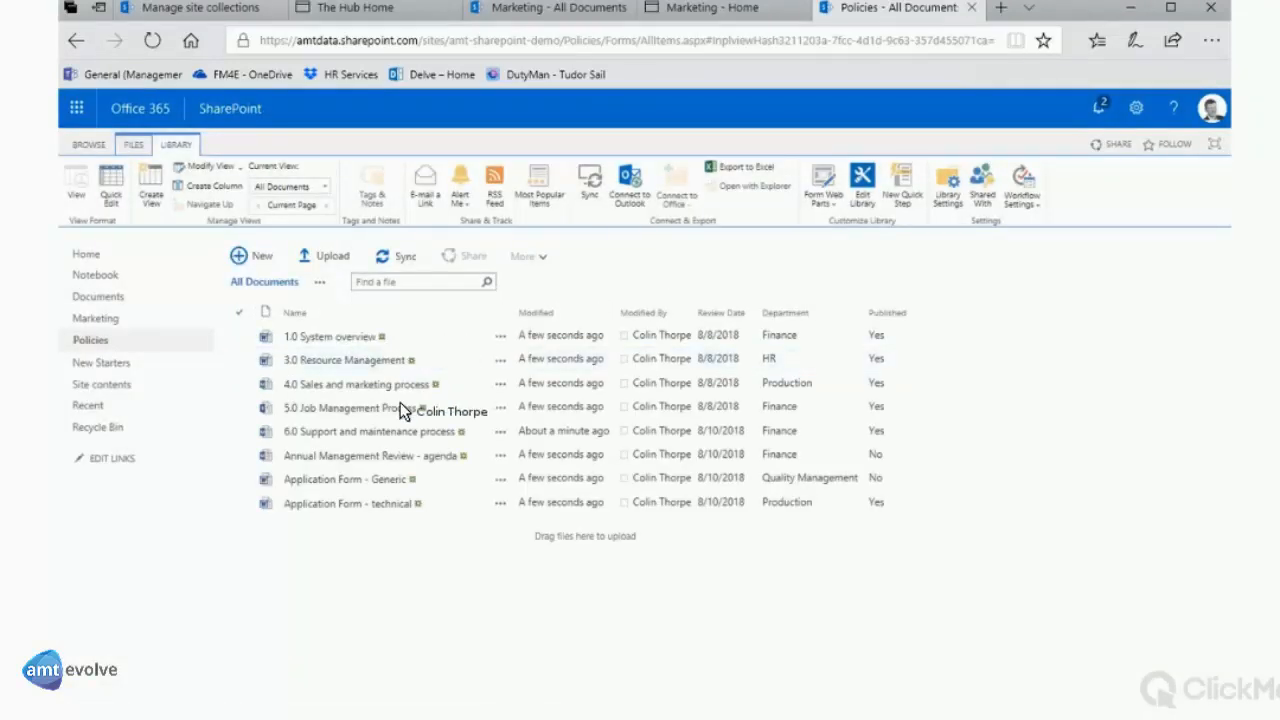
Sort the Policies documents by Department, and re-sort them by Review Date in ascending order
left_click(787, 312)
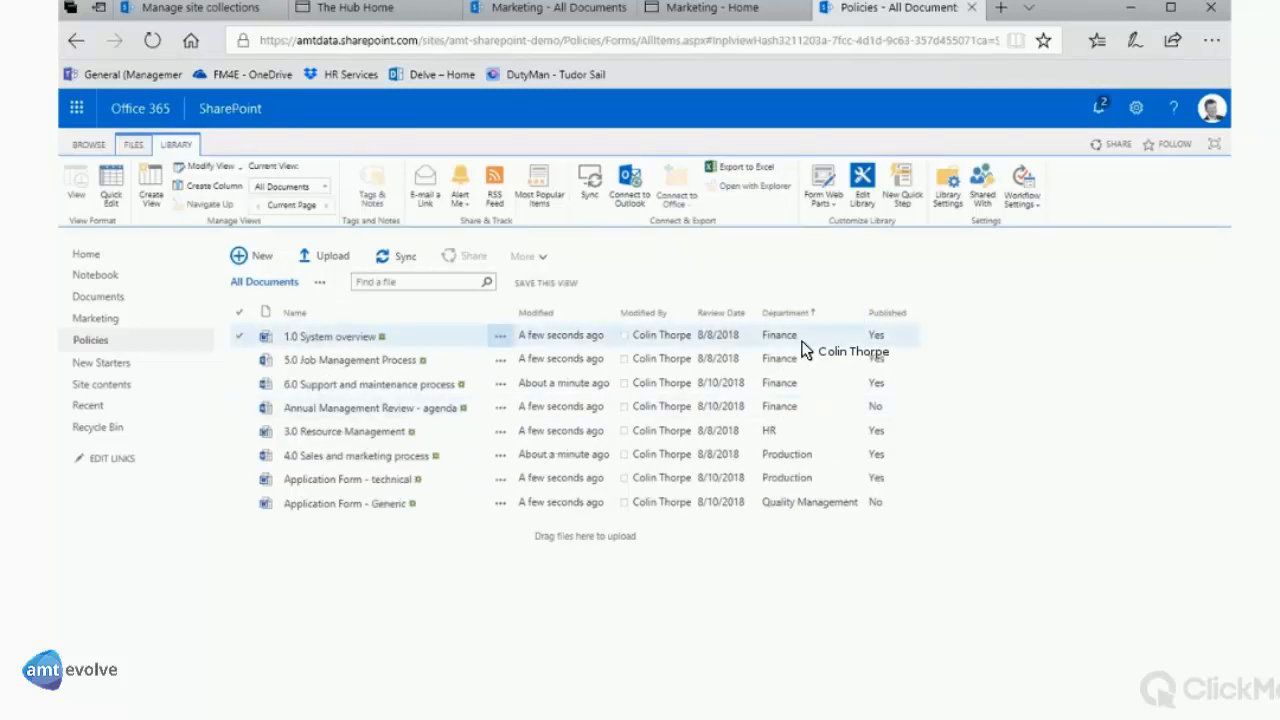
left_click(872, 407)
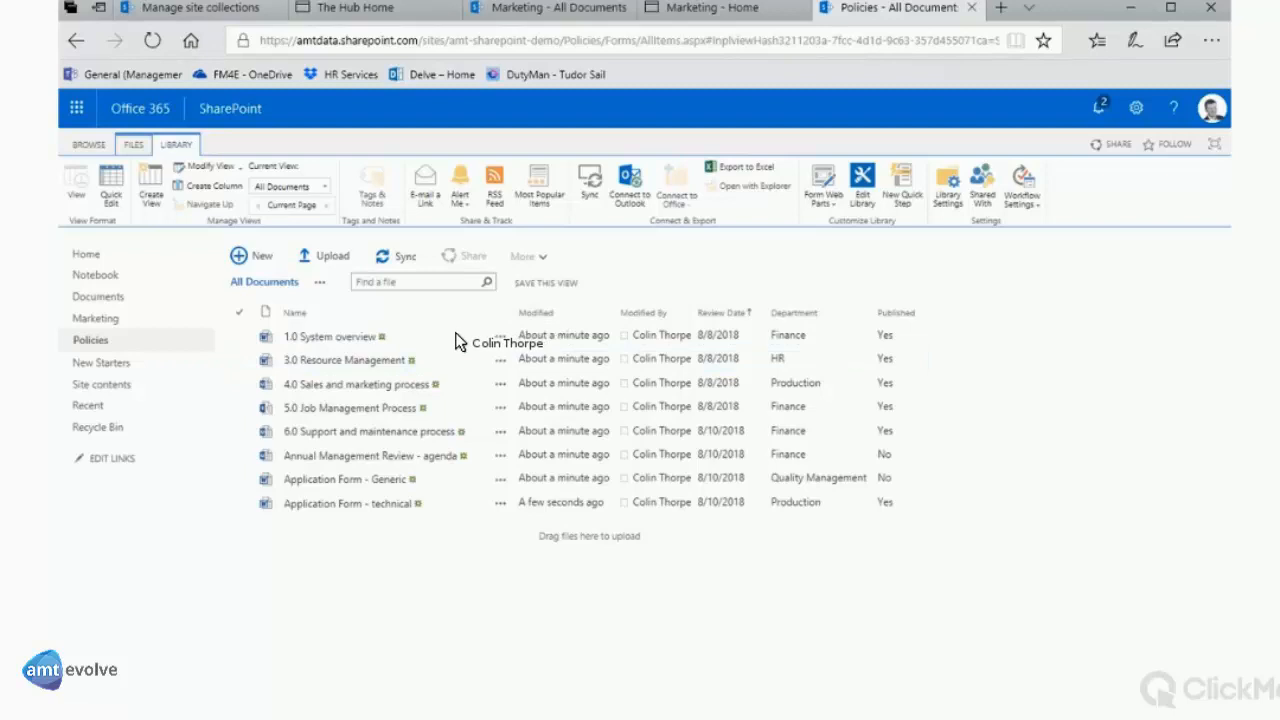
left_click(772, 334)
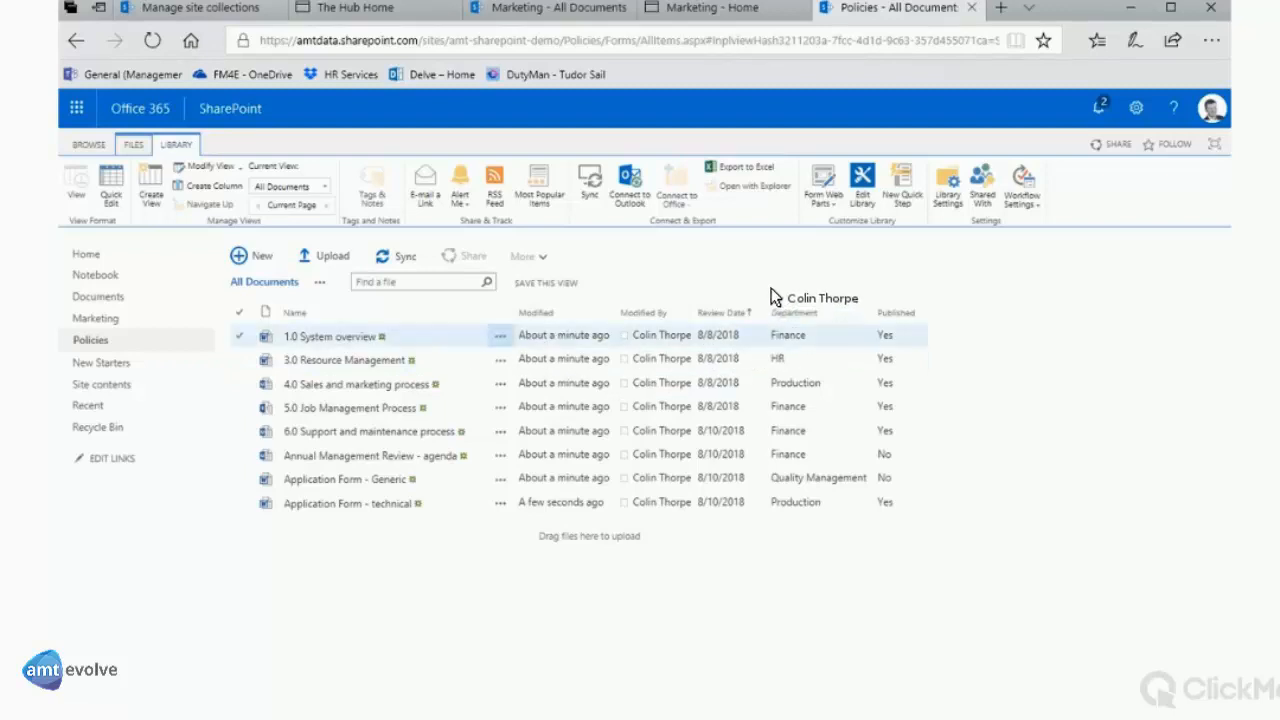
Create a new public view of the Policies library named Finance Policies
left_click(772, 335)
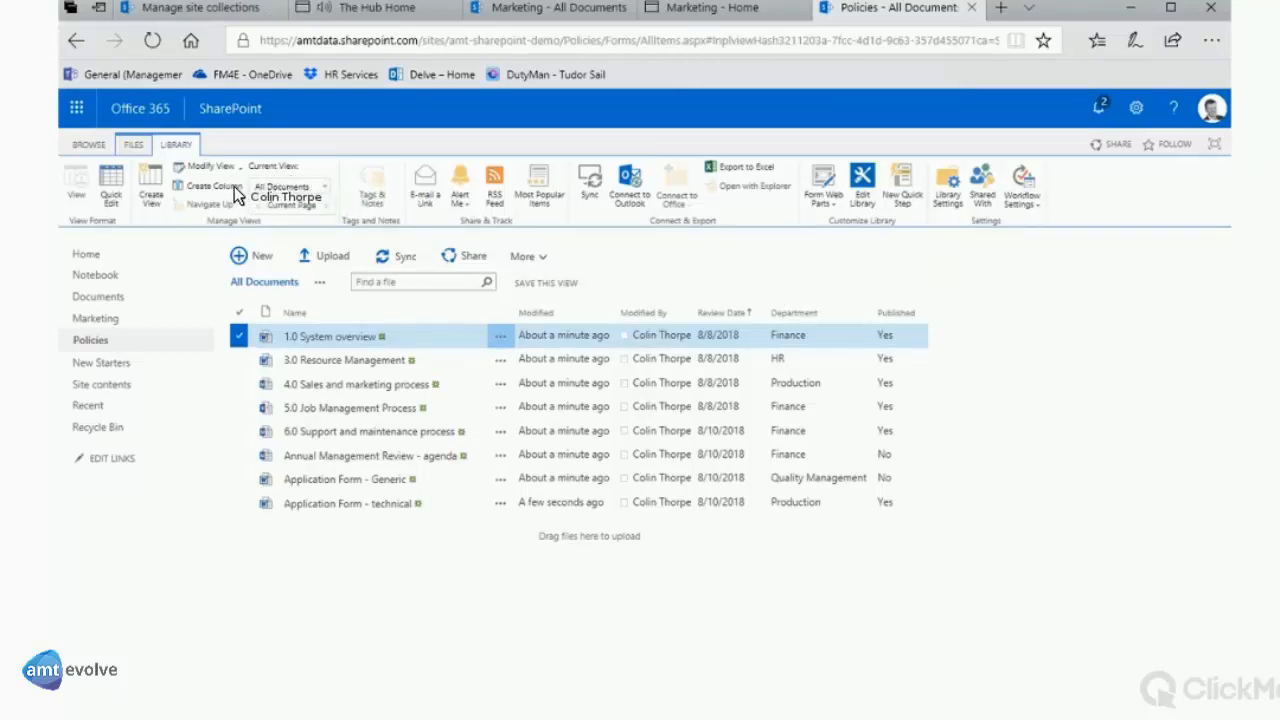
left_click(146, 184)
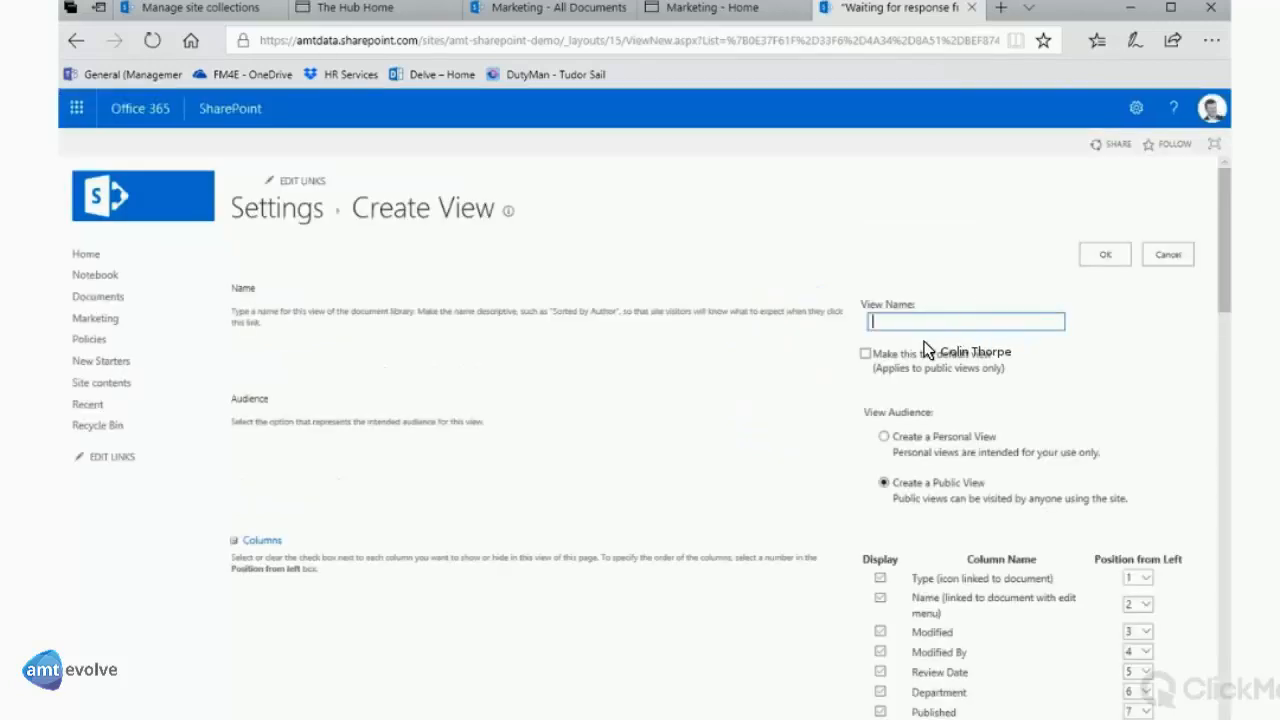
type("Finance Document")
key("BackSpace")
key("BackSpace")
key("BackSpace")
key("BackSpace")
key("BackSpace")
key("BackSpace")
key("BackSpace")
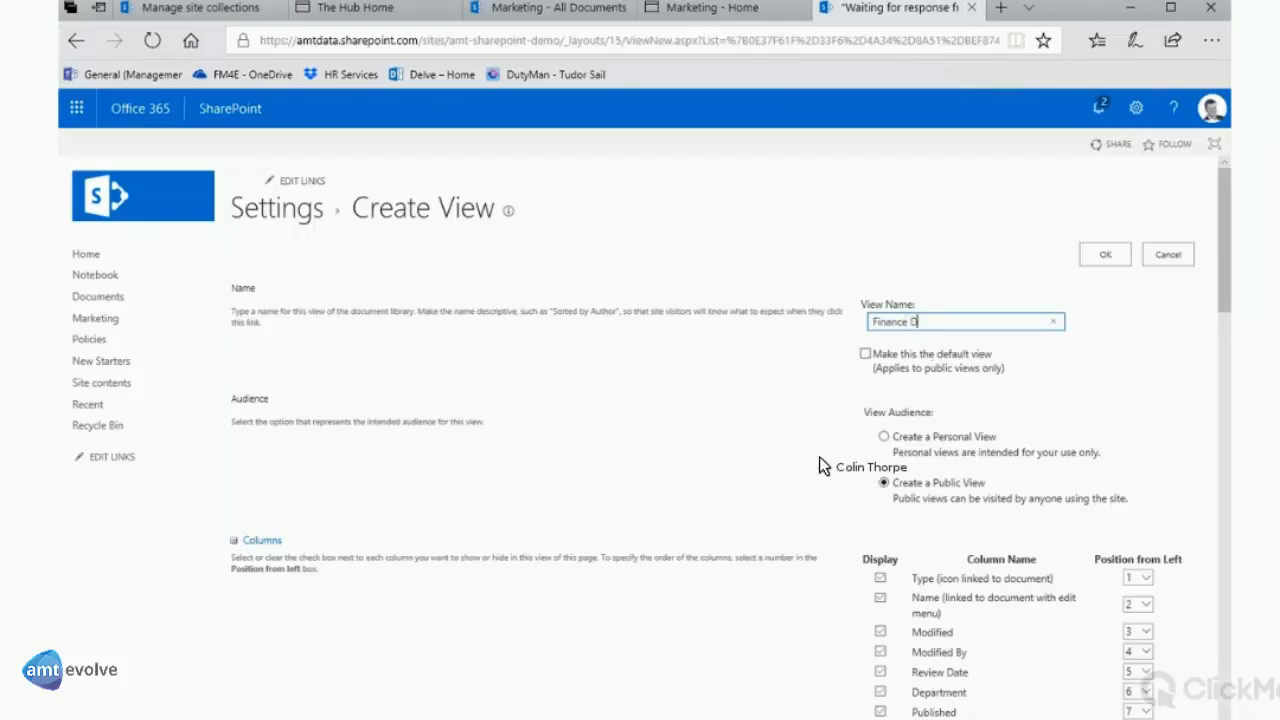
key("BackSpace")
type("Policies")
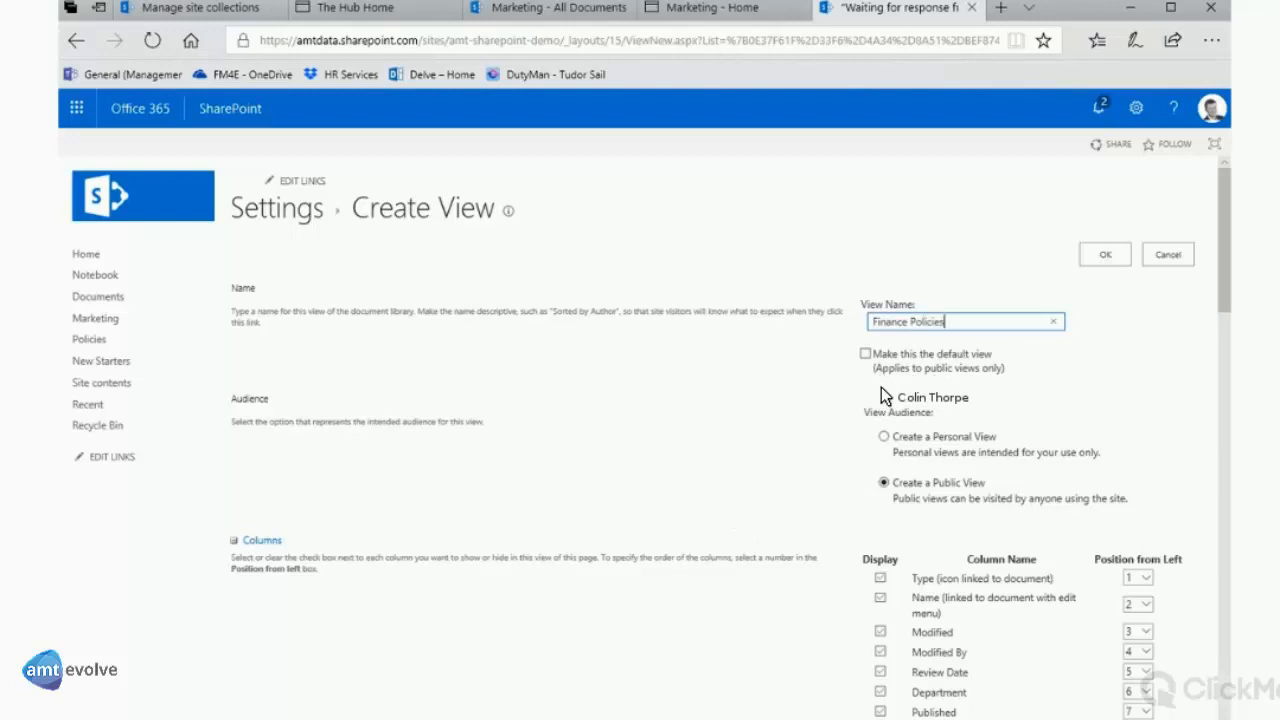
Keep Modified displayed and move it to column position 11, and move Modified By to position 14
scroll(960, 373, "down", 3)
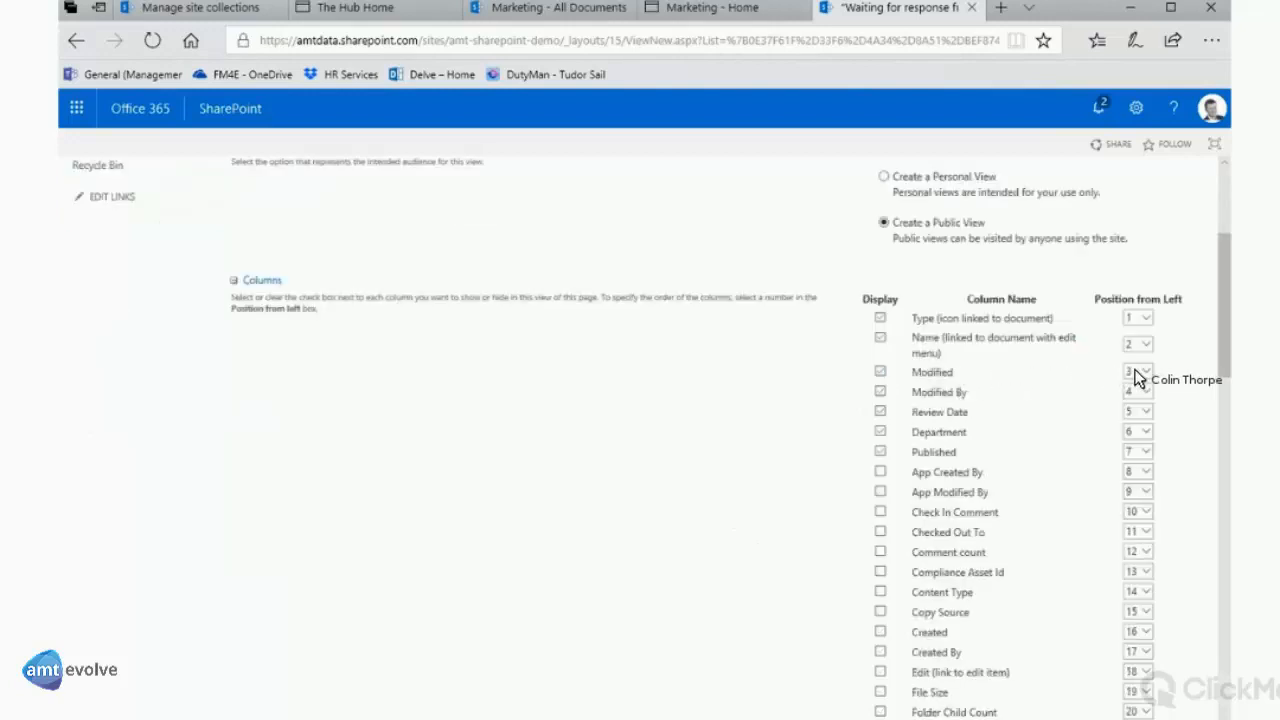
left_click(880, 371)
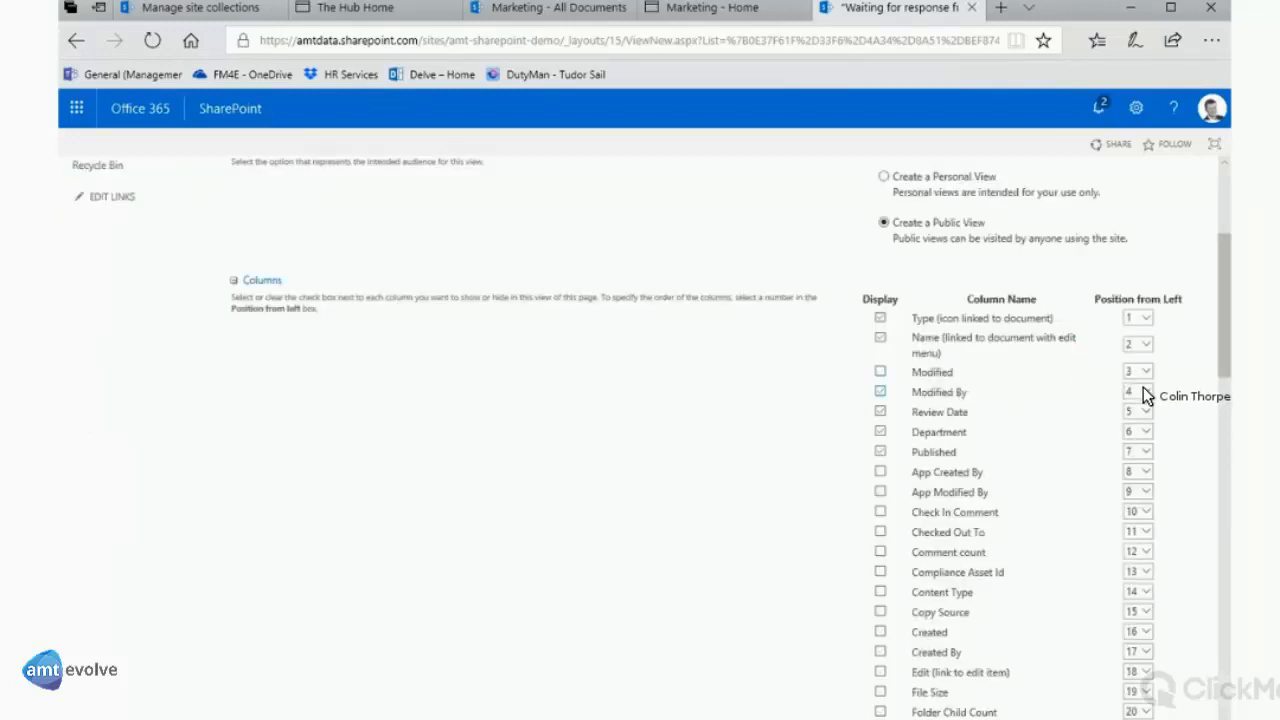
left_click(880, 371)
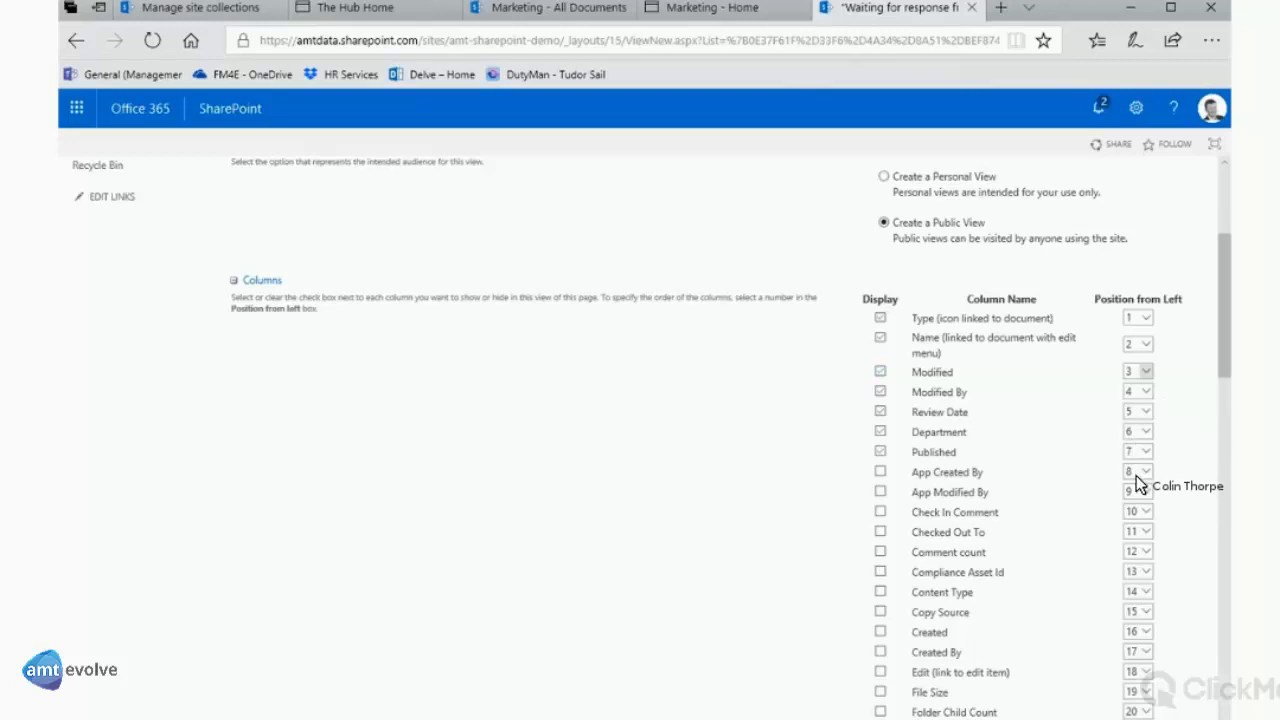
left_click(1145, 371)
left_click(1131, 445)
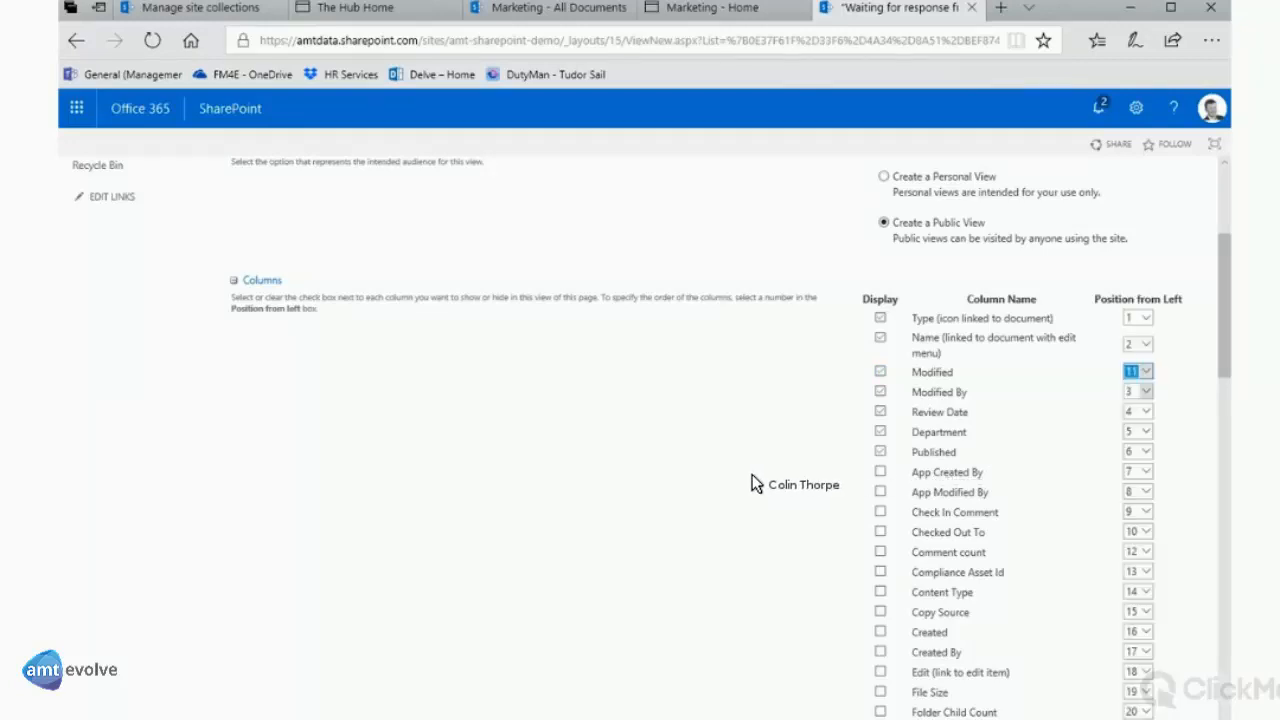
left_click(1137, 391)
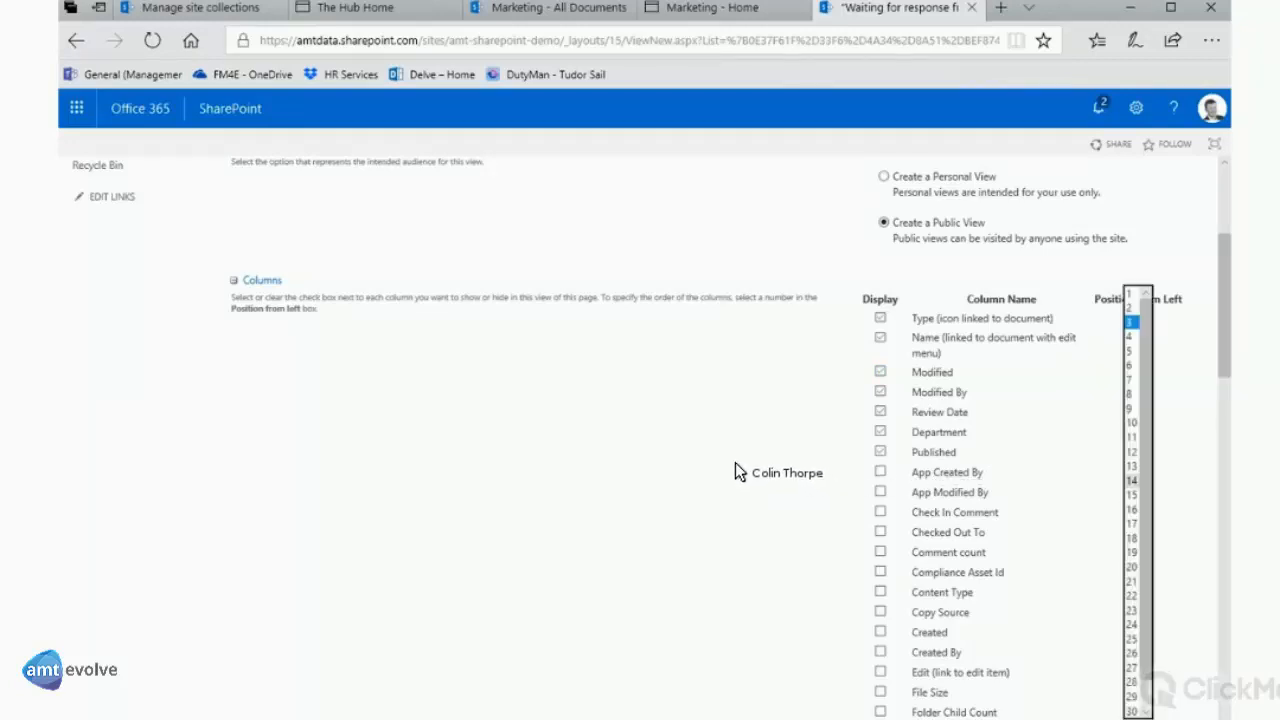
left_click(1131, 481)
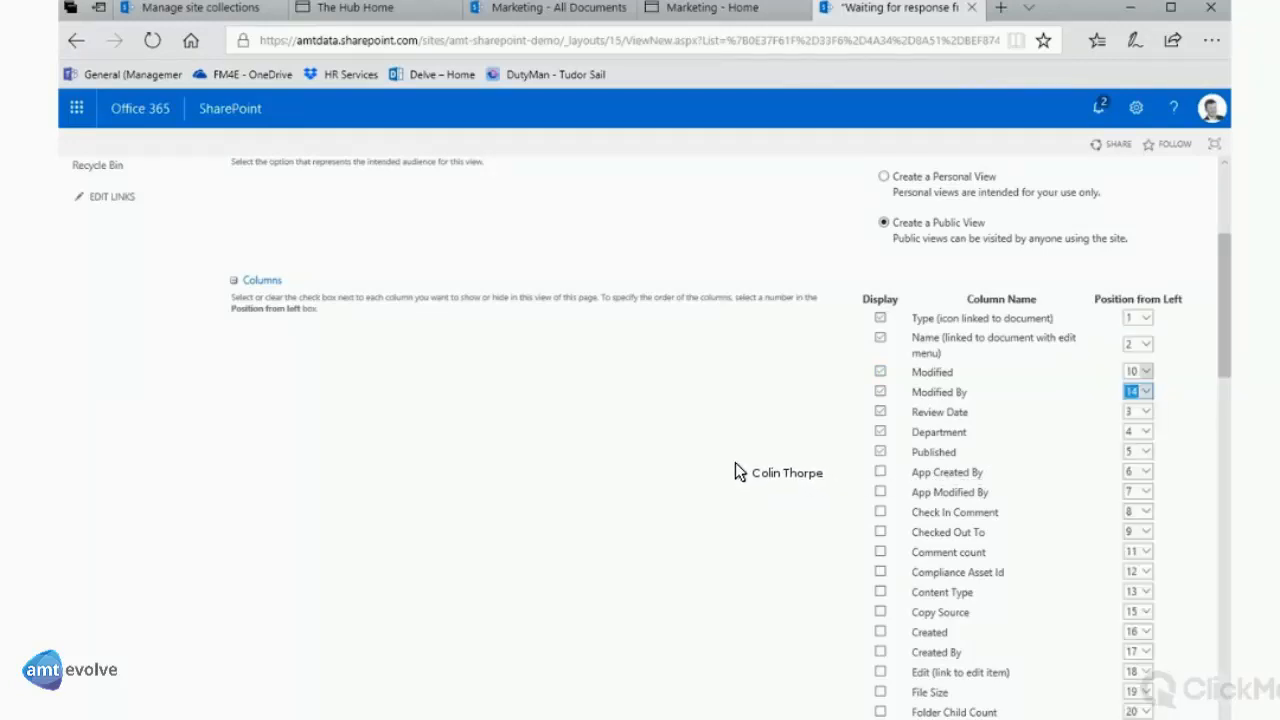
left_click(939, 328)
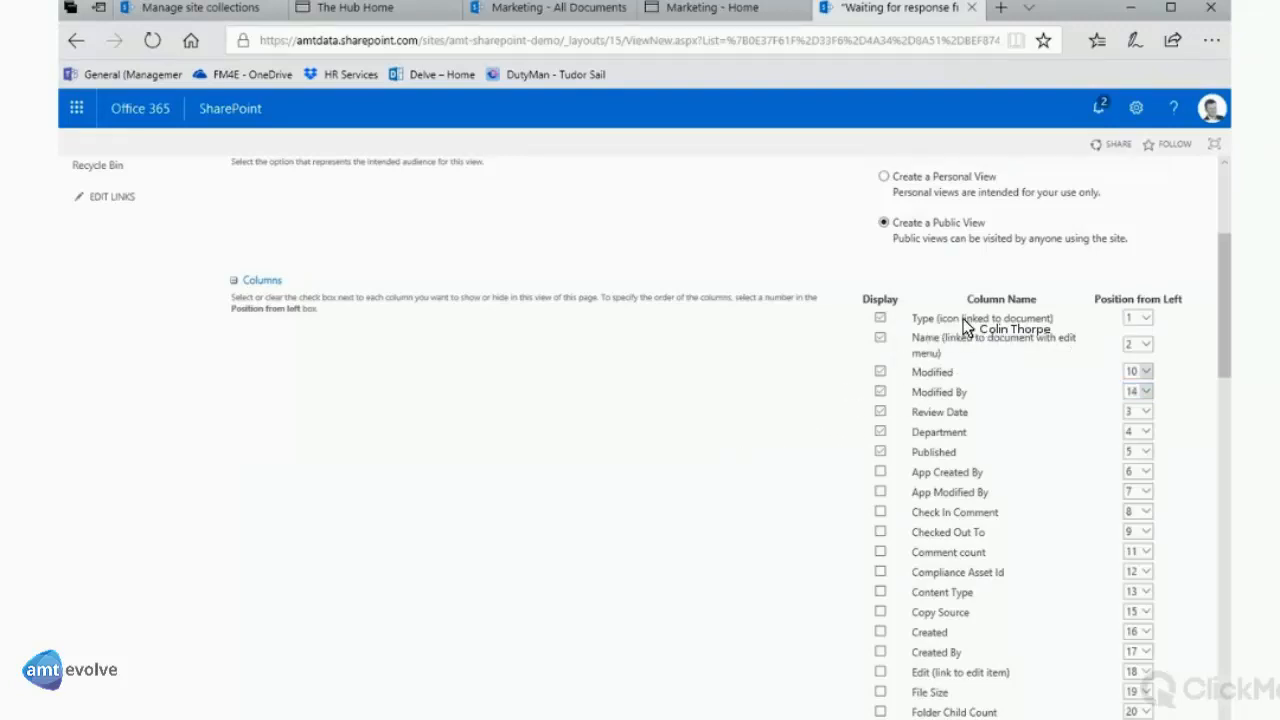
Filter the view to items whose Department is equal to Finance, and save the view
scroll(956, 323, "down", 1)
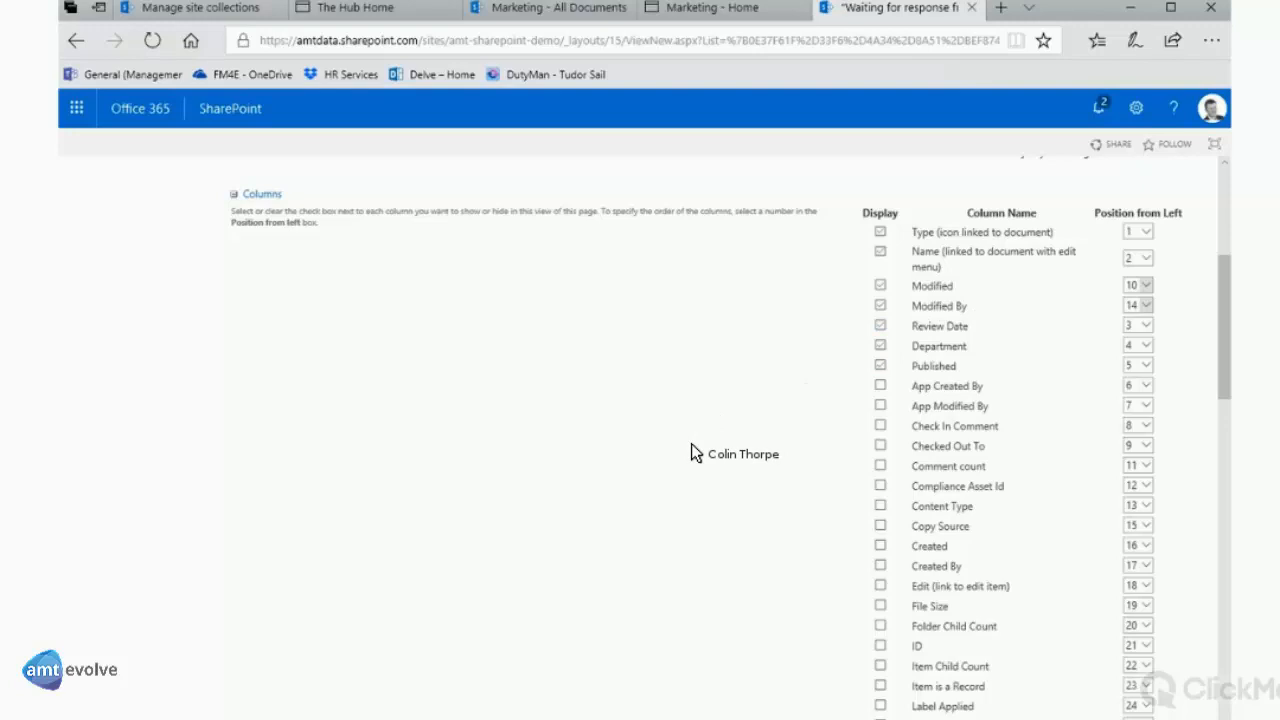
scroll(964, 625, "down", 3)
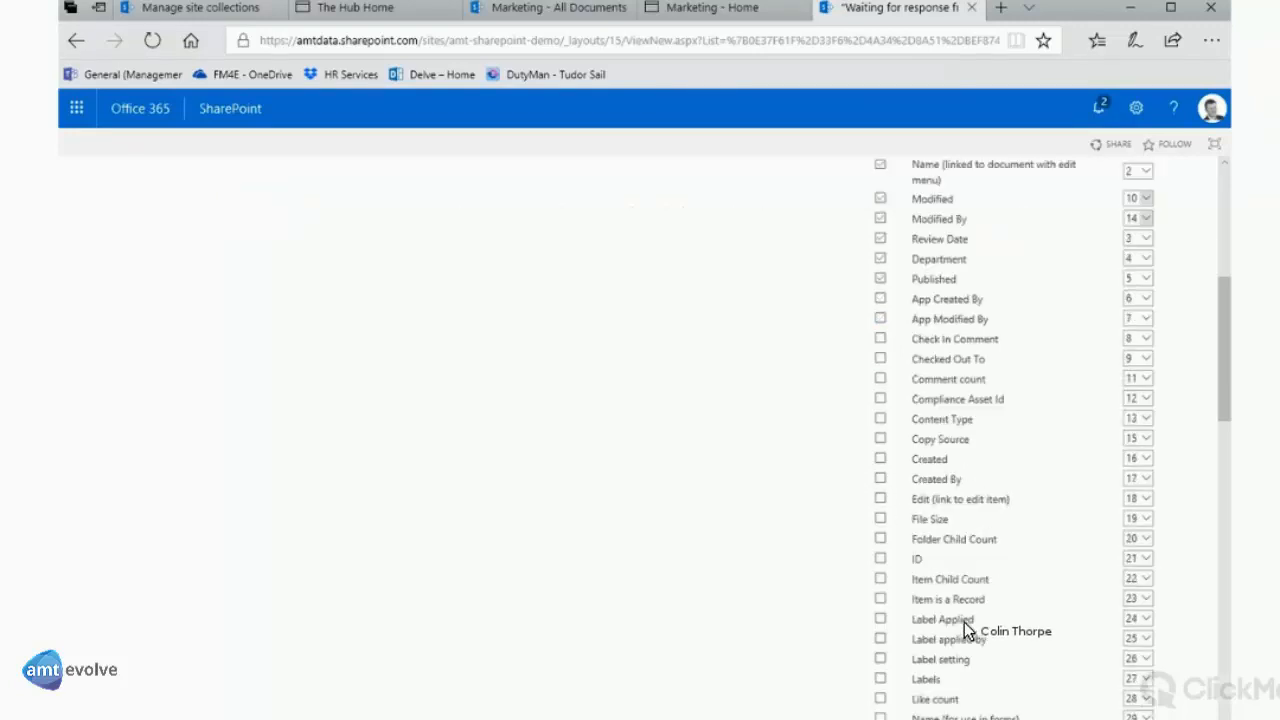
scroll(963, 544, "down", 5)
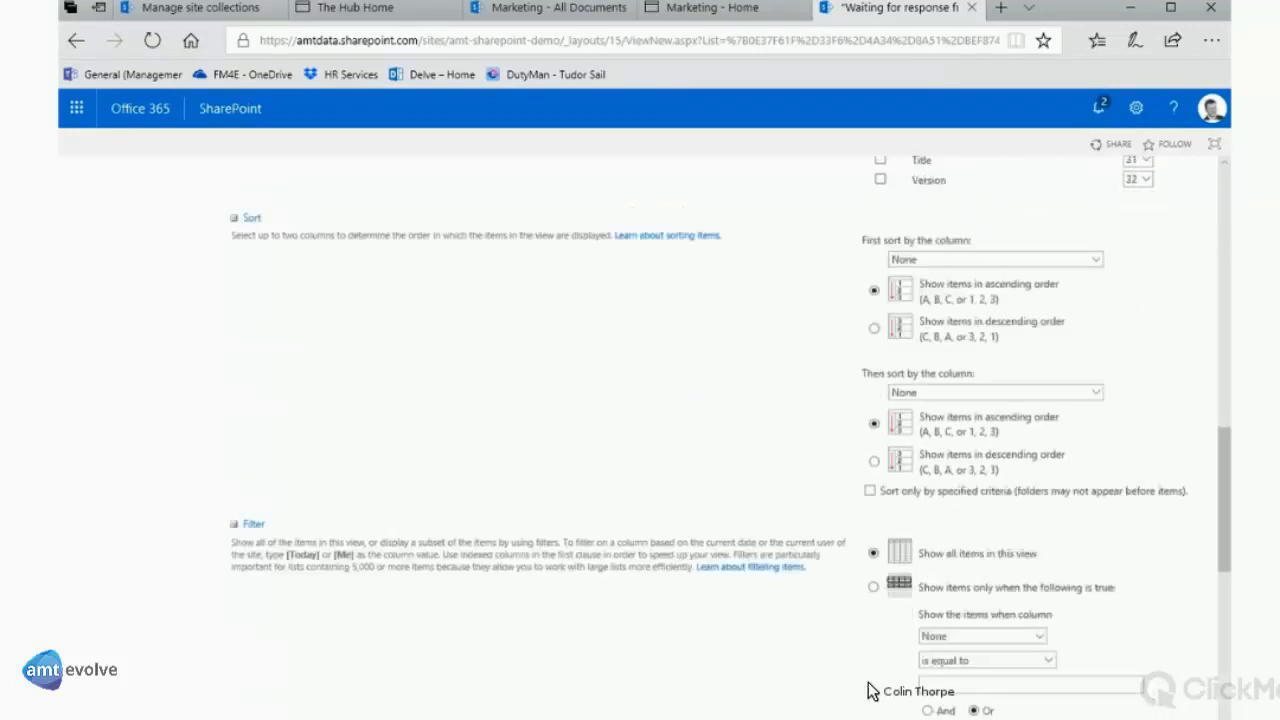
left_click(983, 629)
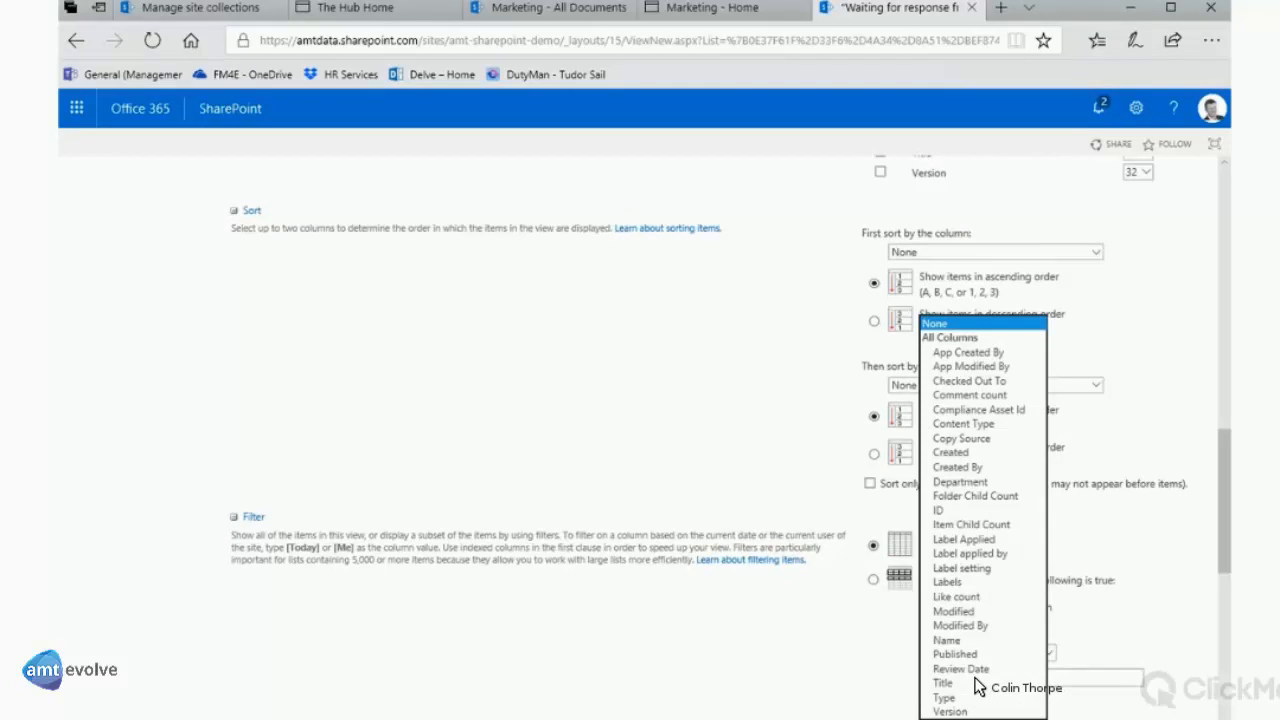
left_click(961, 482)
left_click(975, 678)
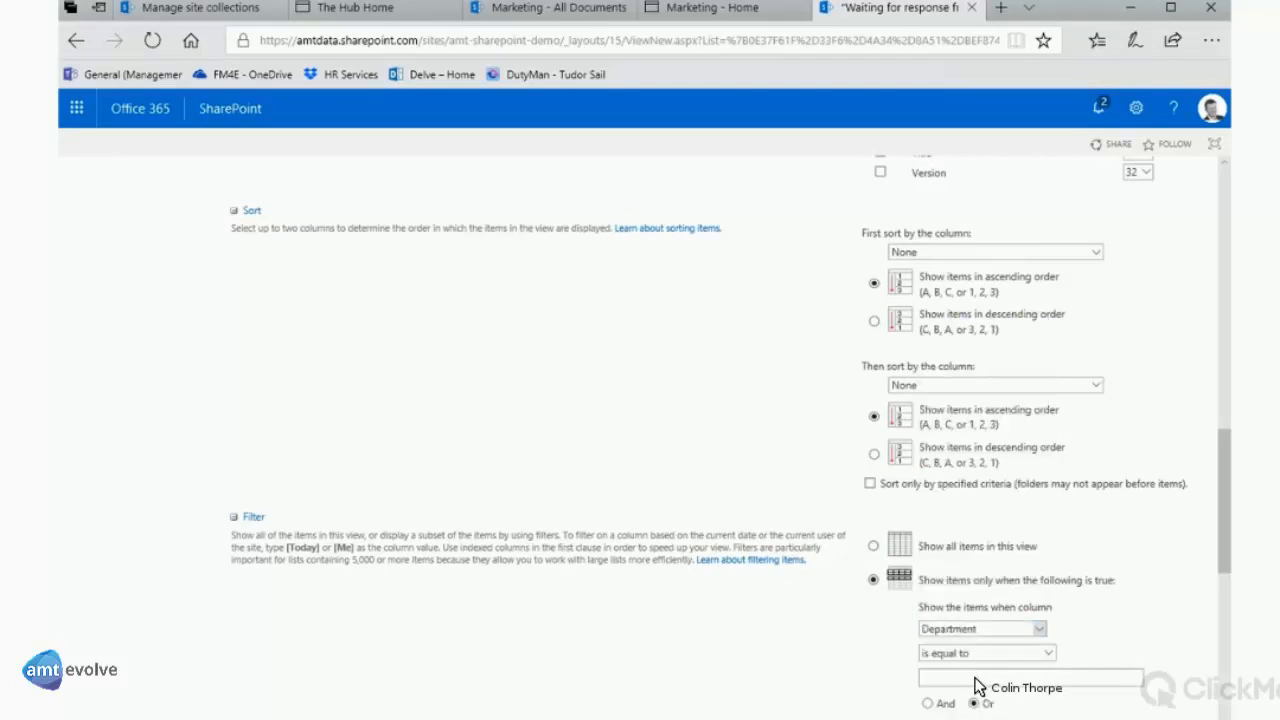
type("Ffinance")
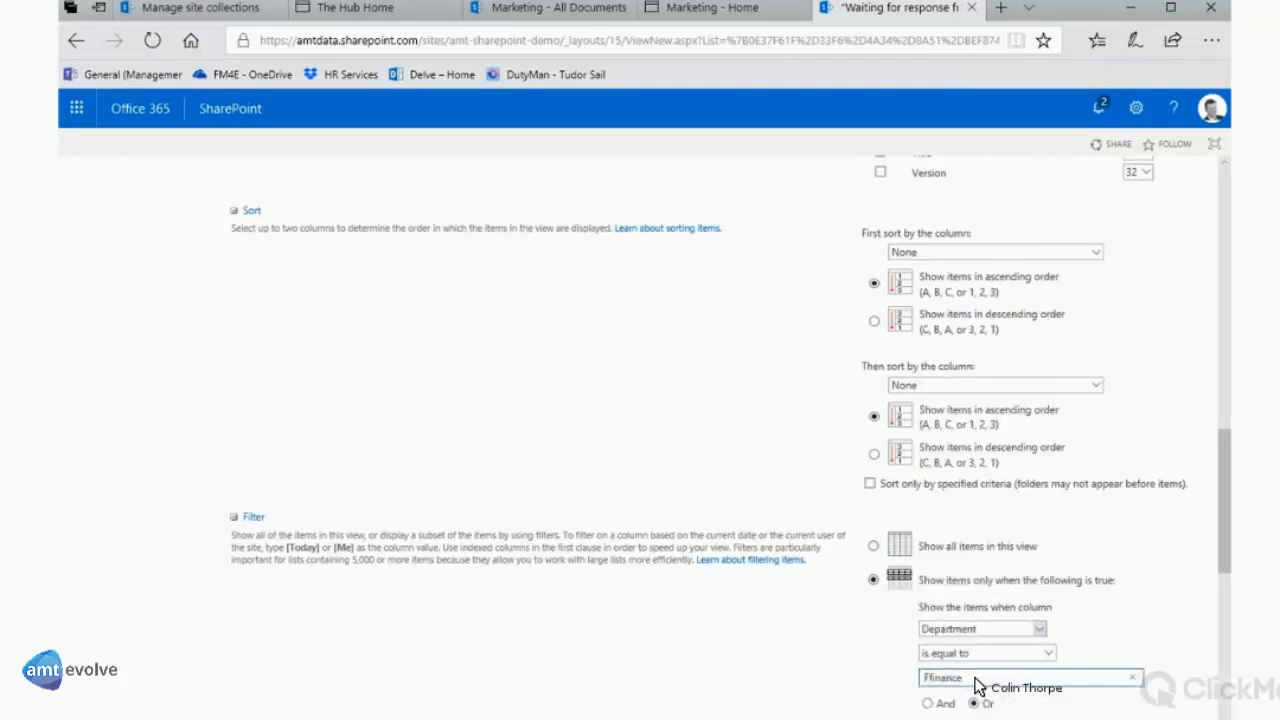
key("BackSpace")
key("BackSpace")
key("BackSpace")
key("BackSpace")
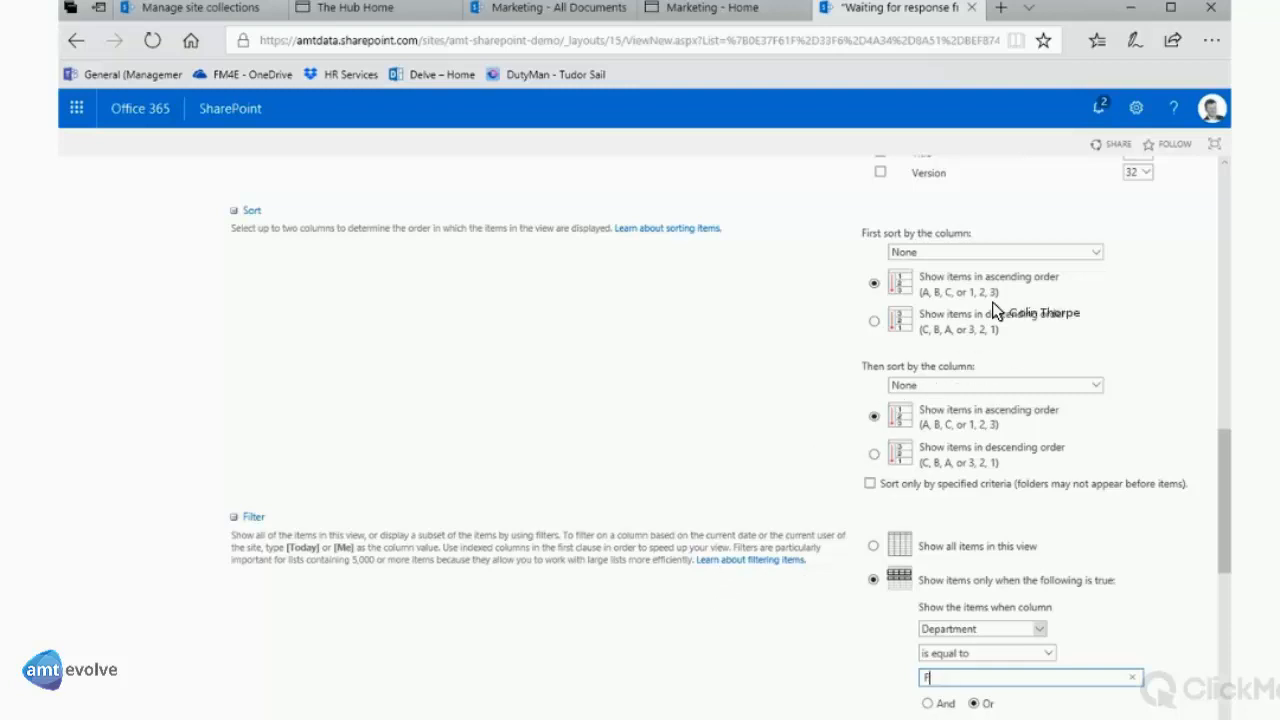
type("inance")
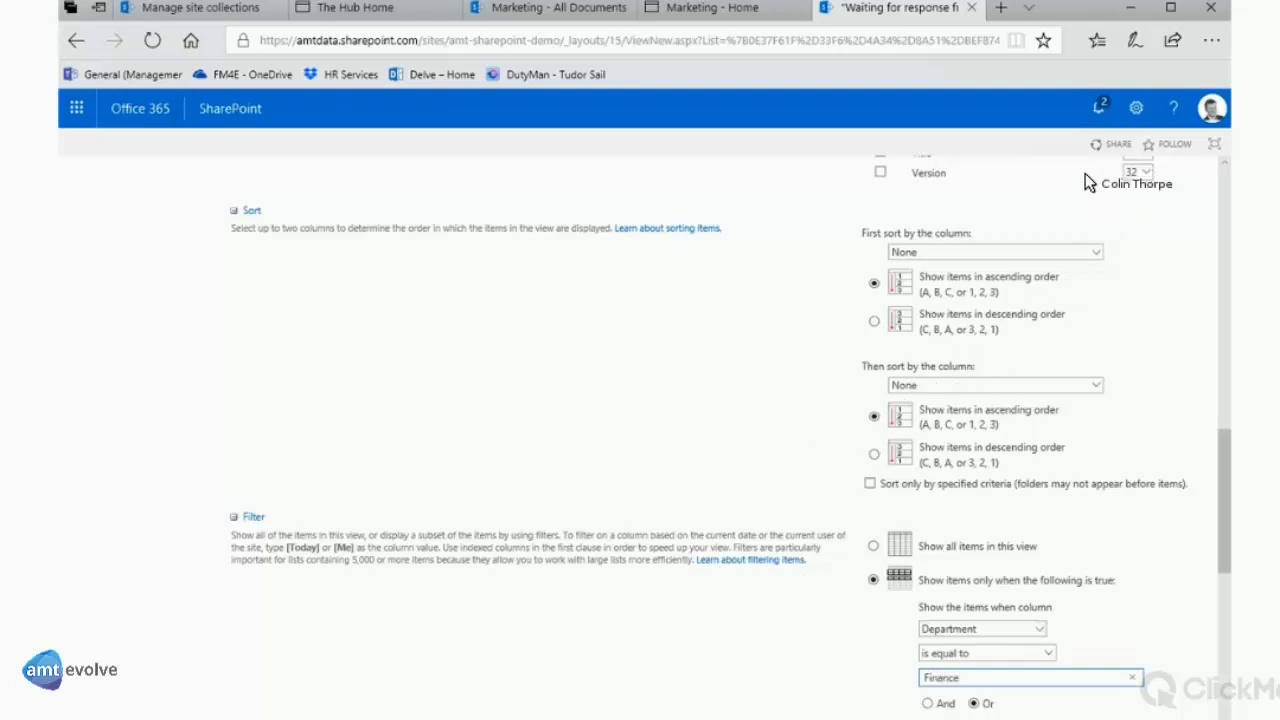
scroll(722, 349, "up", 5)
scroll(687, 370, "up", 5)
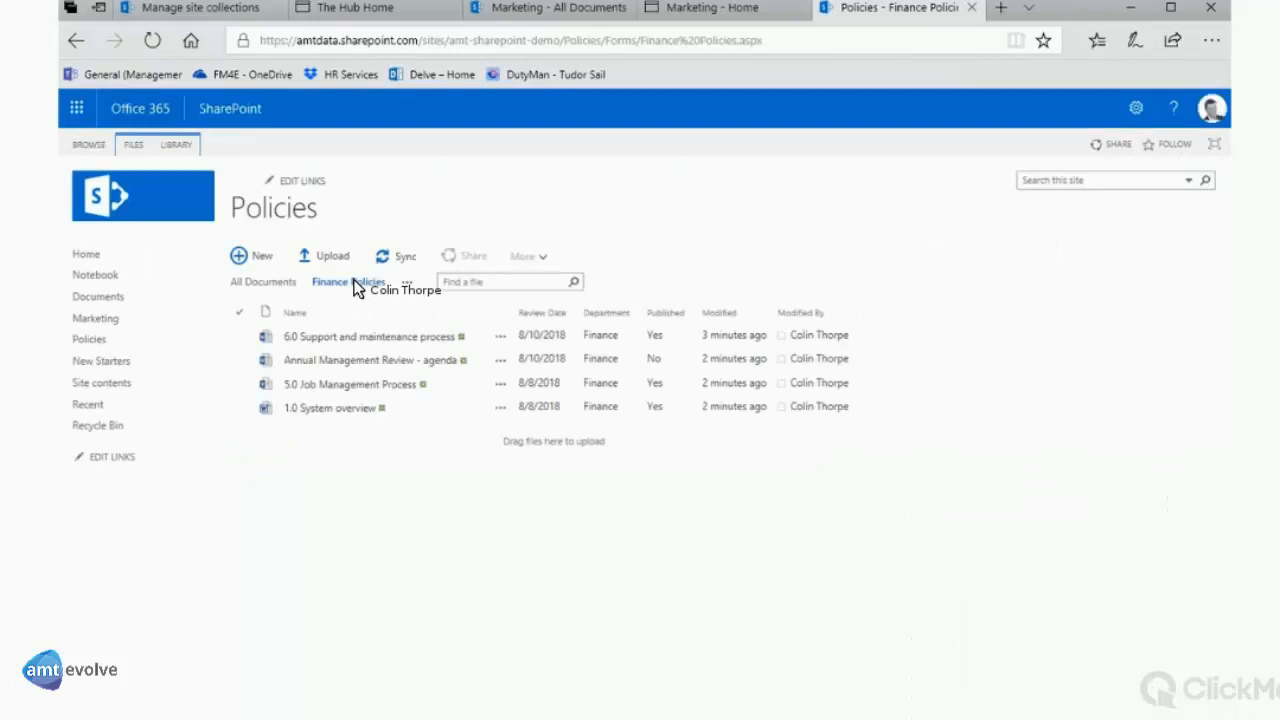
Sort the Finance Policies view by Published in ascending order and select Annual Management Review - agenda
left_click(665, 314)
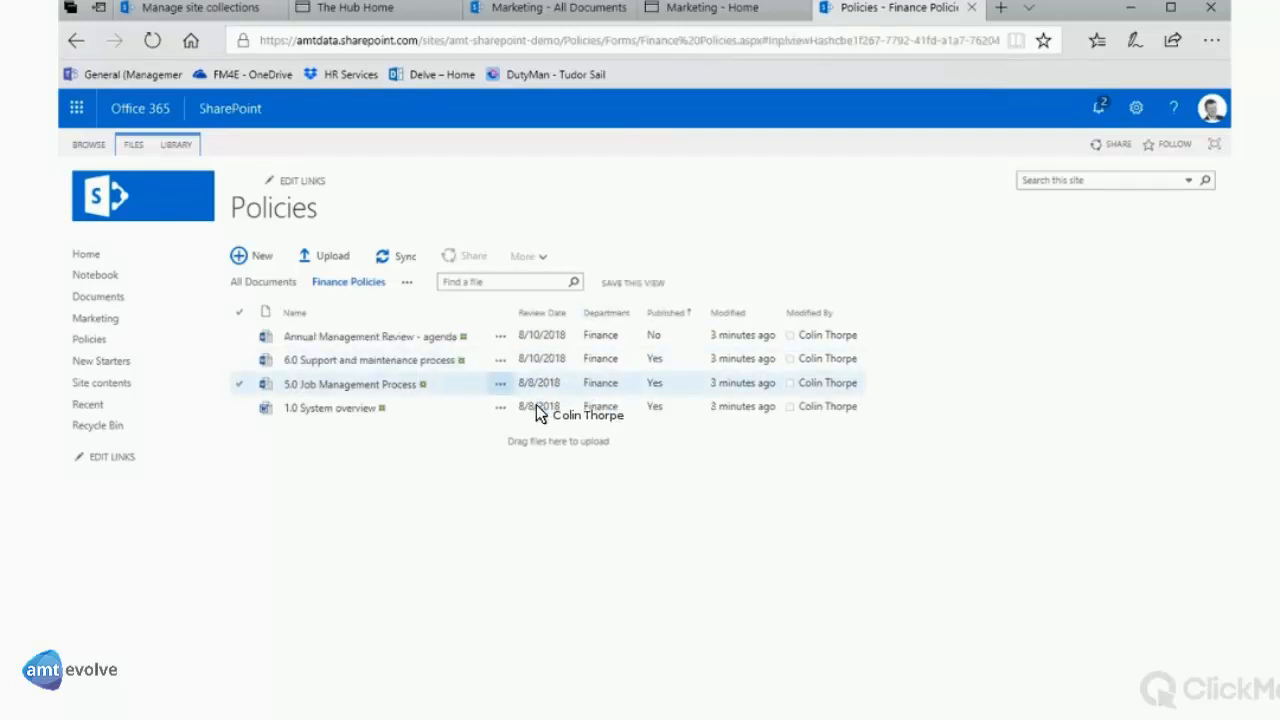
left_click(556, 338)
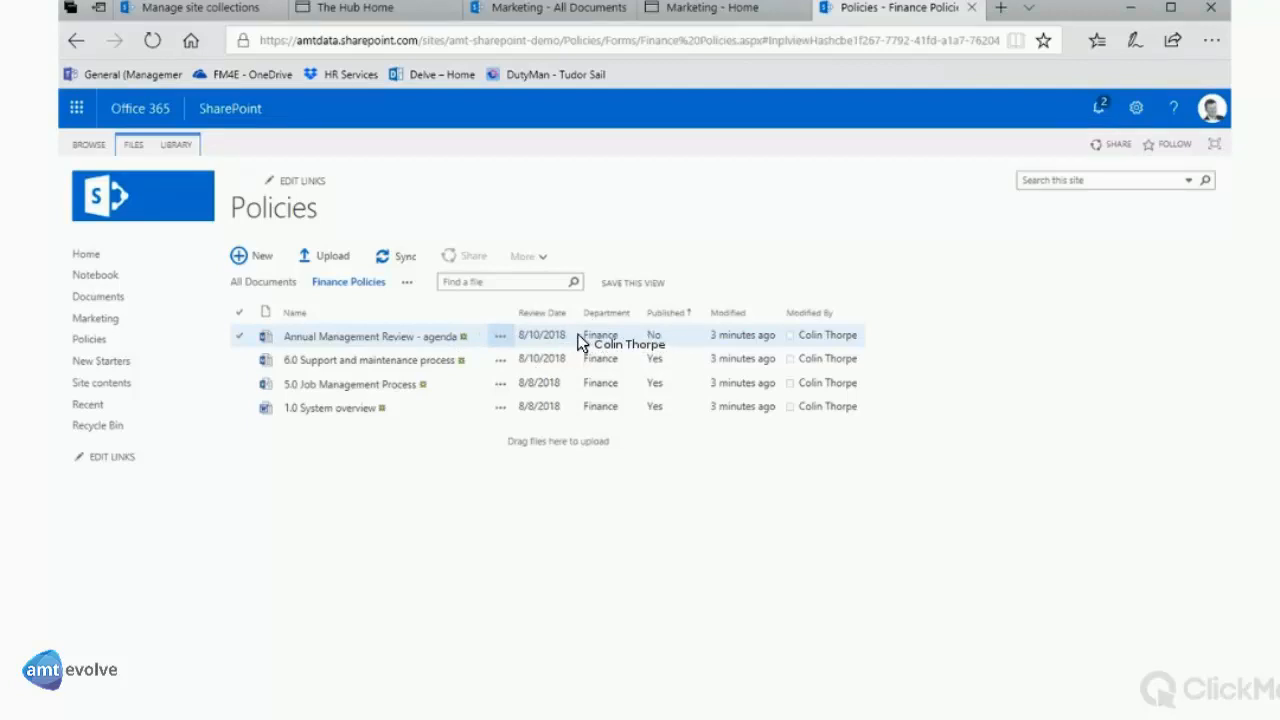
left_click(644, 336)
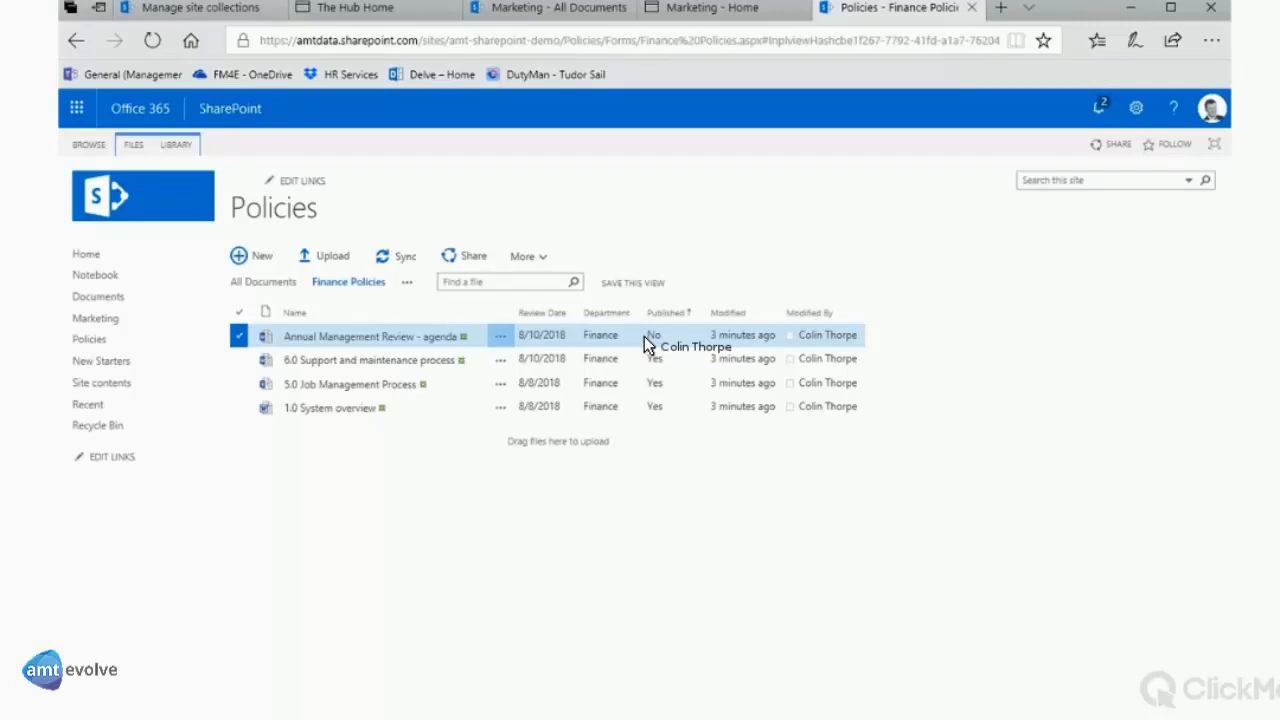
Look at the sharing option in the details card of Annual Management Review - agenda, and close the card
left_click_drag(644, 336, 559, 343)
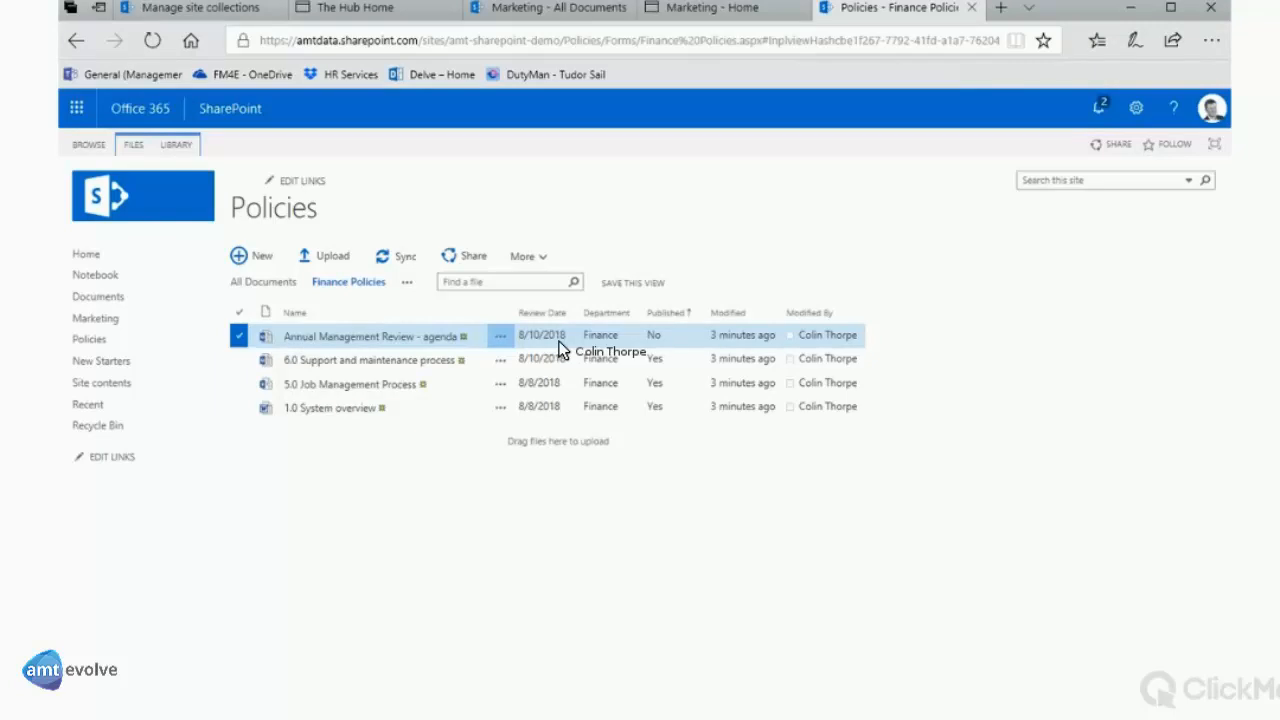
mouse_move(559, 341)
left_mouse_down()
mouse_move(513, 314)
mouse_move(542, 340)
left_mouse_up()
left_click_drag(543, 341, 595, 497)
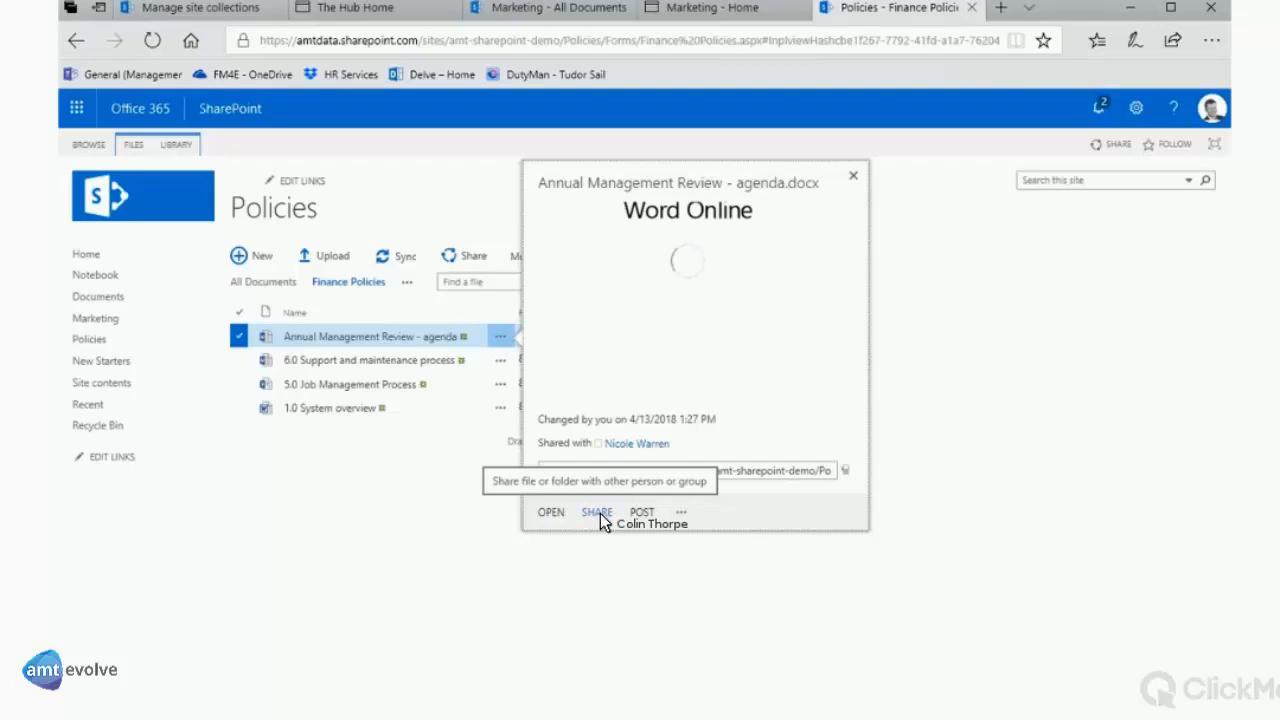
left_click(851, 173)
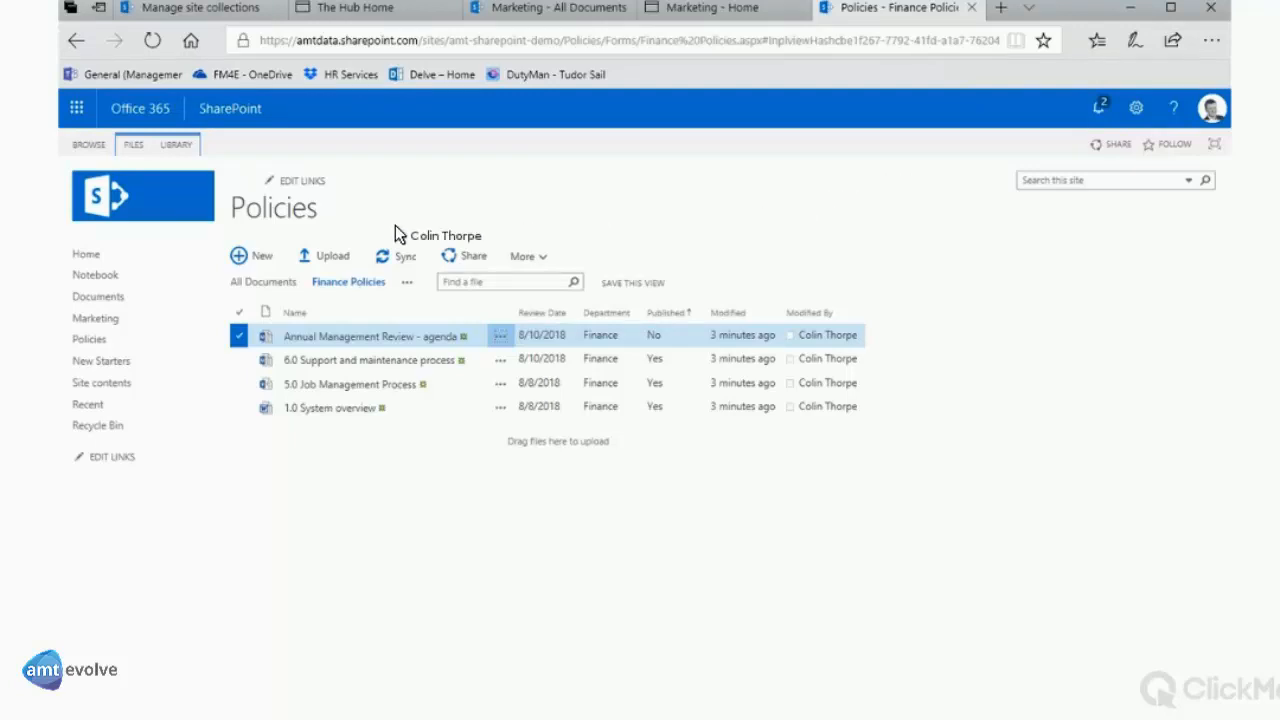
Open the list settings of the New Starters list
left_click(119, 361)
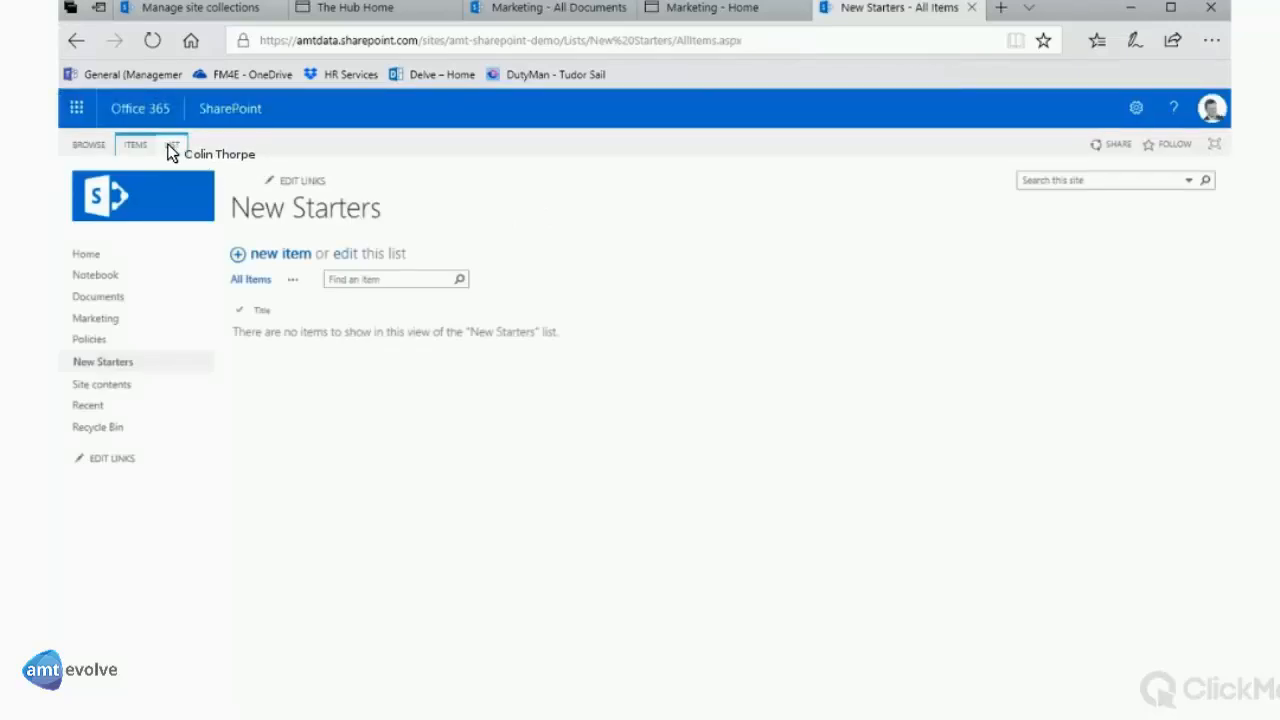
left_click(170, 147)
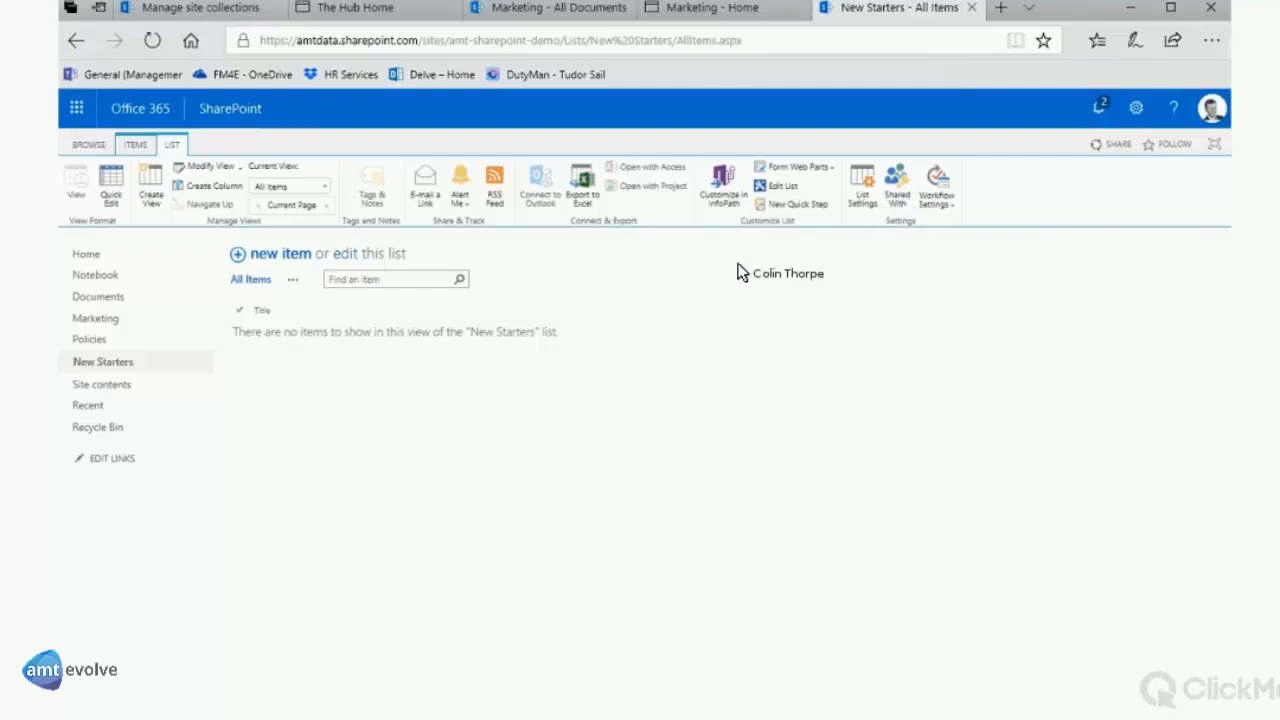
left_click(862, 187)
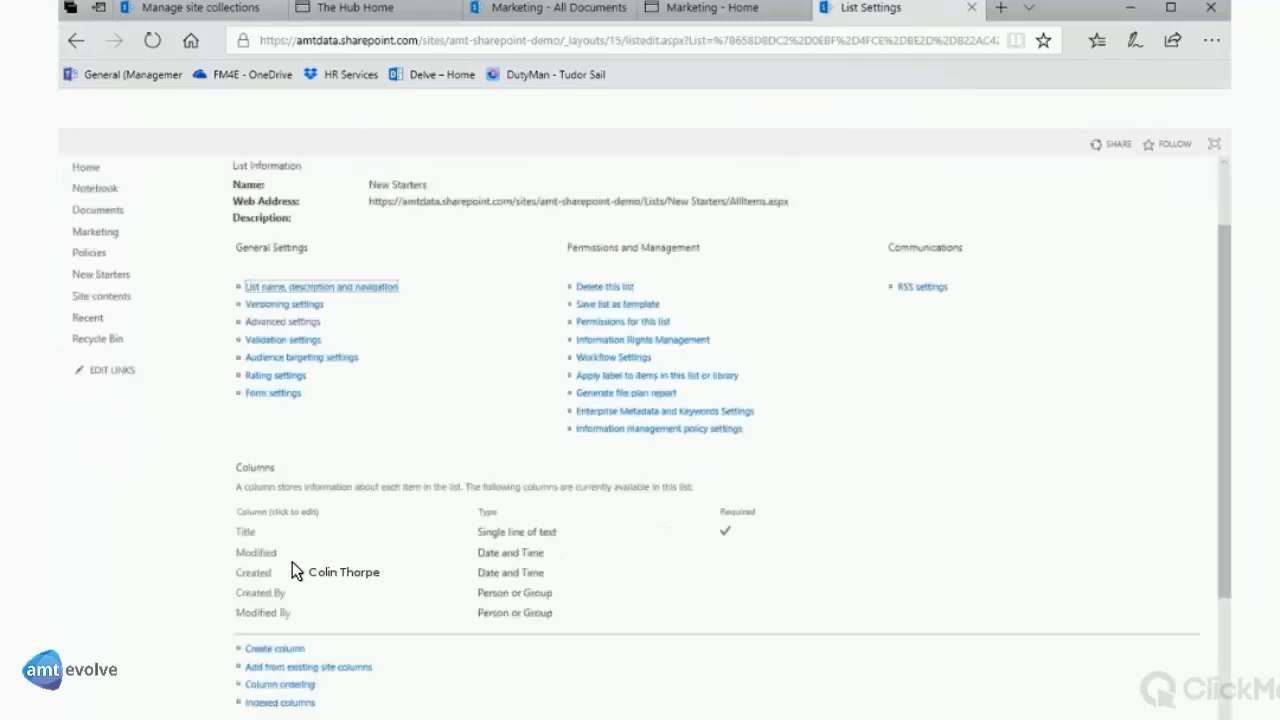
Create a Yes/No (check box) column named PC Provisioned in the New Starters list
scroll(292, 563, "down", 1)
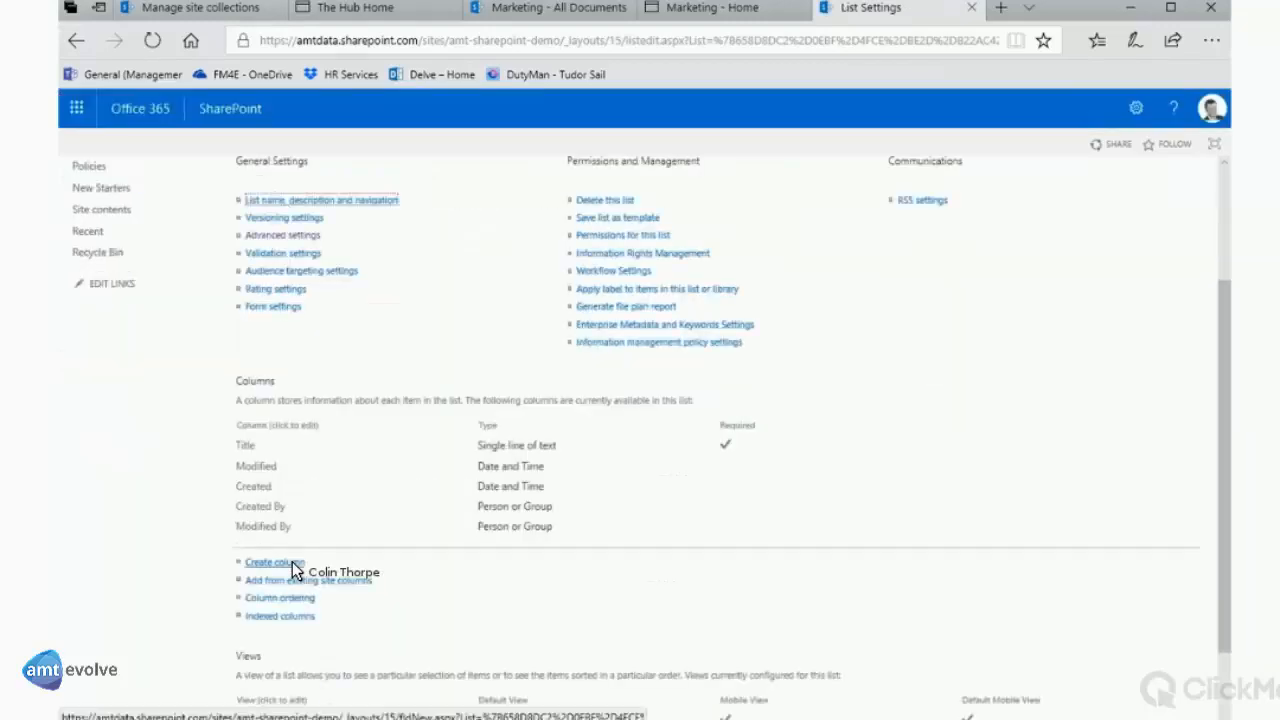
left_click(292, 561)
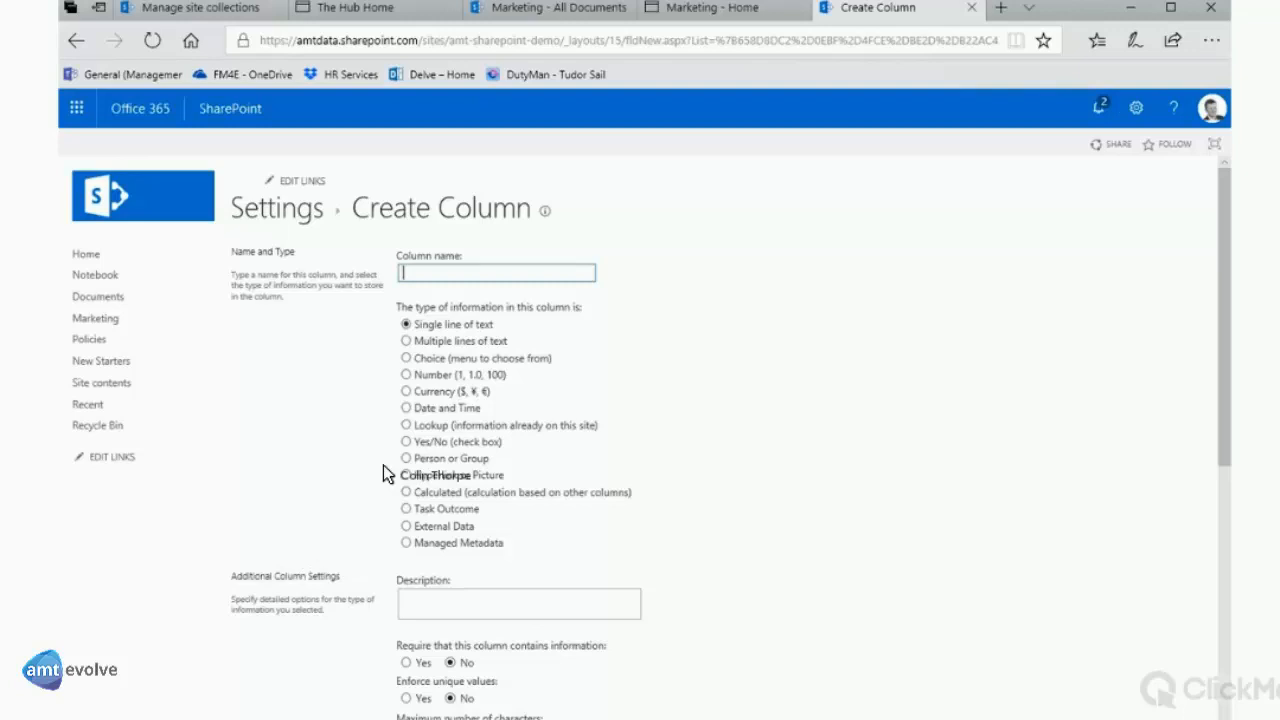
left_click(409, 269)
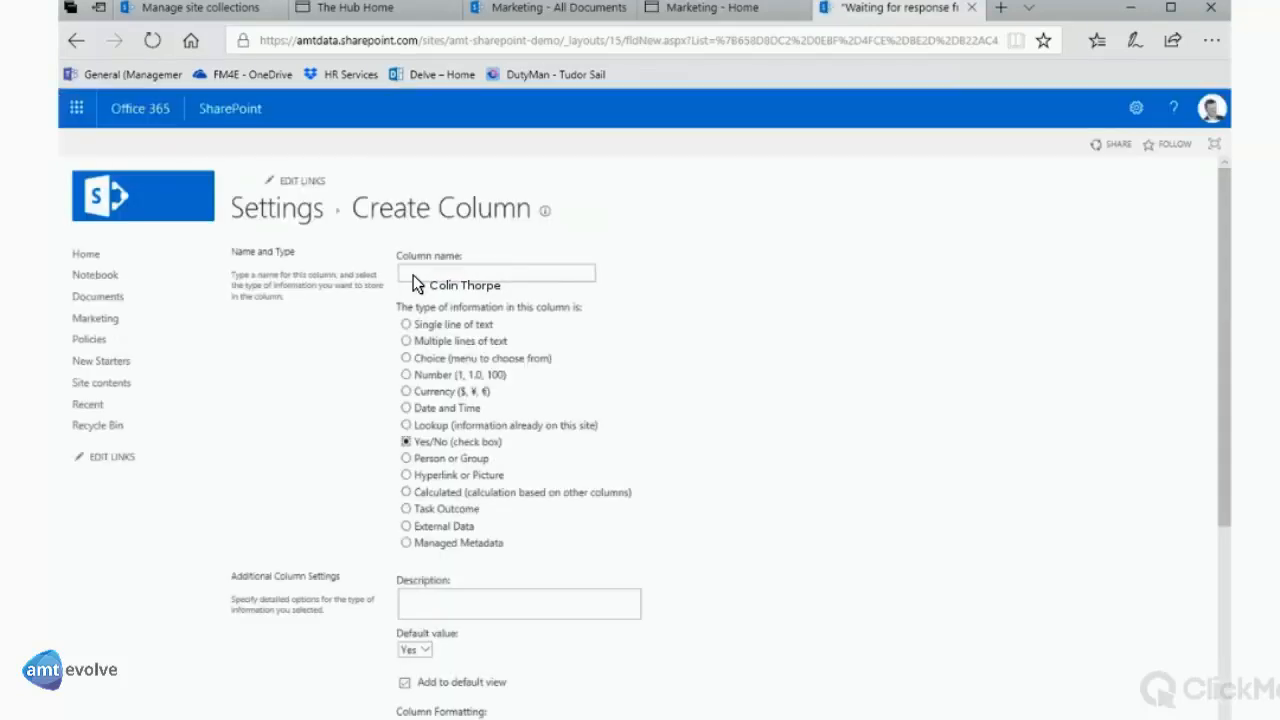
left_click(413, 276)
type("PC")
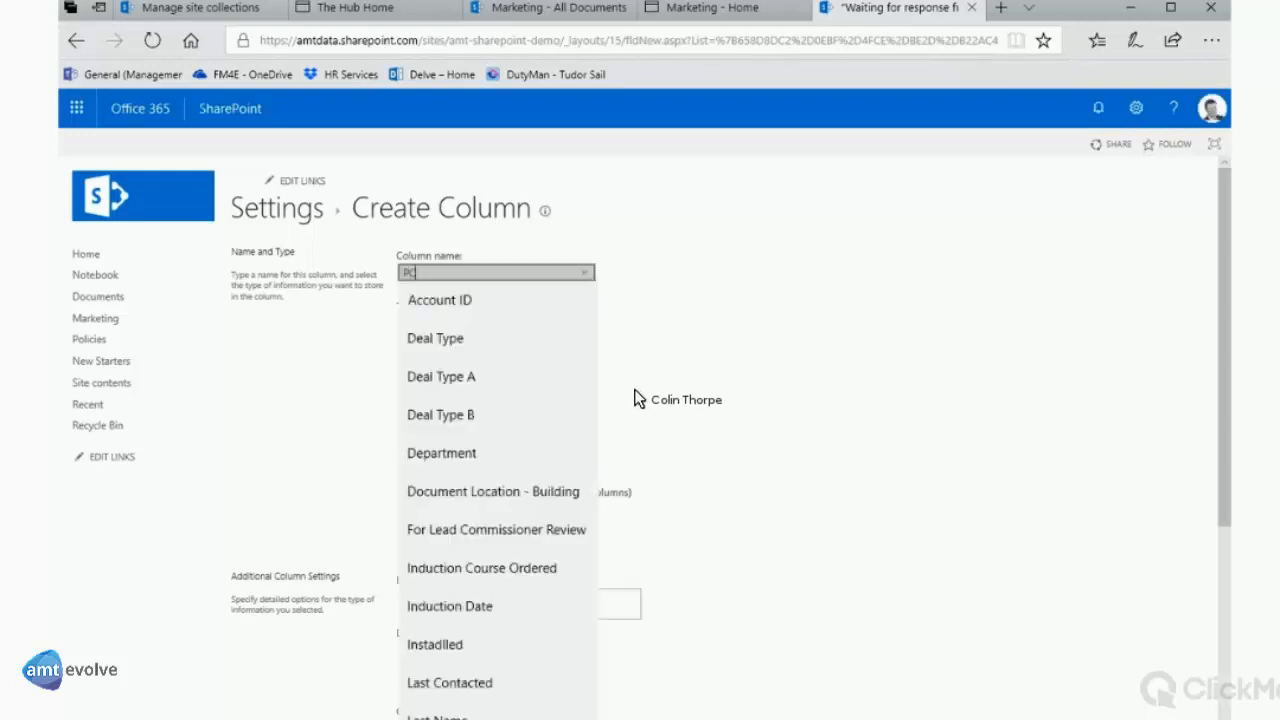
key("Down")
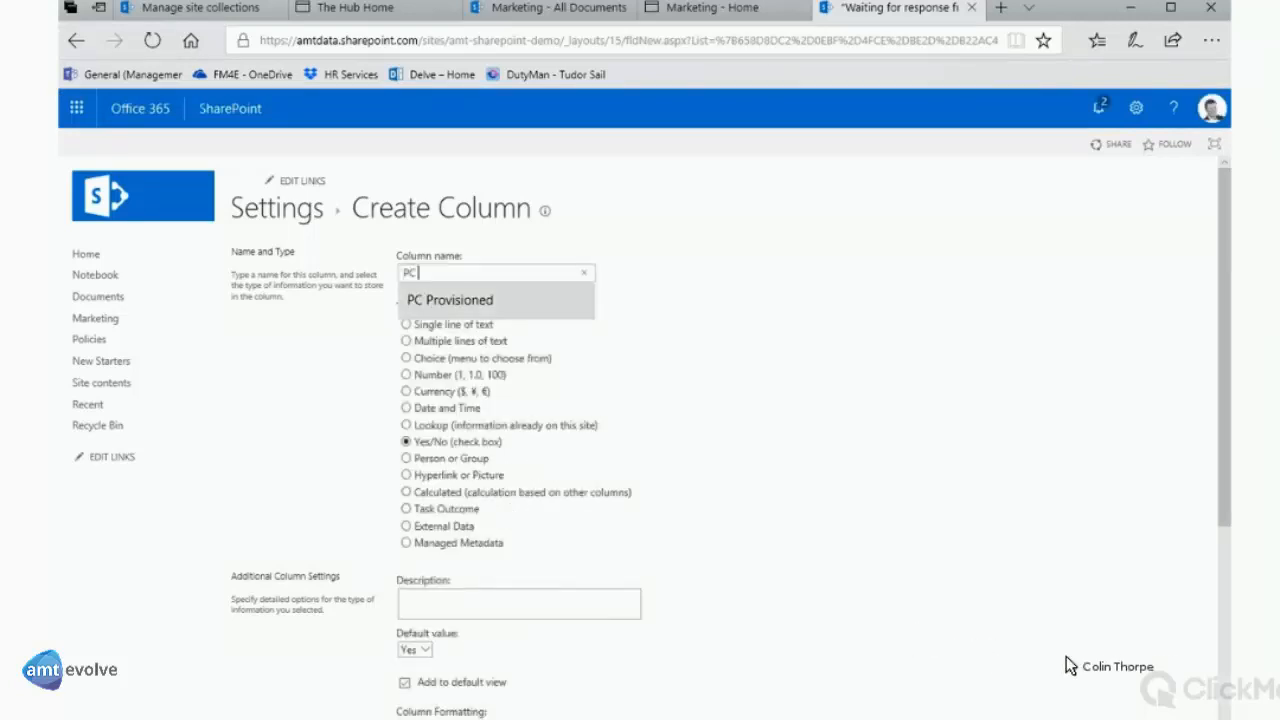
key("Return")
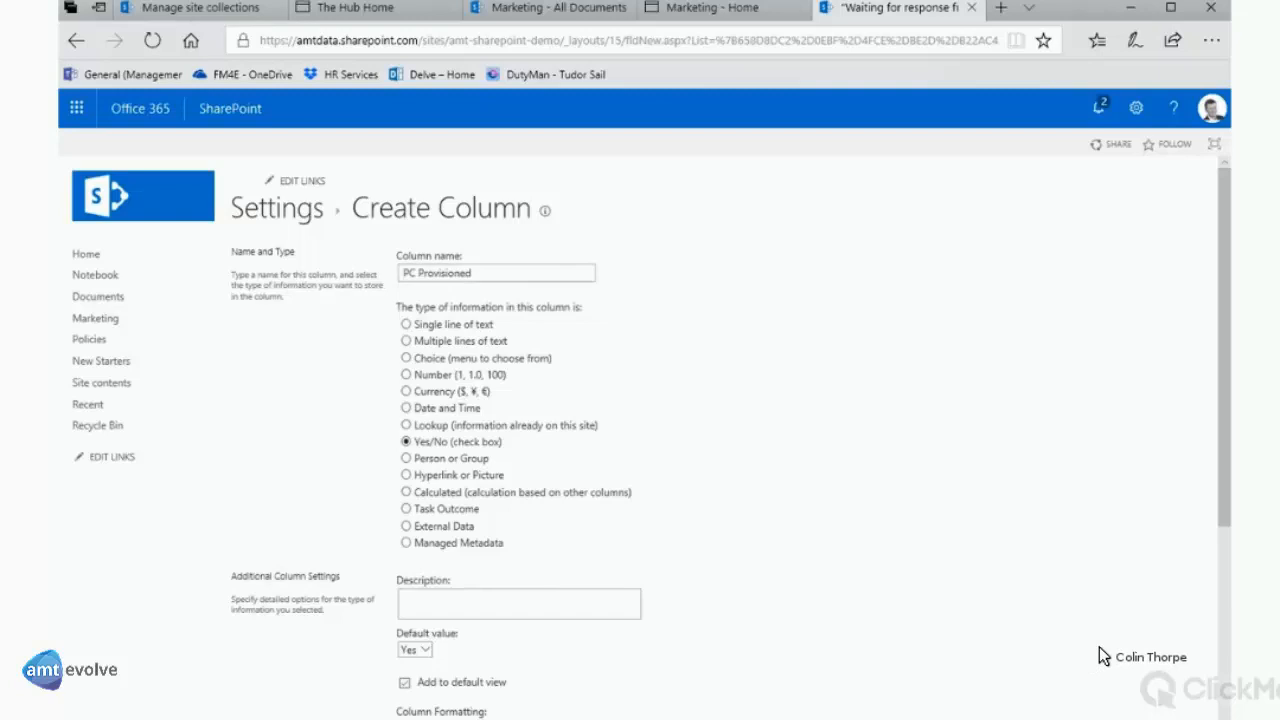
scroll(1099, 646, "down", 3)
scroll(1099, 654, "down", 3)
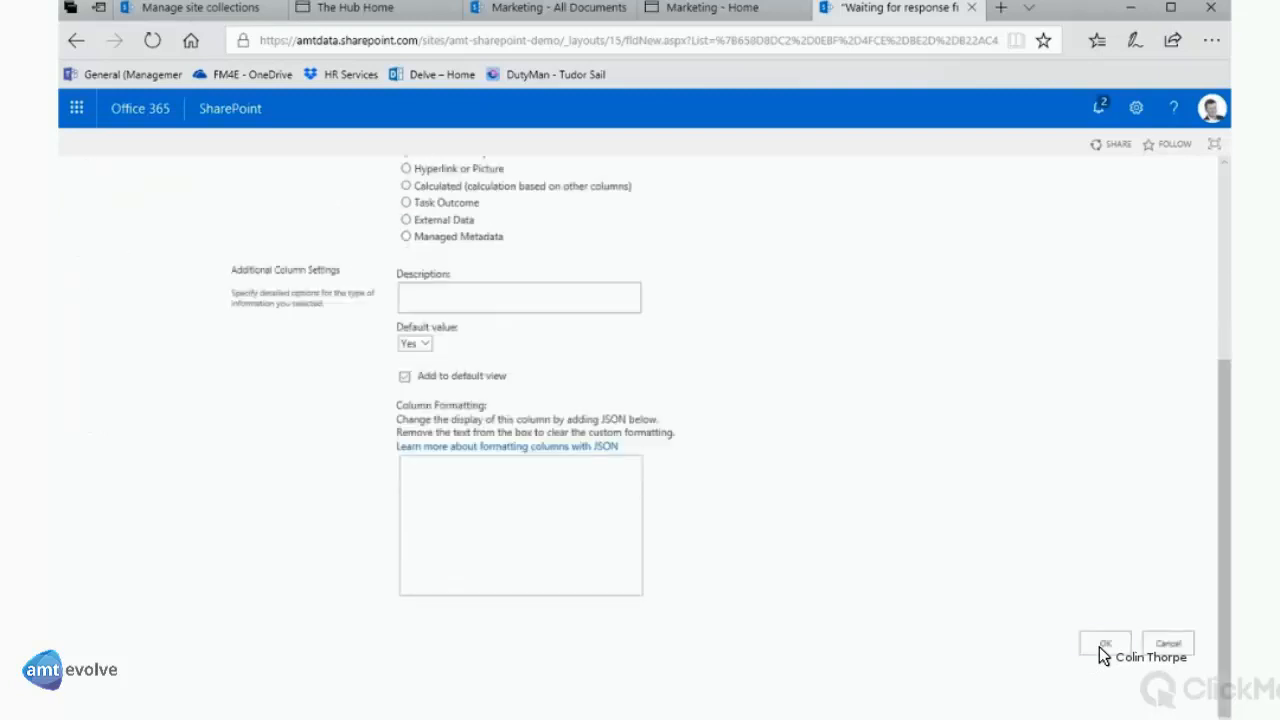
left_click(1104, 645)
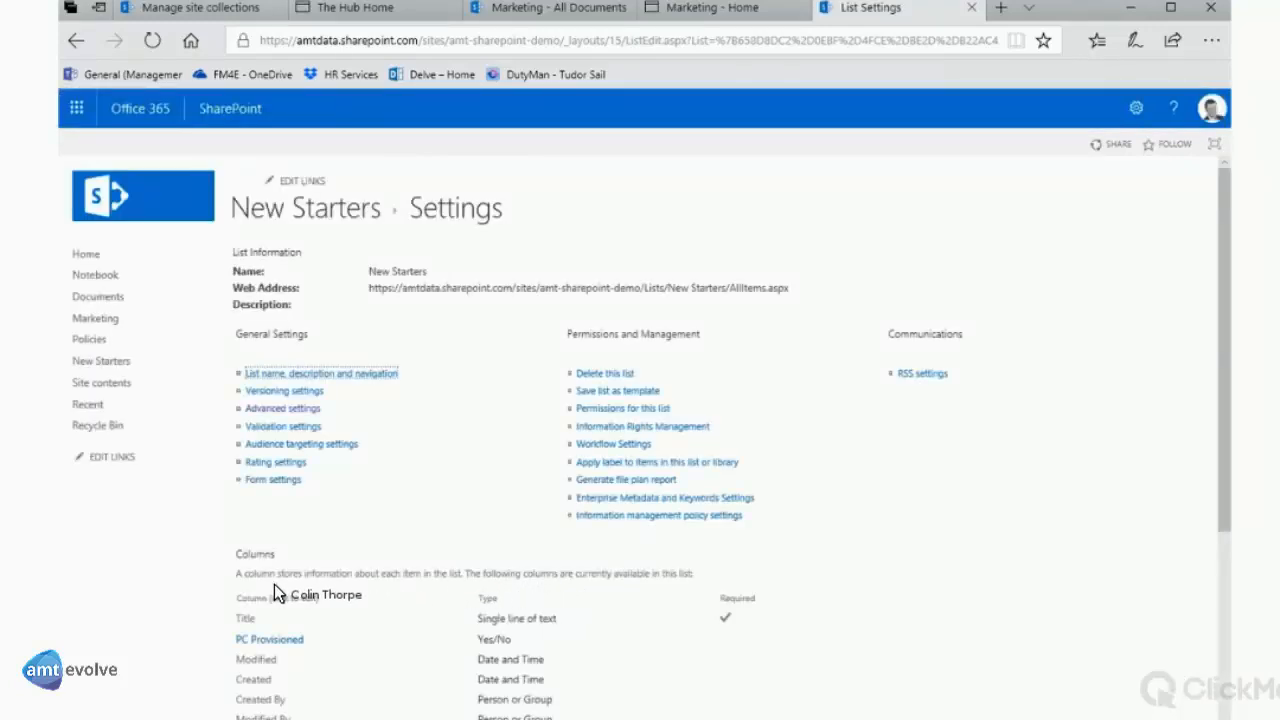
Create a Date and Time column named Induction Course in the New Starters list
scroll(300, 500, "down", 2)
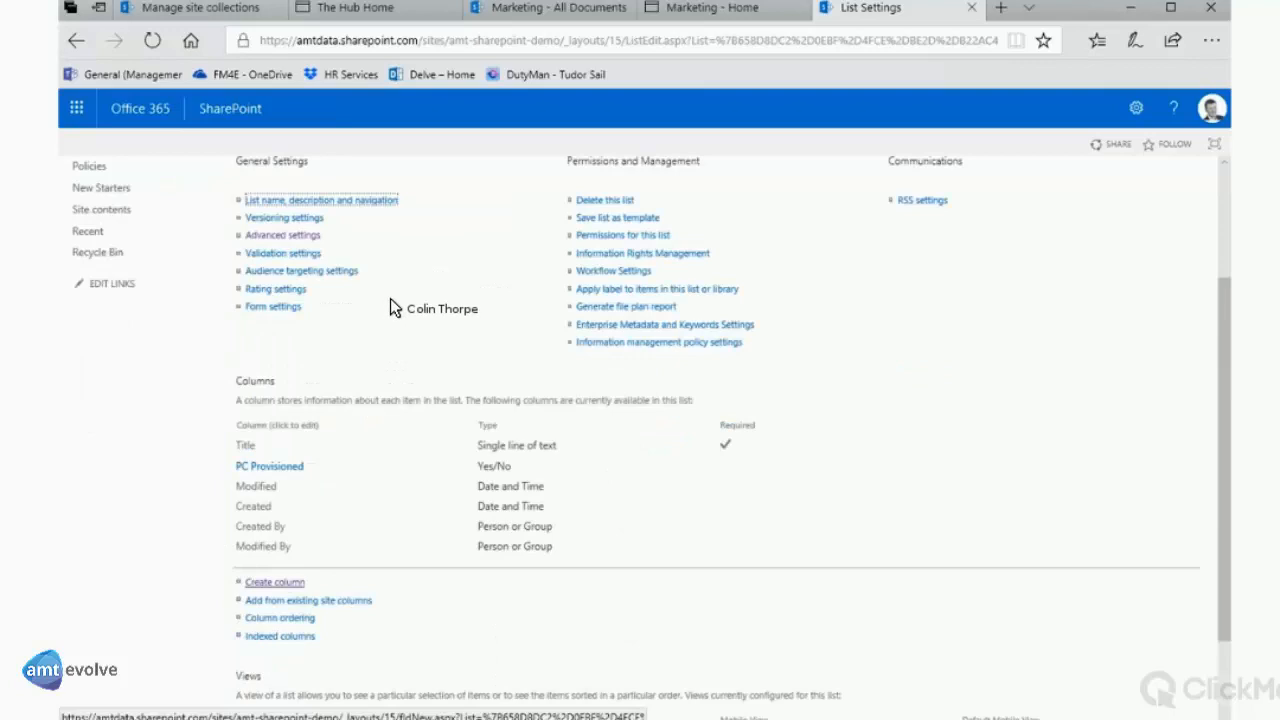
left_click(275, 582)
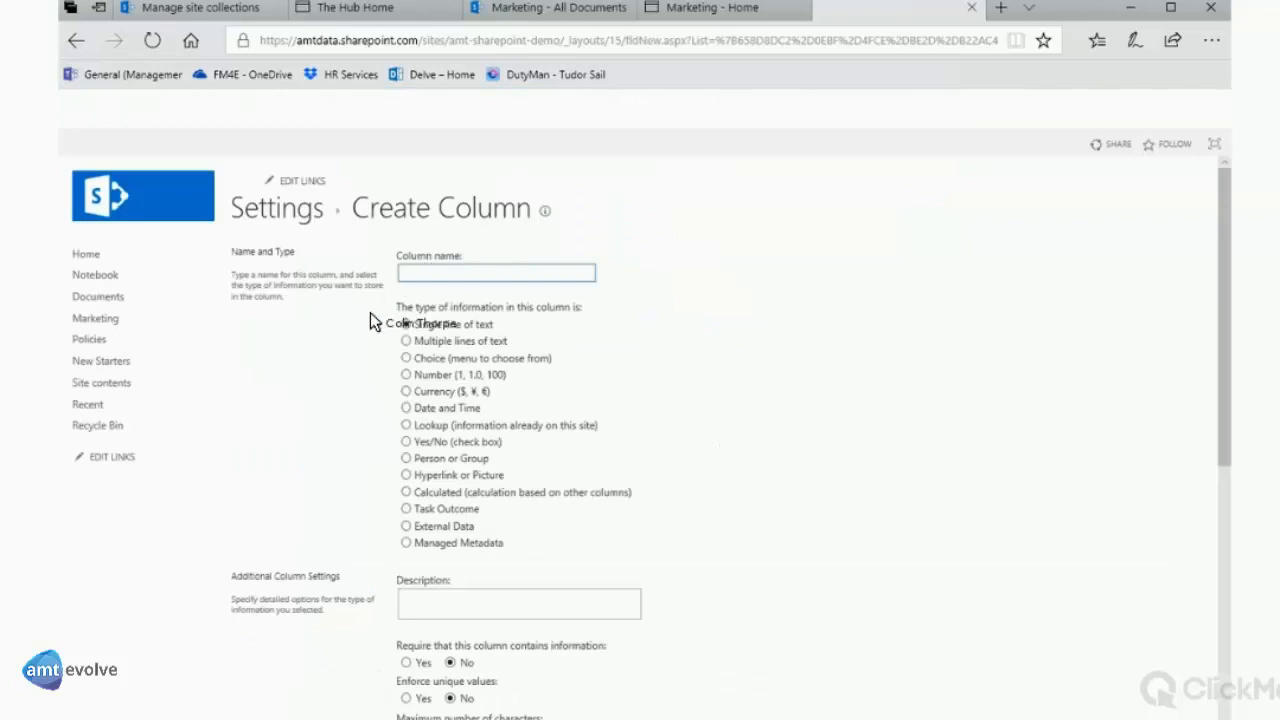
type("Indu")
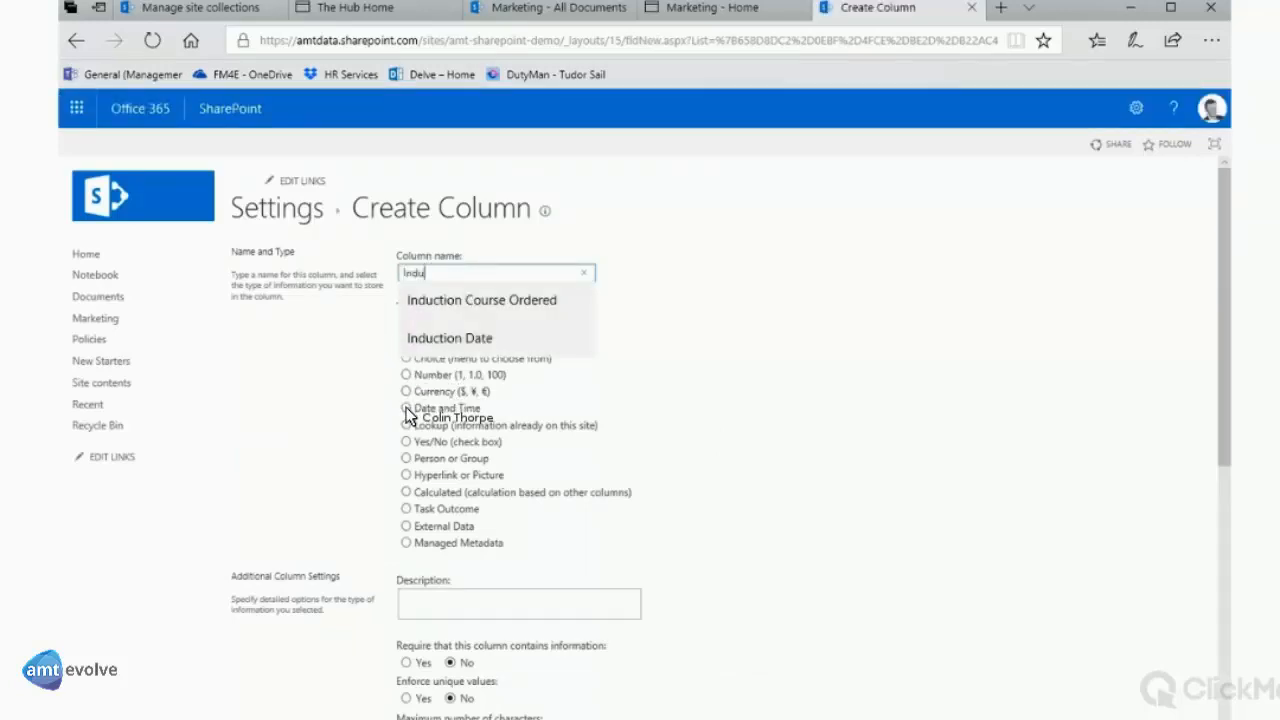
type("ction Course")
left_click(355, 401)
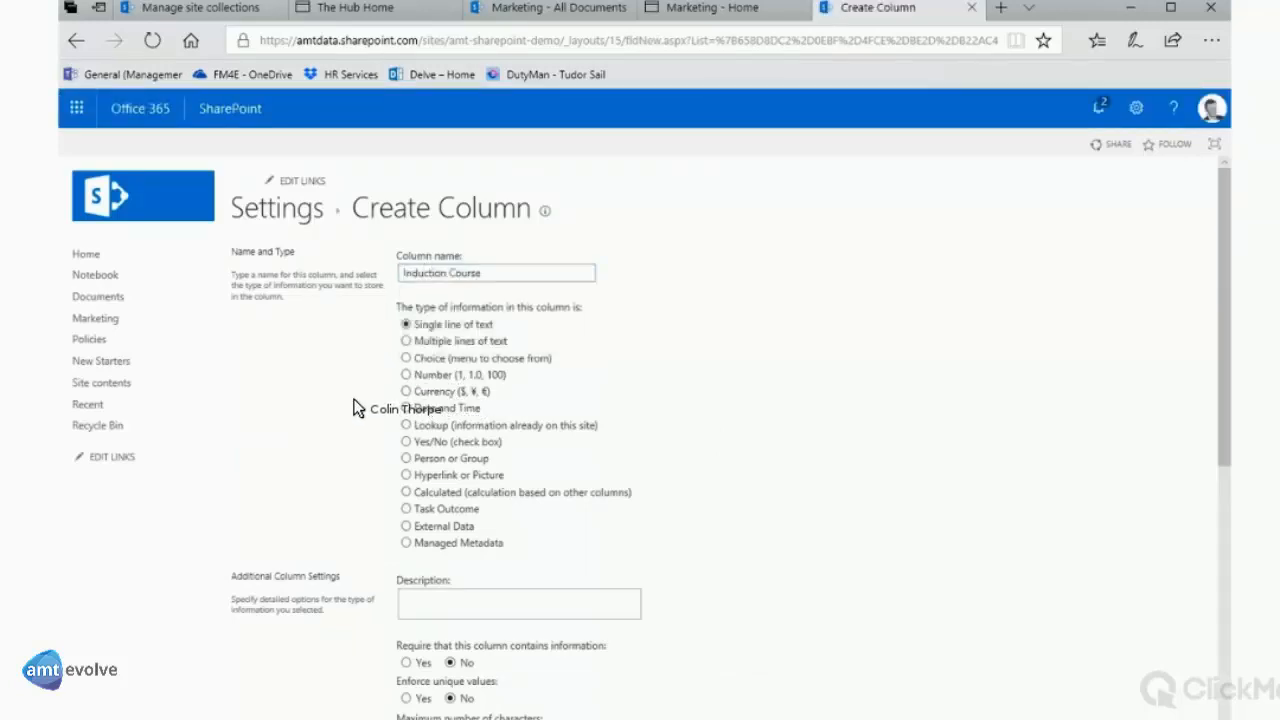
left_click(418, 408)
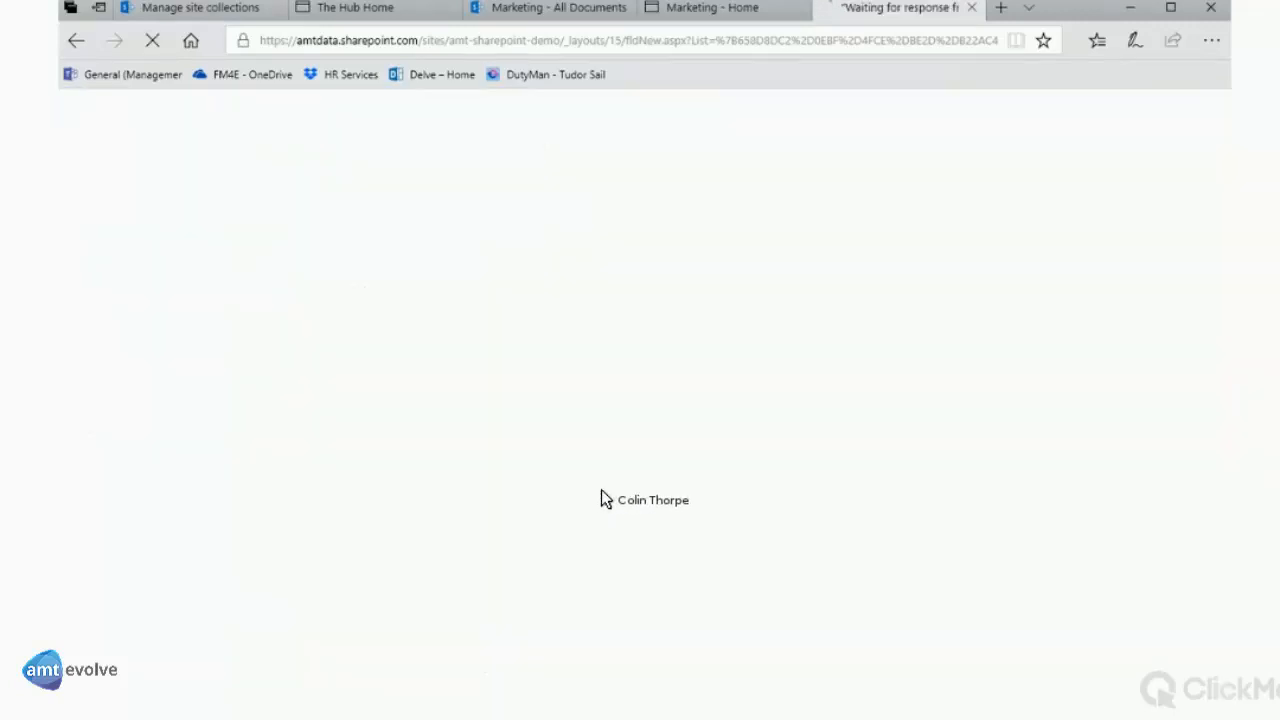
scroll(791, 541, "down", 2)
scroll(791, 545, "down", 1)
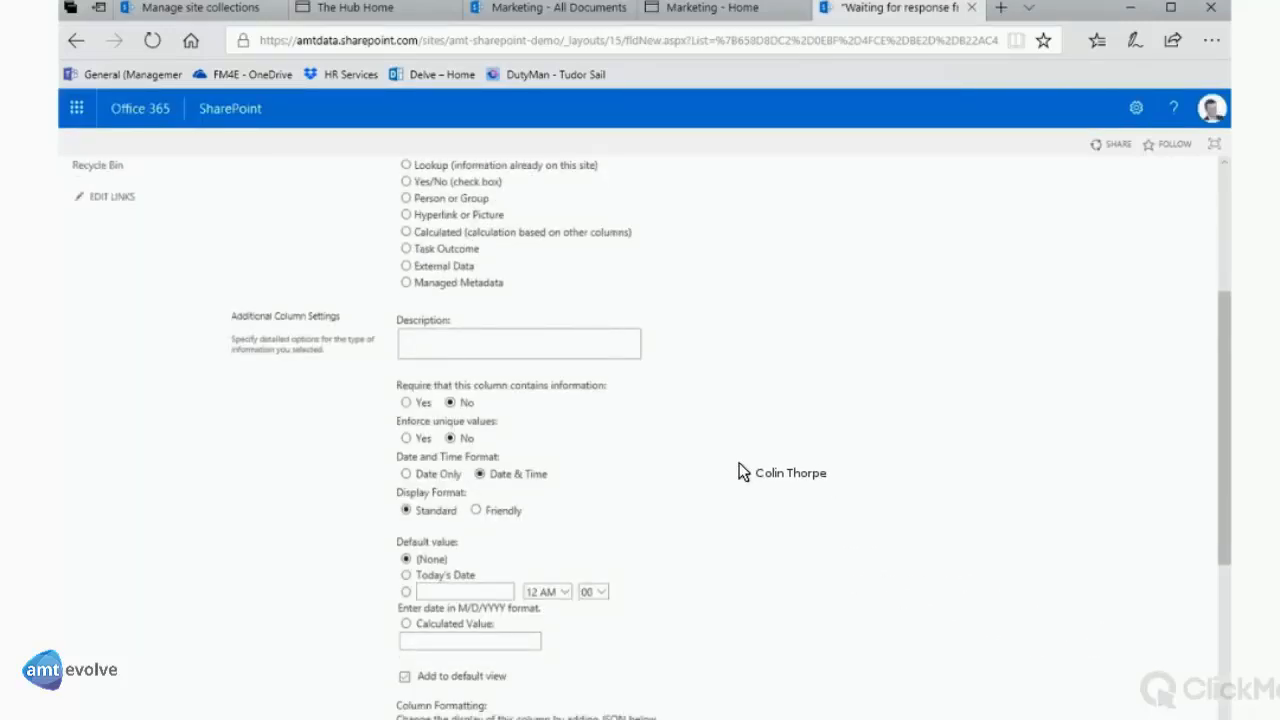
scroll(720, 447, "down", 3)
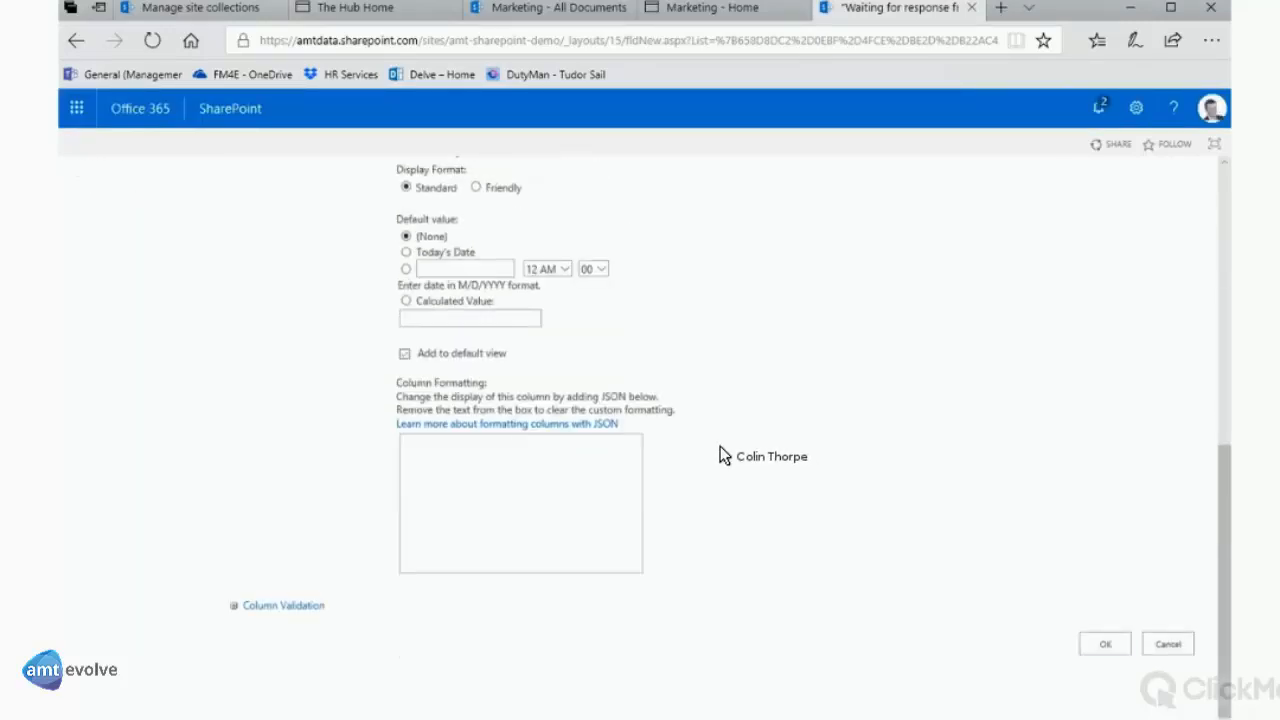
left_click(1105, 644)
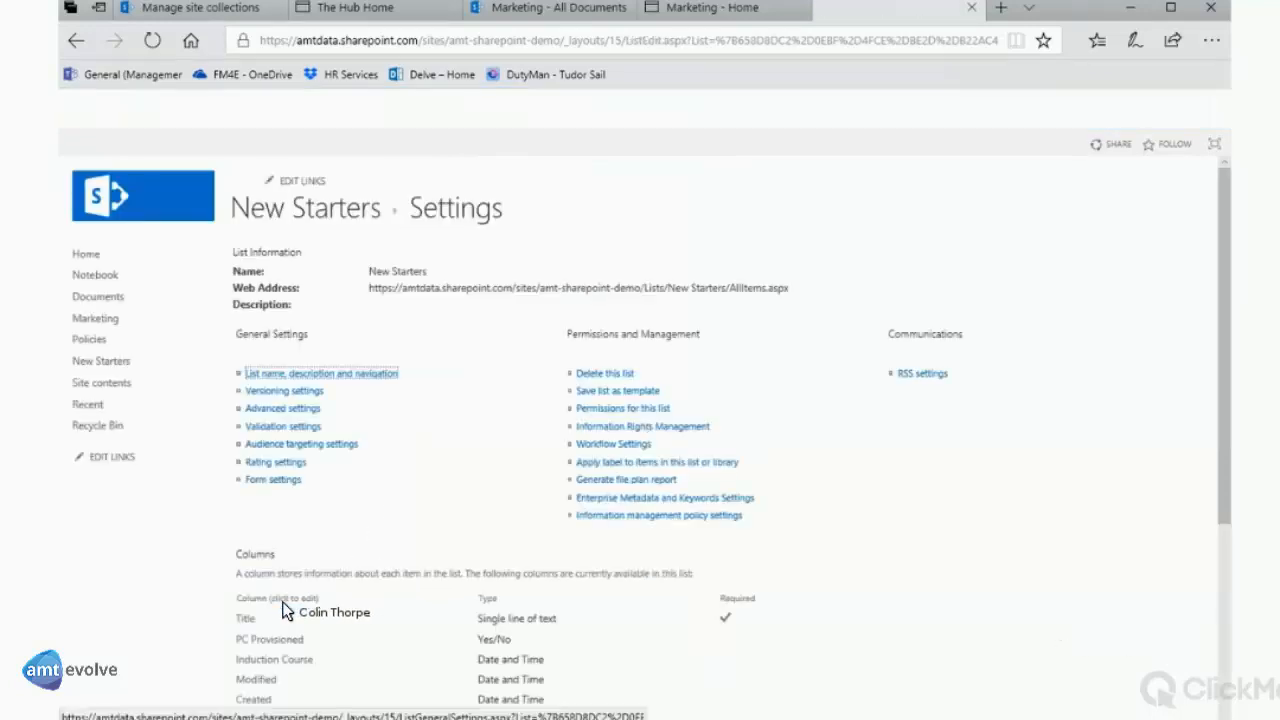
Create a Yes/No (check box) column named Swipe Care Requested in the New Starters list
scroll(283, 603, "down", 2)
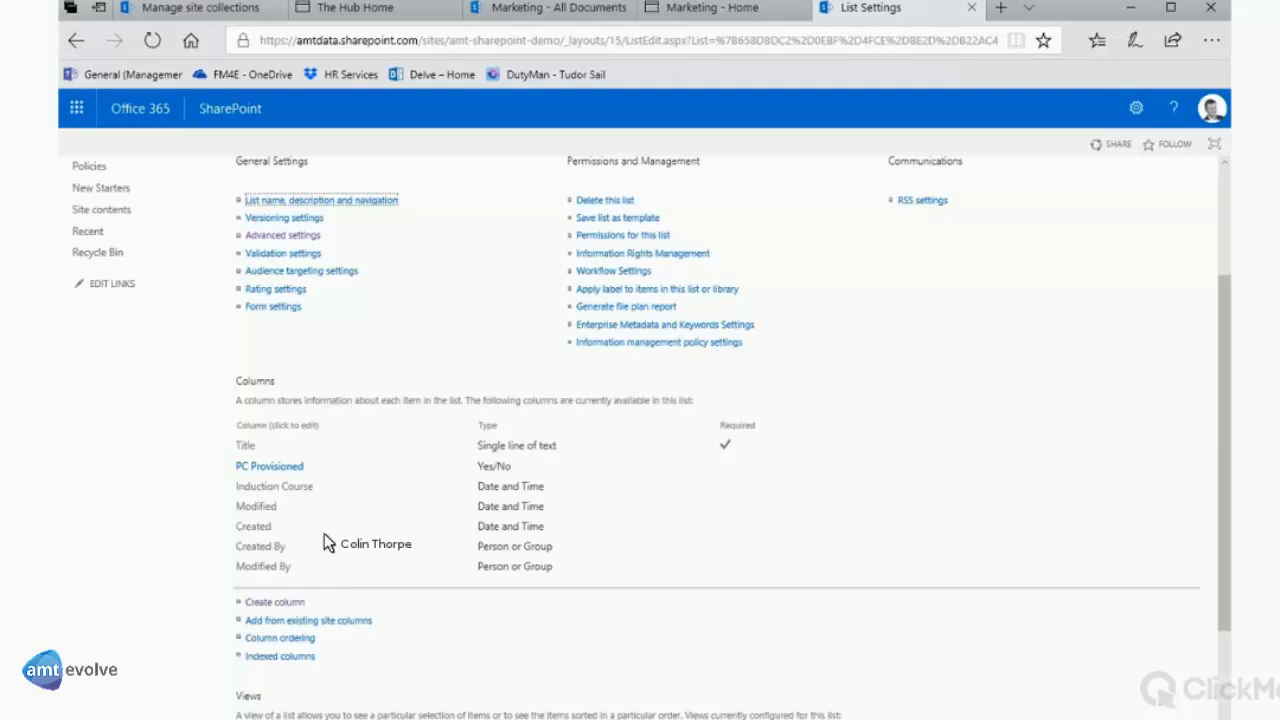
left_click(280, 603)
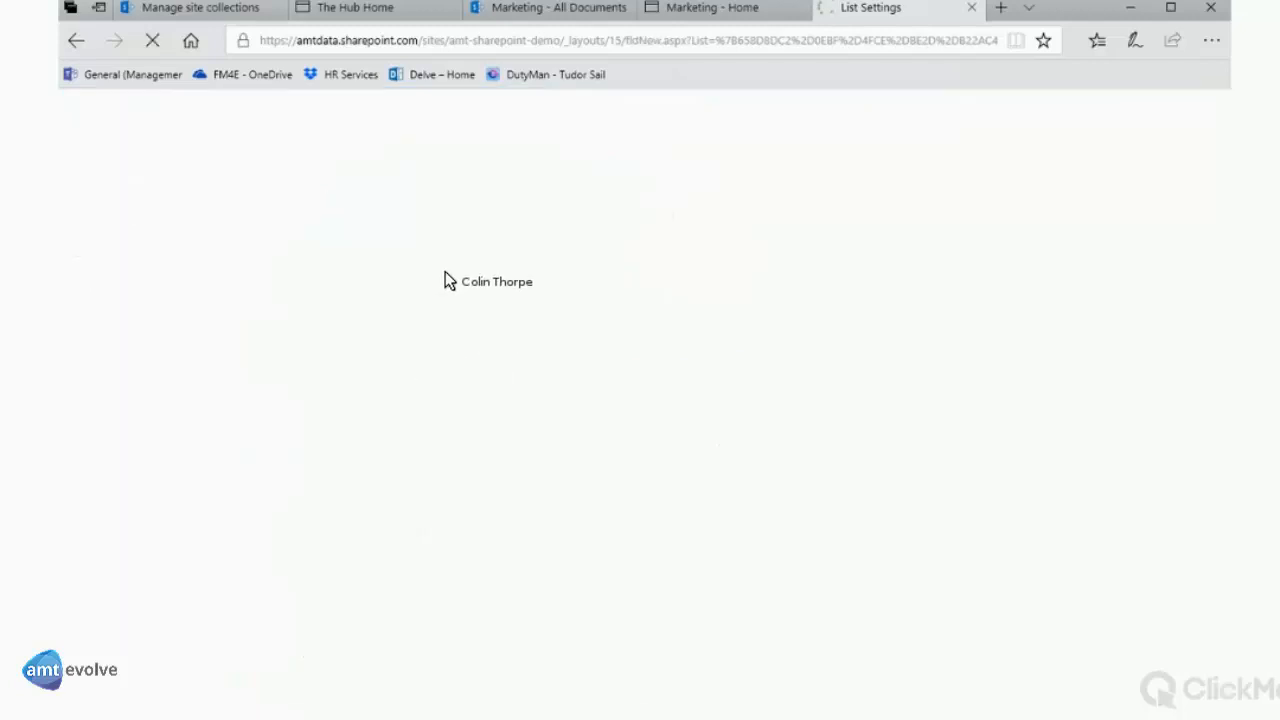
left_click(445, 273)
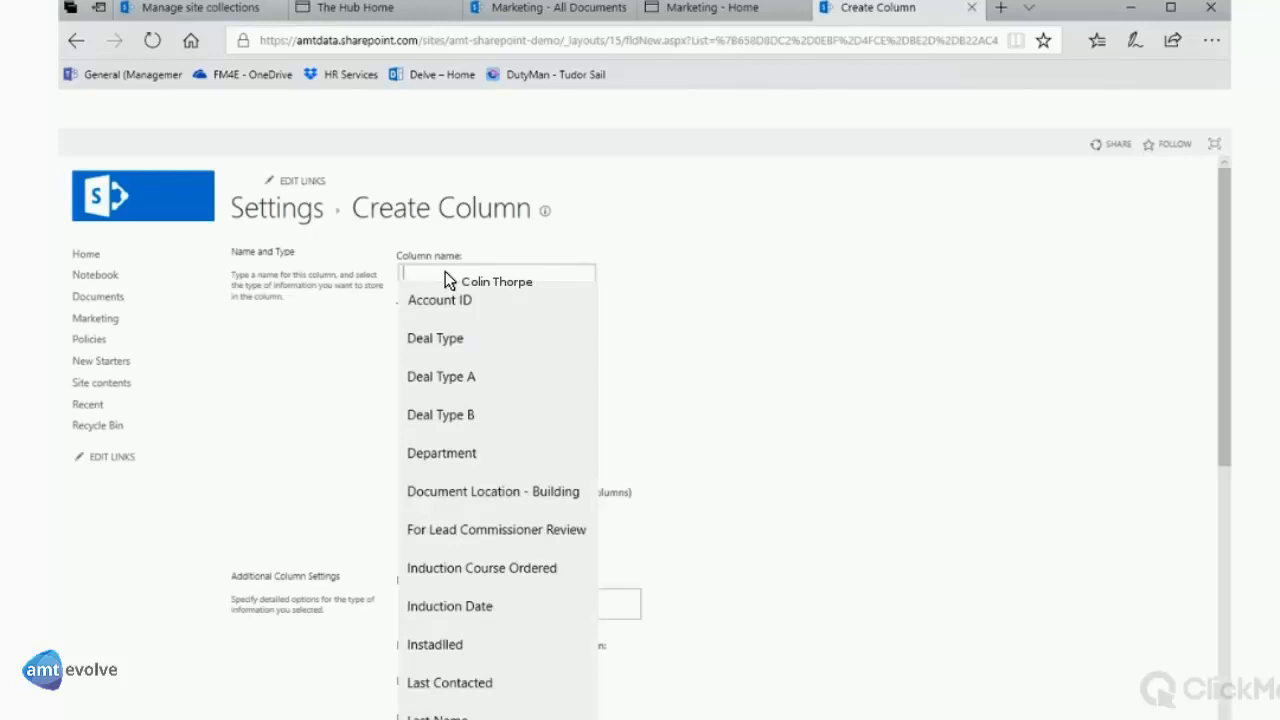
type("Swipe")
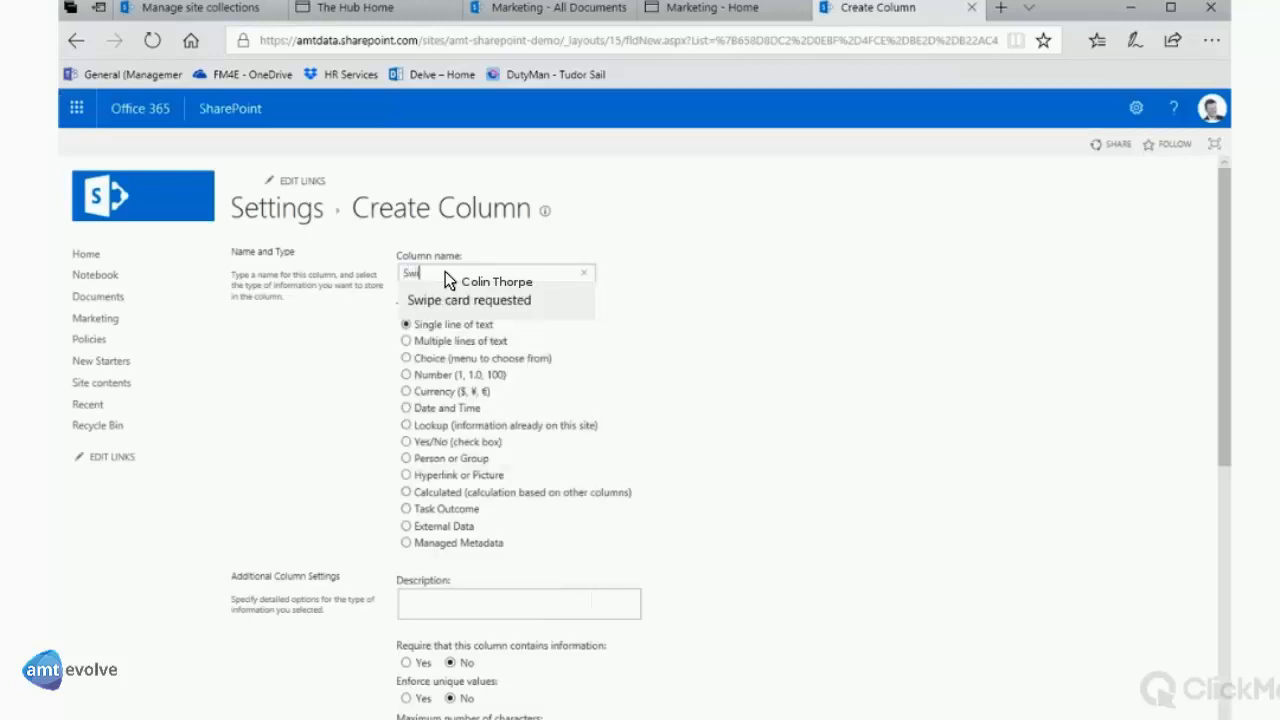
type("re Requestion")
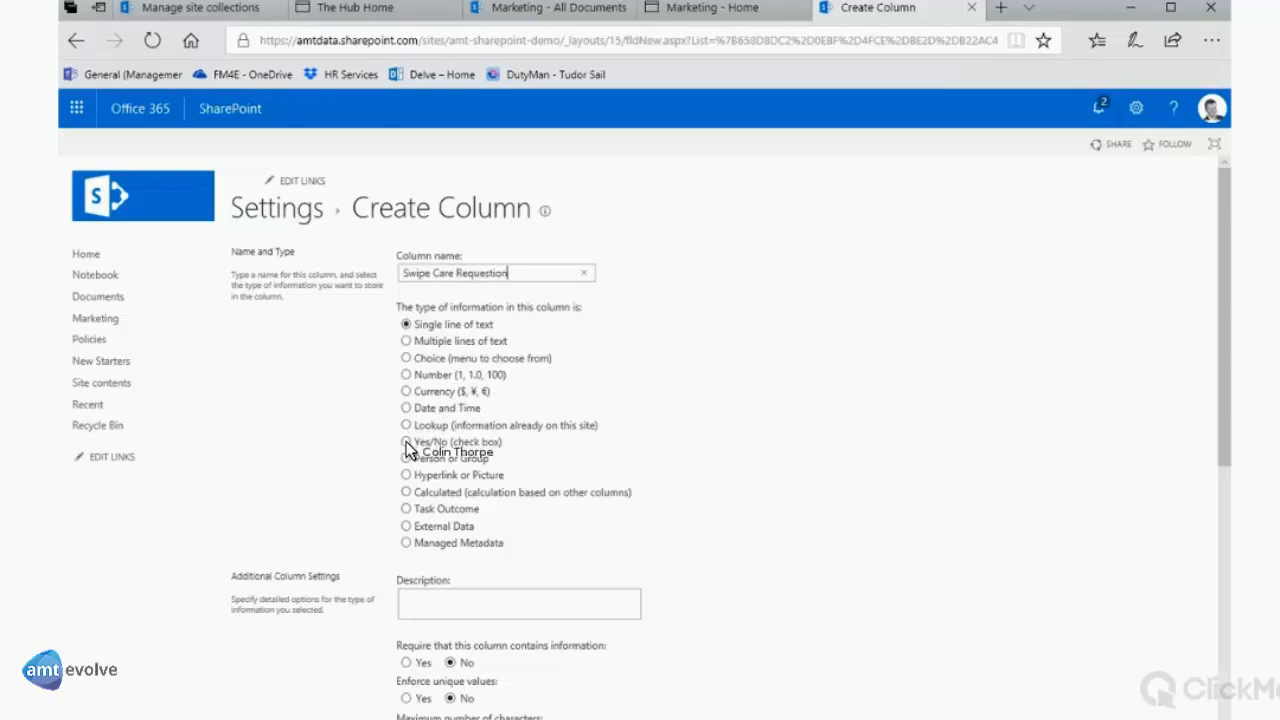
key("BackSpace")
key("BackSpace")
key("BackSpace")
type("ed")
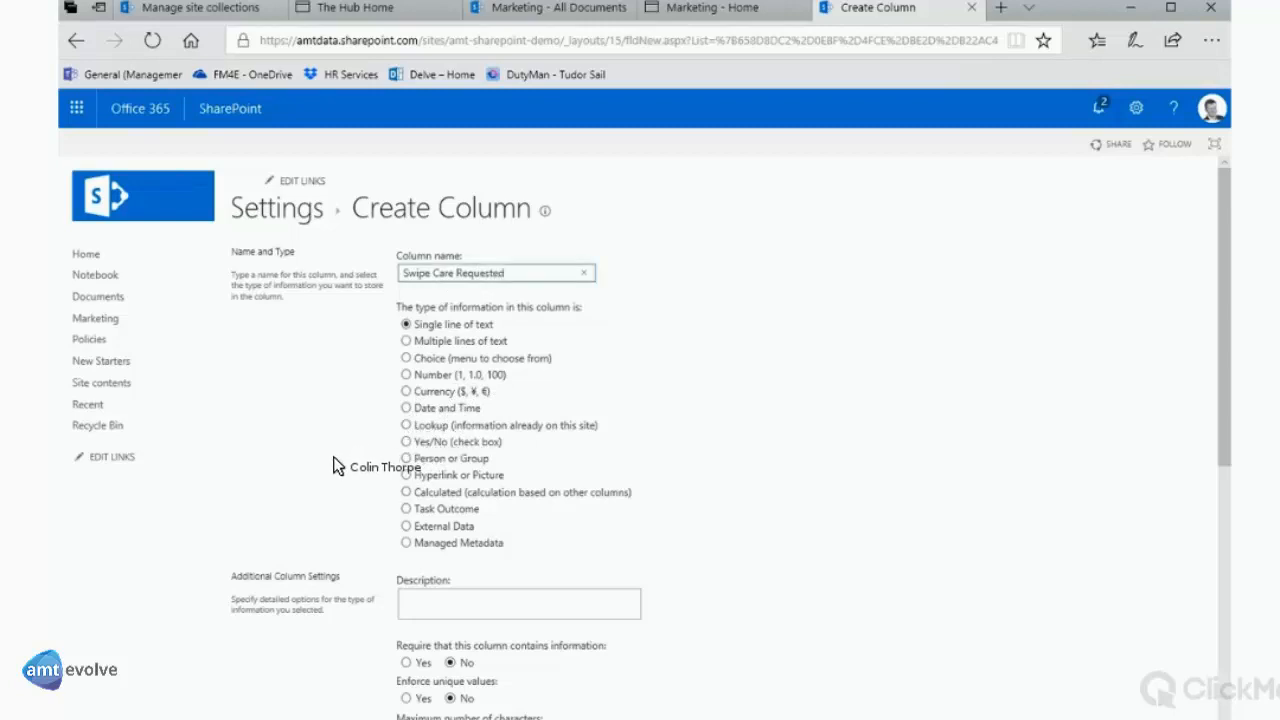
left_click(406, 442)
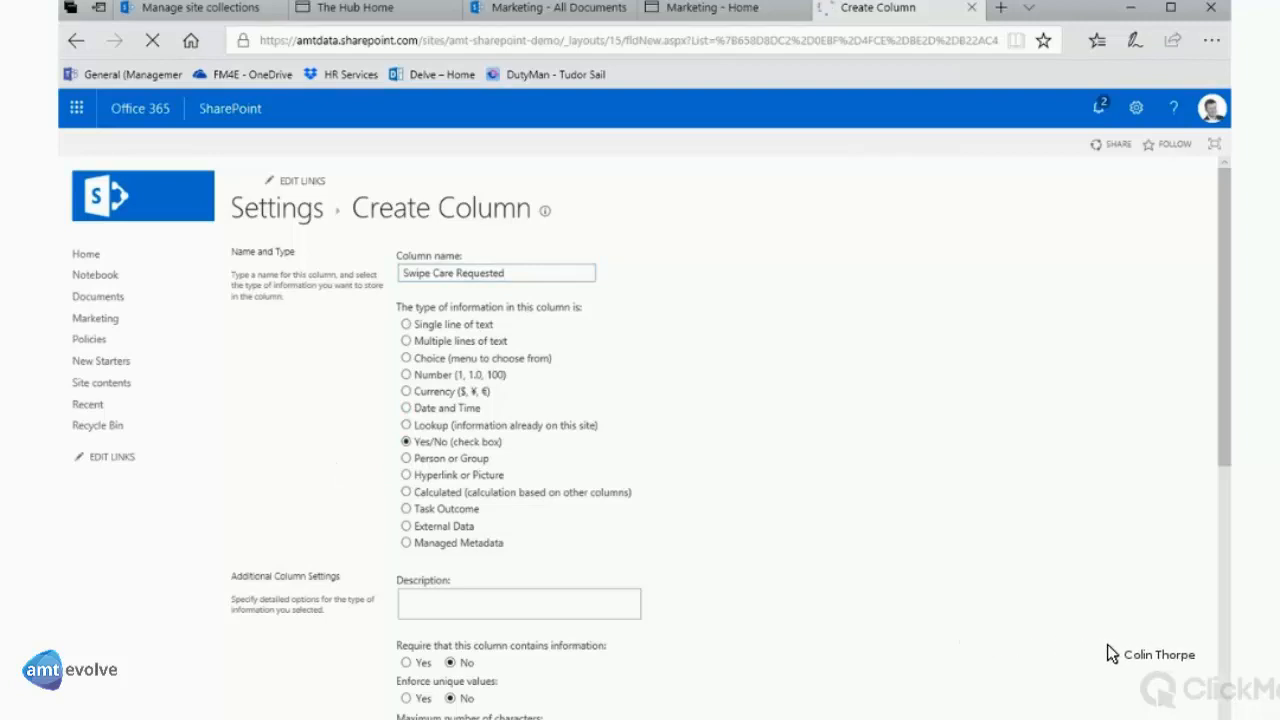
scroll(1107, 644, "down", 2)
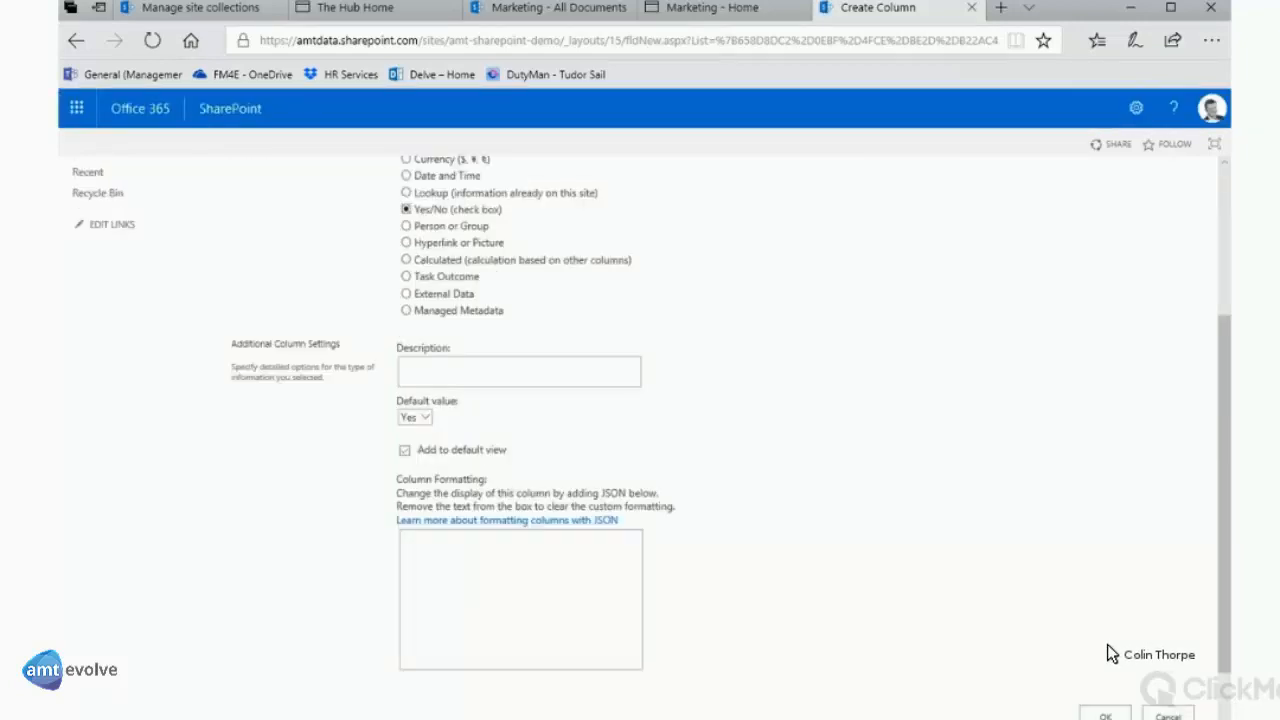
scroll(1107, 644, "down", 1)
left_click(1105, 644)
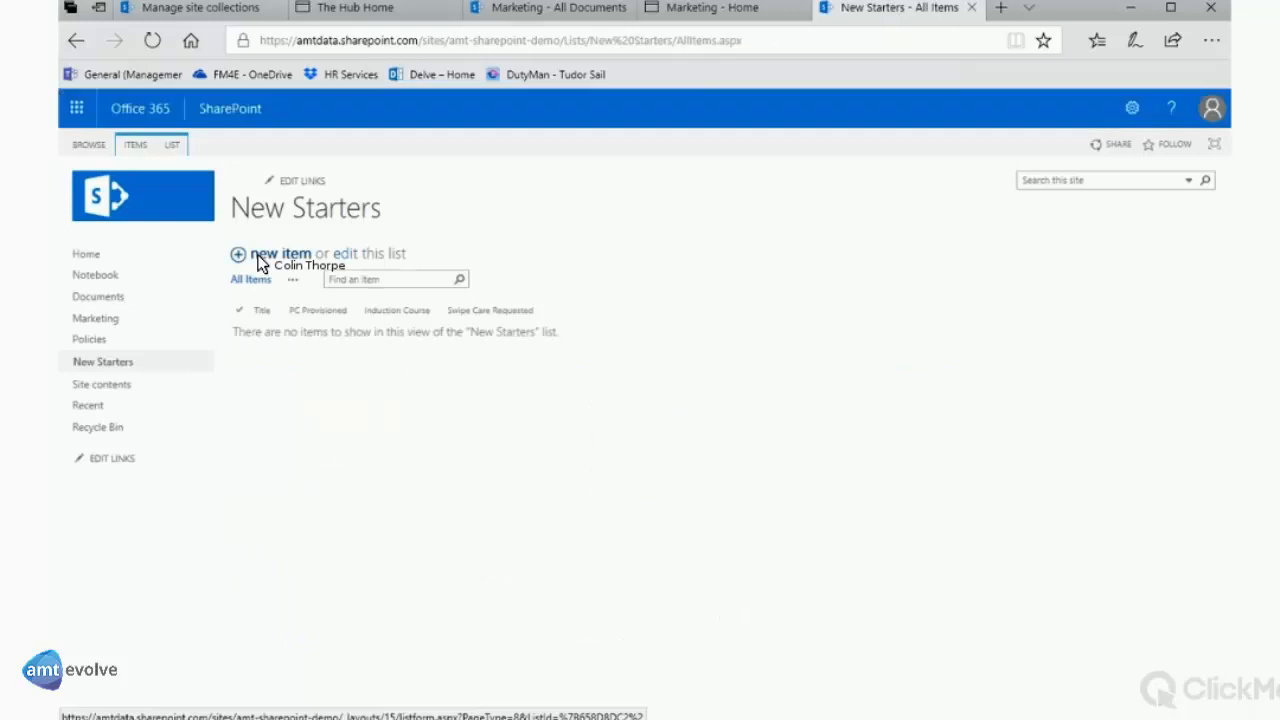
Start a new item in the New Starters list with the starter's name as title, and untick PC Provisioned and Swipe Care Requested
left_click(256, 255)
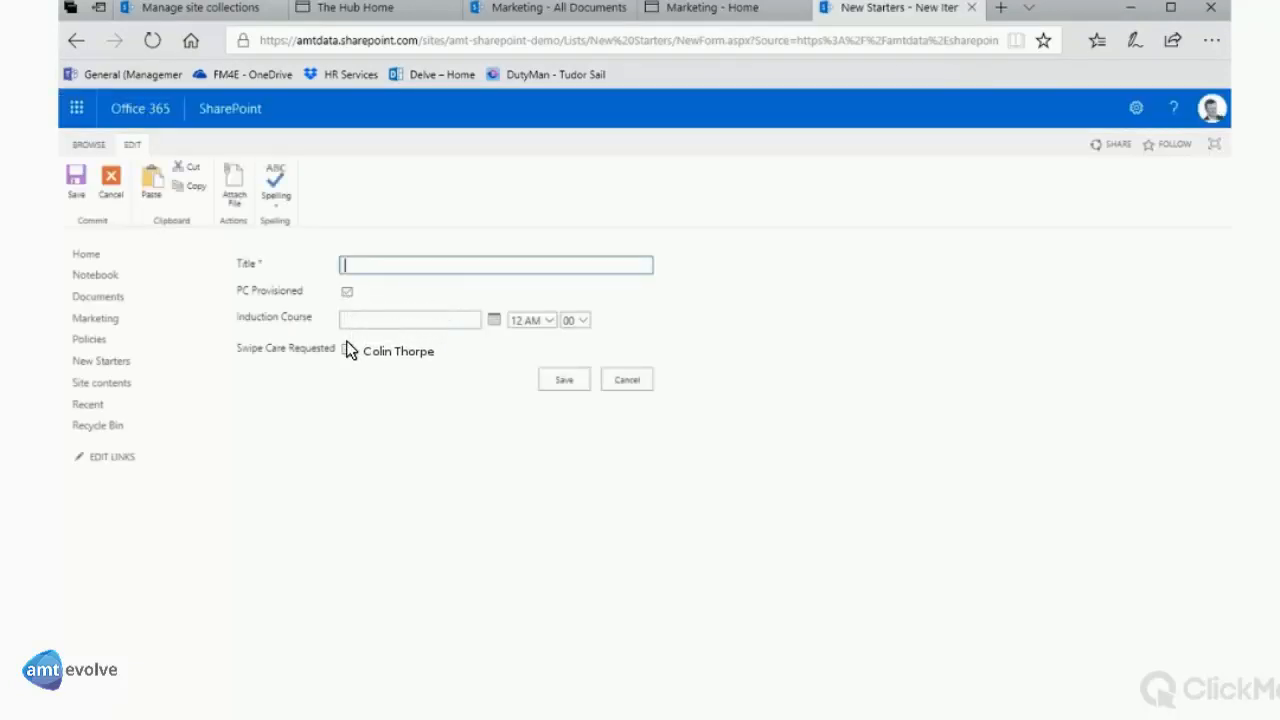
type("Joe Blogs")
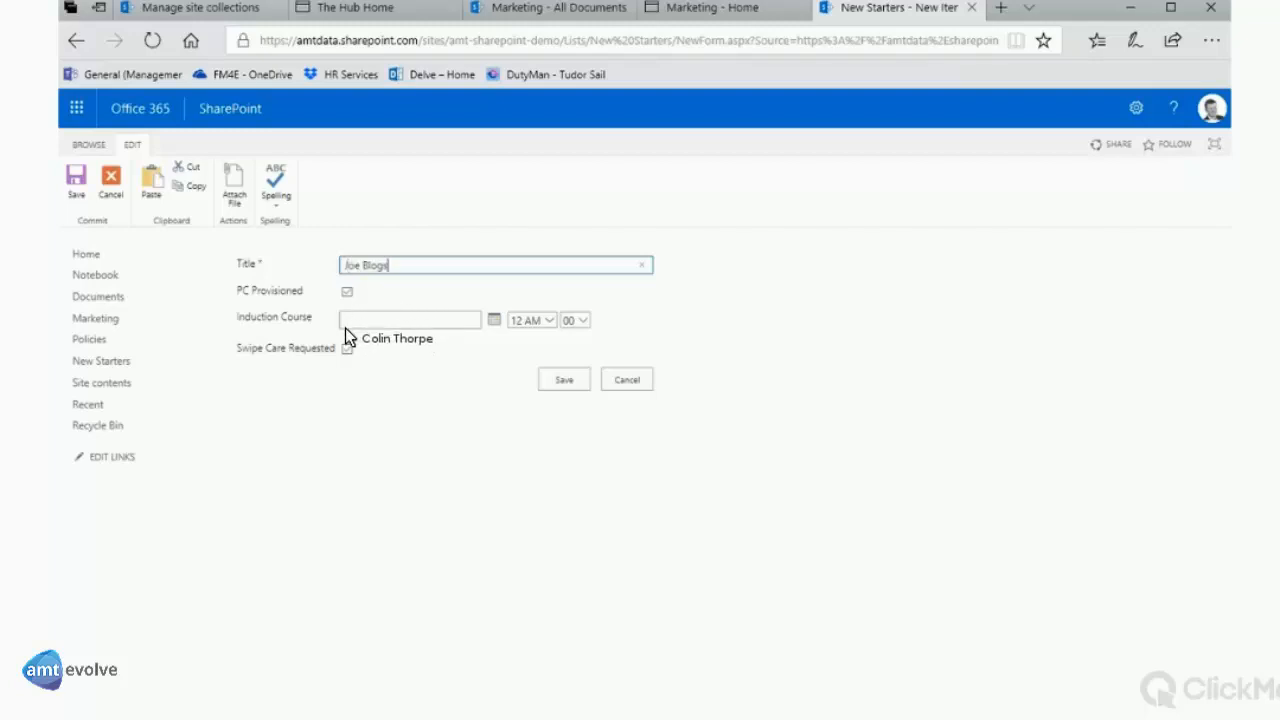
left_click(347, 292)
left_click(350, 350)
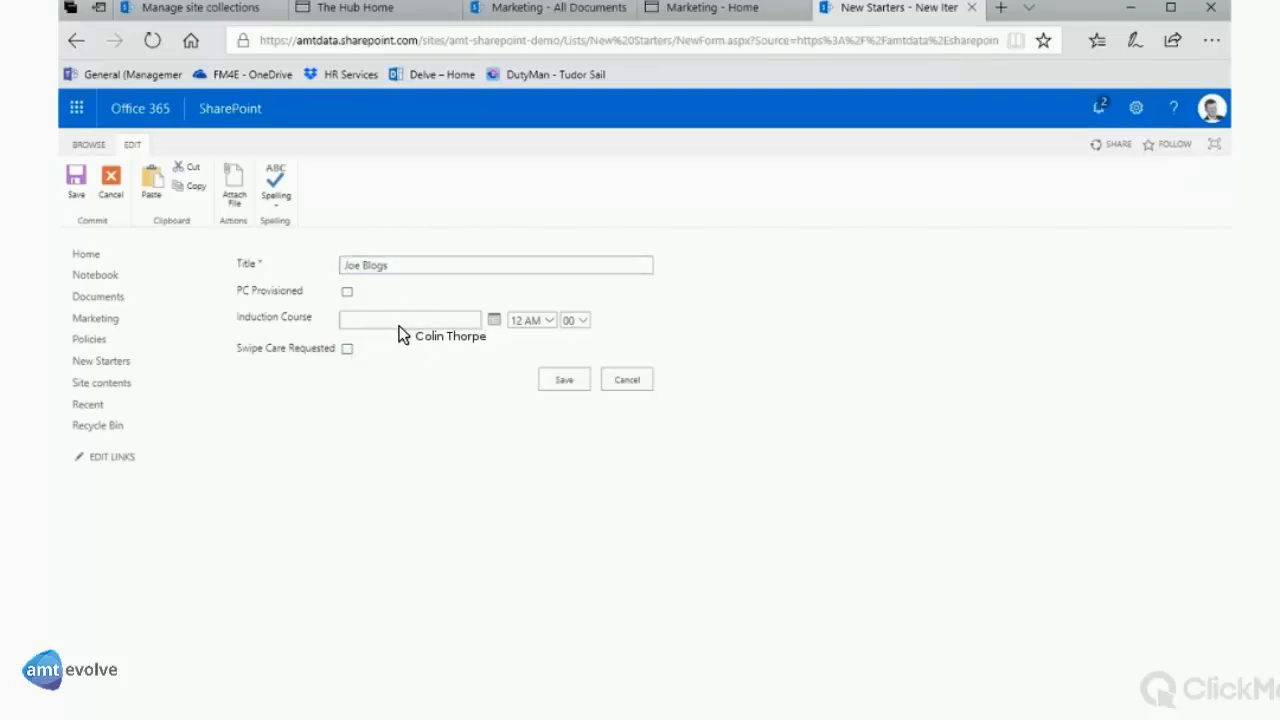
Enter 16/4/2018 at 9 AM as the Induction Course date and time, and try to save the item
left_click(399, 322)
type("16/4/")
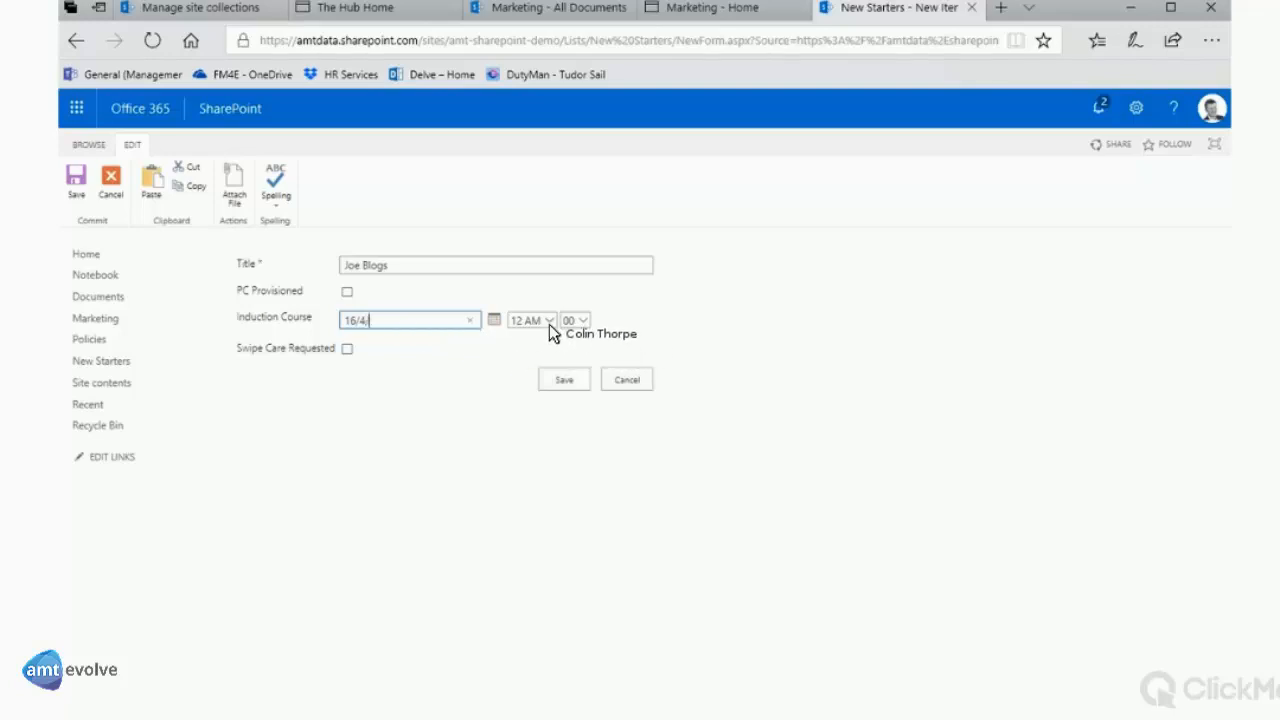
type("2018")
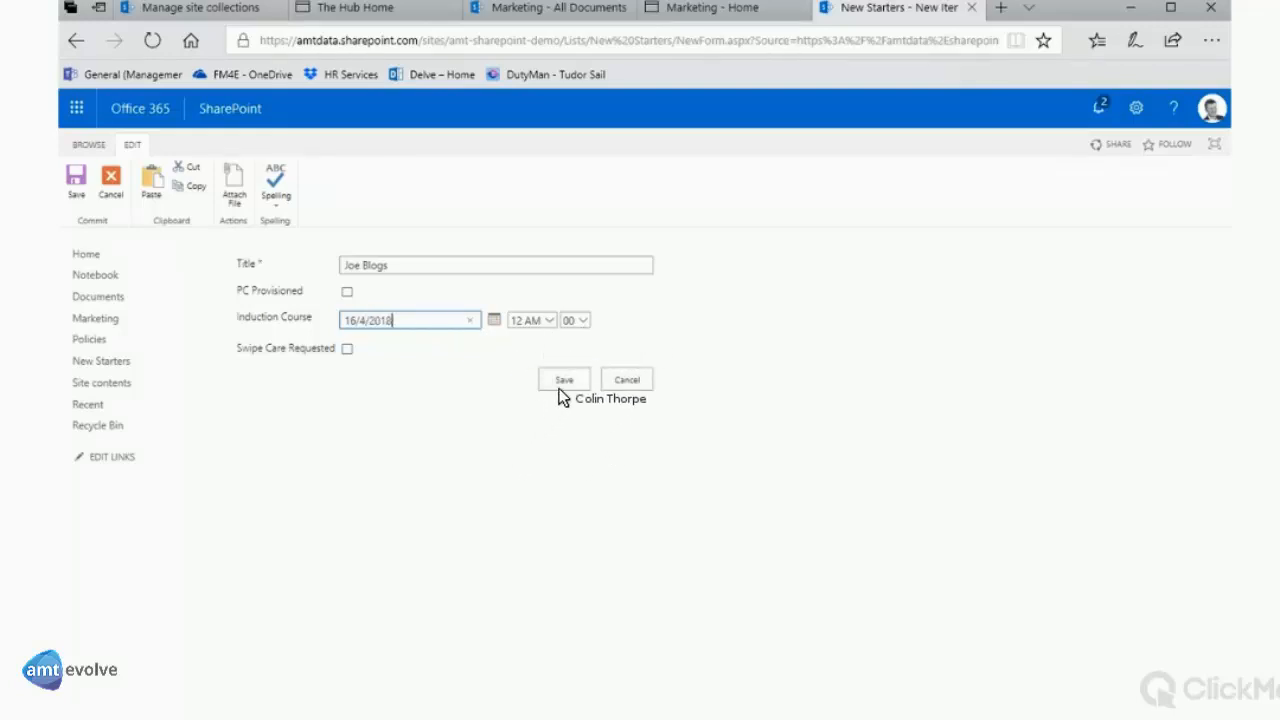
key("Tab")
key("alt+Down")
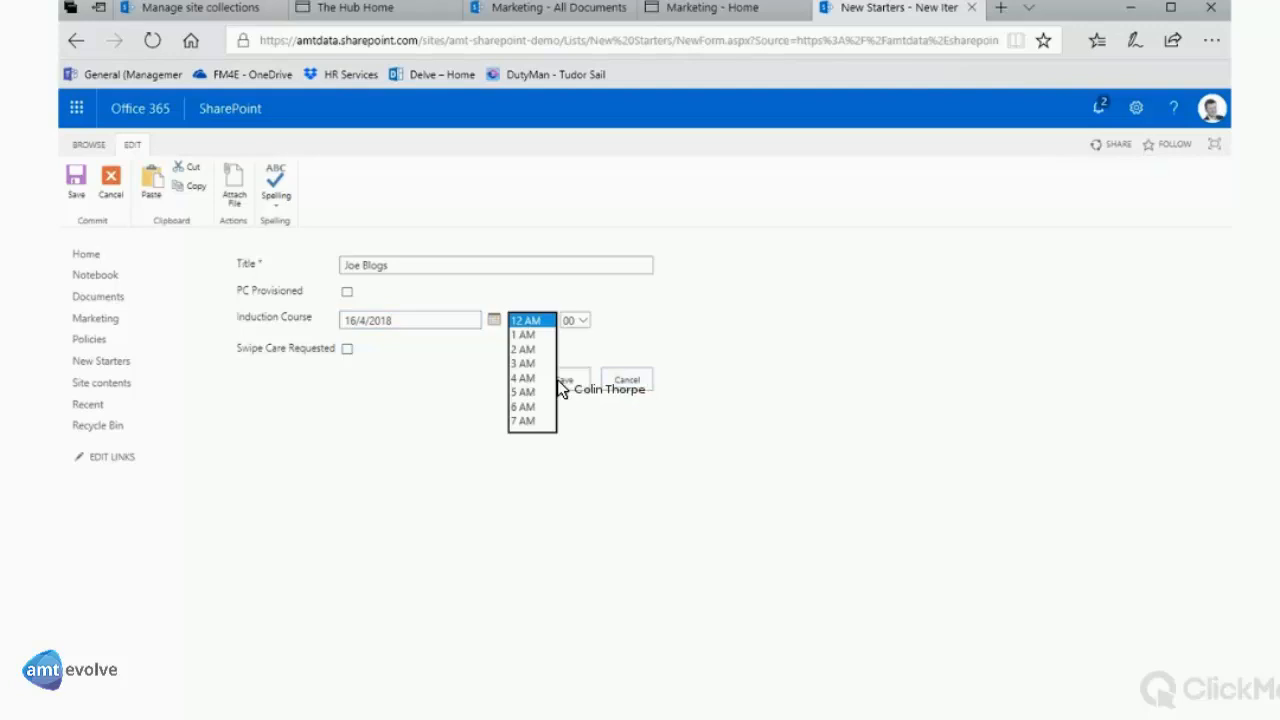
key("9")
key("Return")
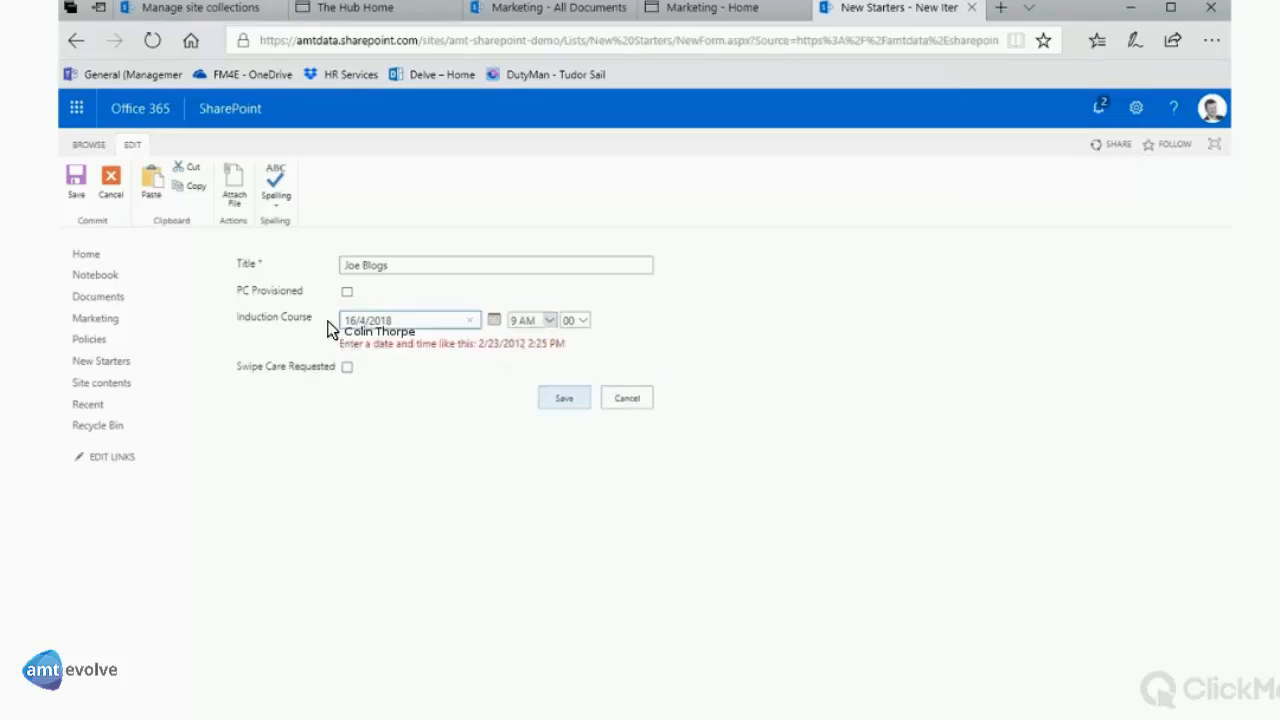
left_click(563, 400)
Change the Induction Course date to 4/18/2018 and save the item
type("4/1")
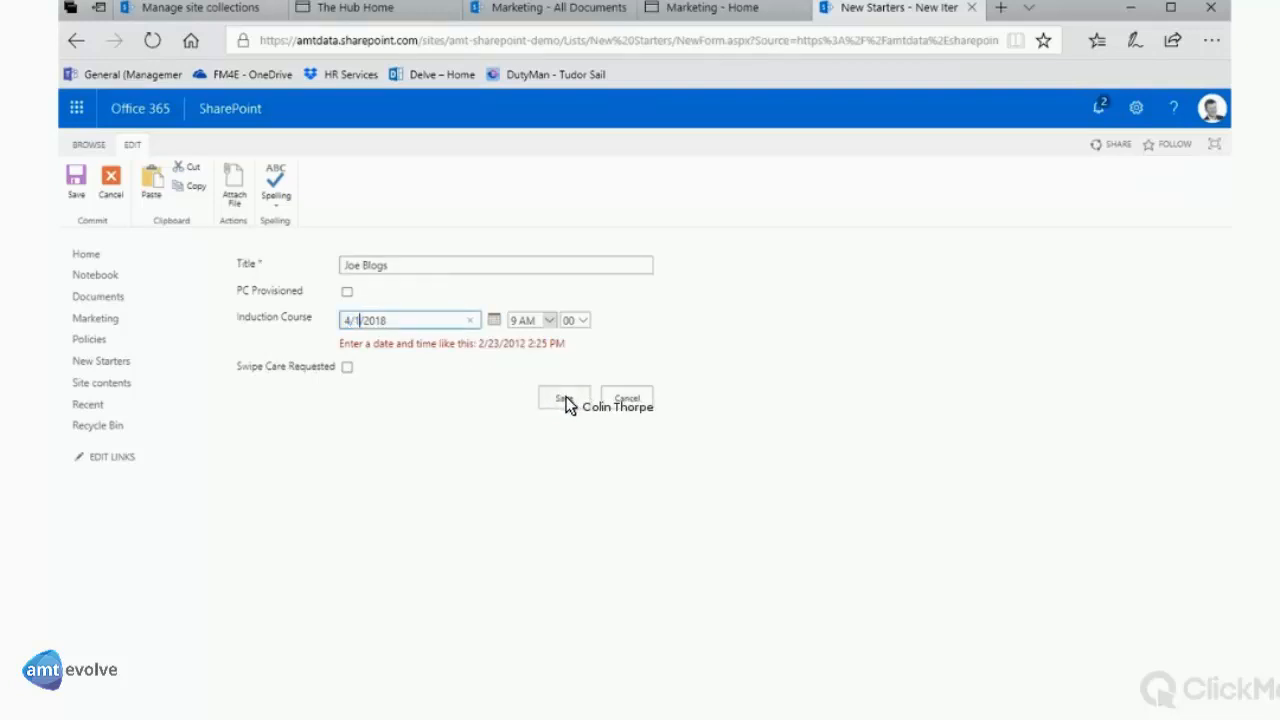
type("8")
left_click(558, 382)
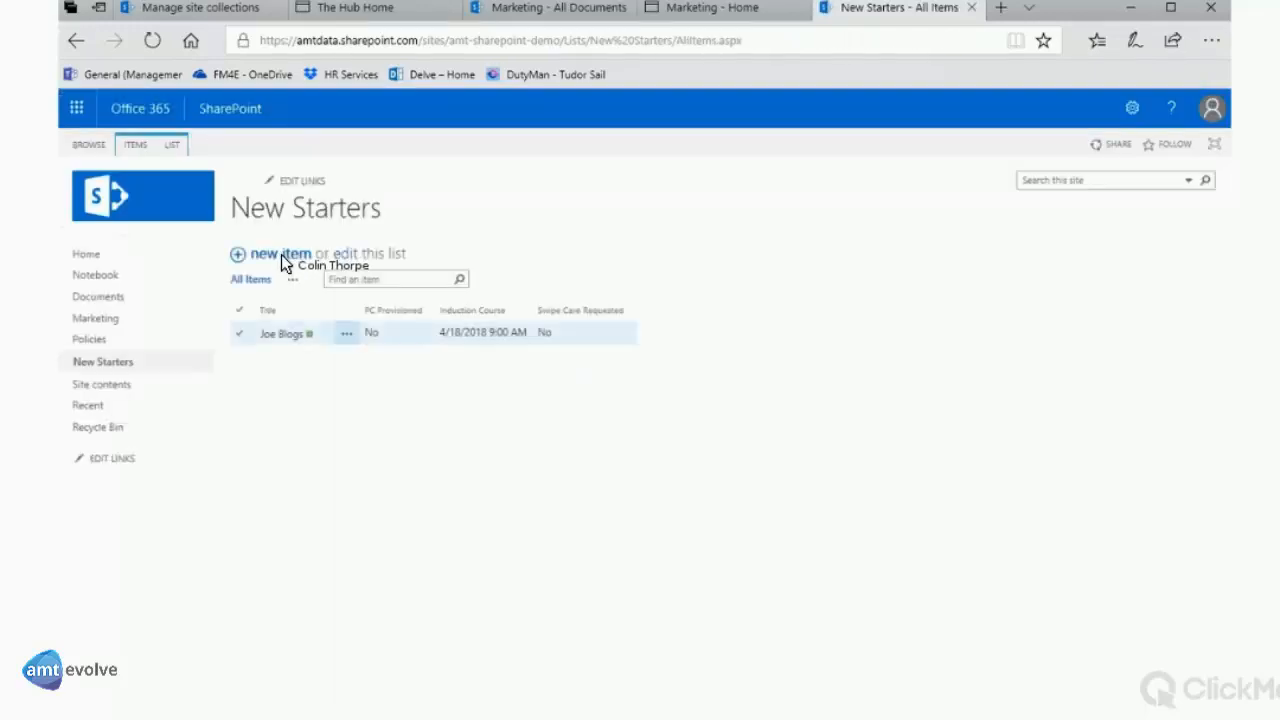
Start another New Starters item with the second starter's name as title, and untick PC Provisioned and Swipe Care Requested
left_click(281, 254)
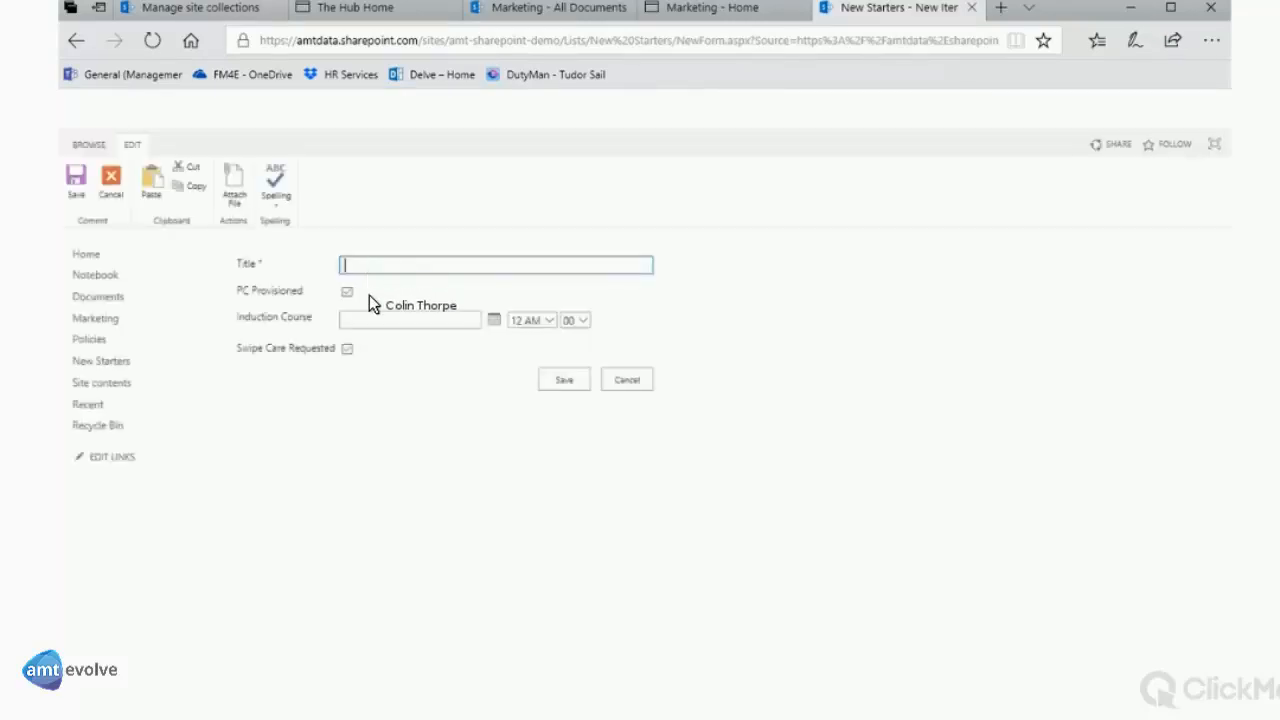
type("f")
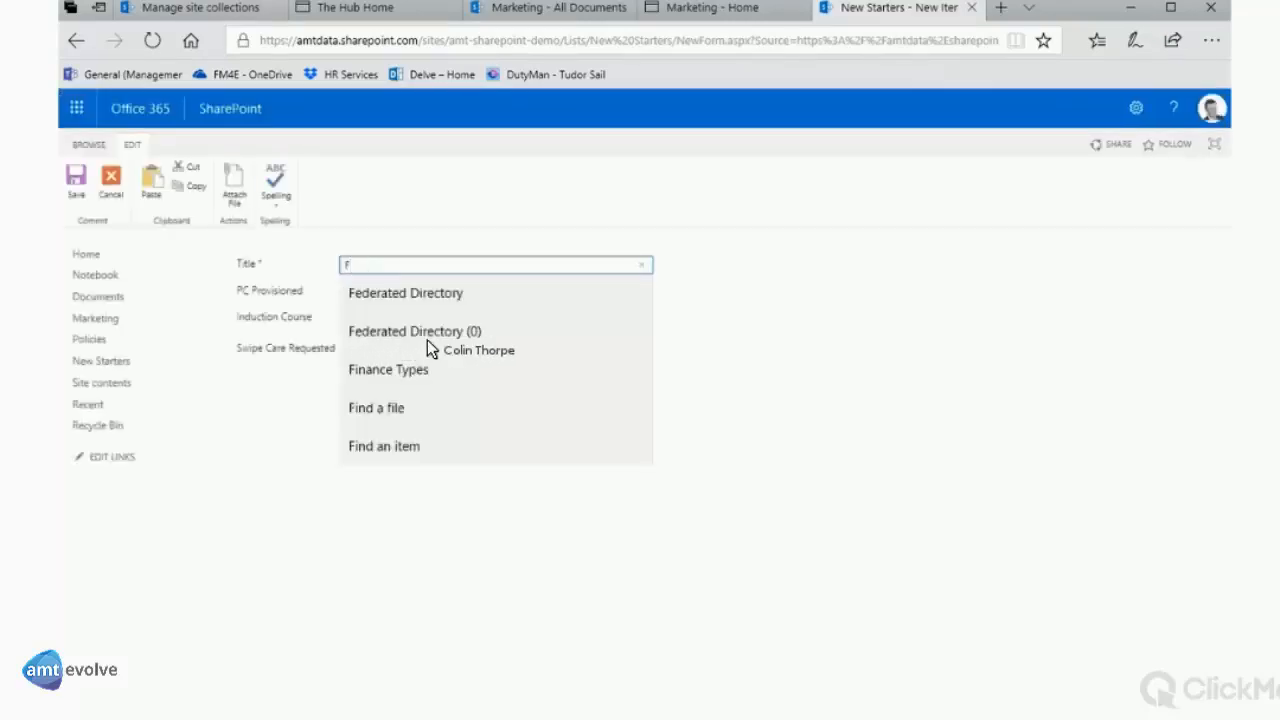
type("red Smith")
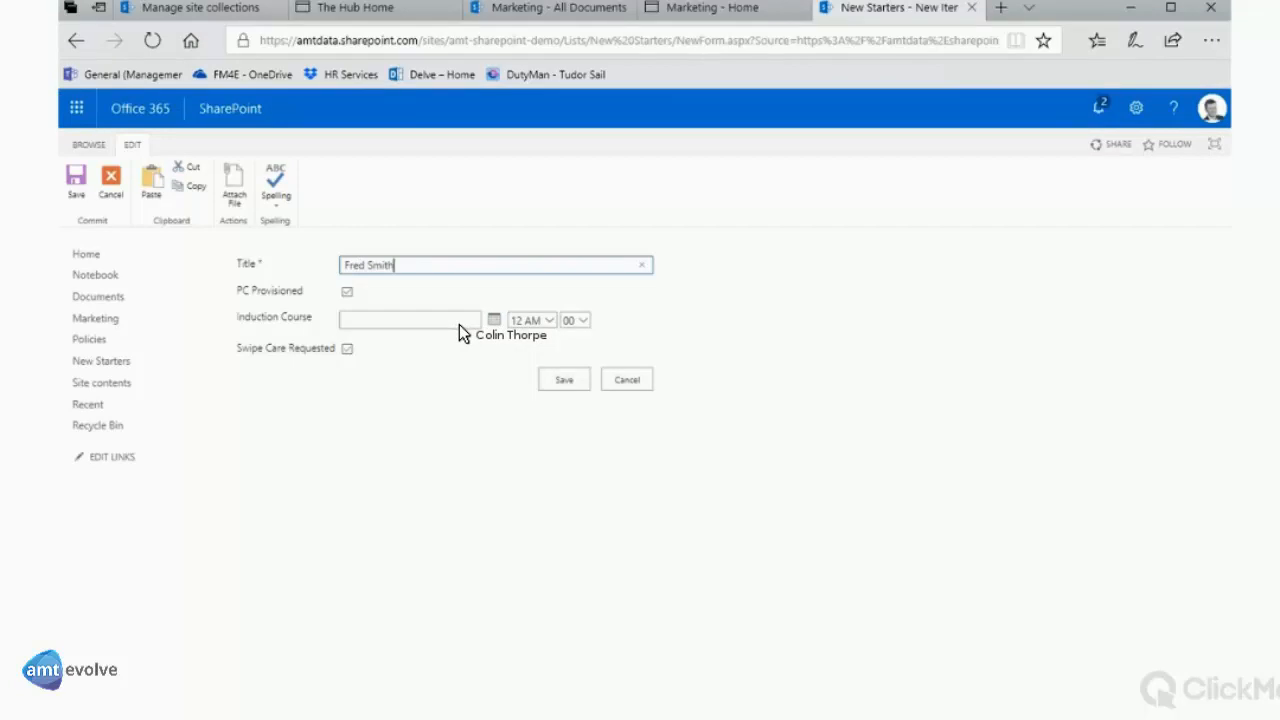
key("Tab")
key("space")
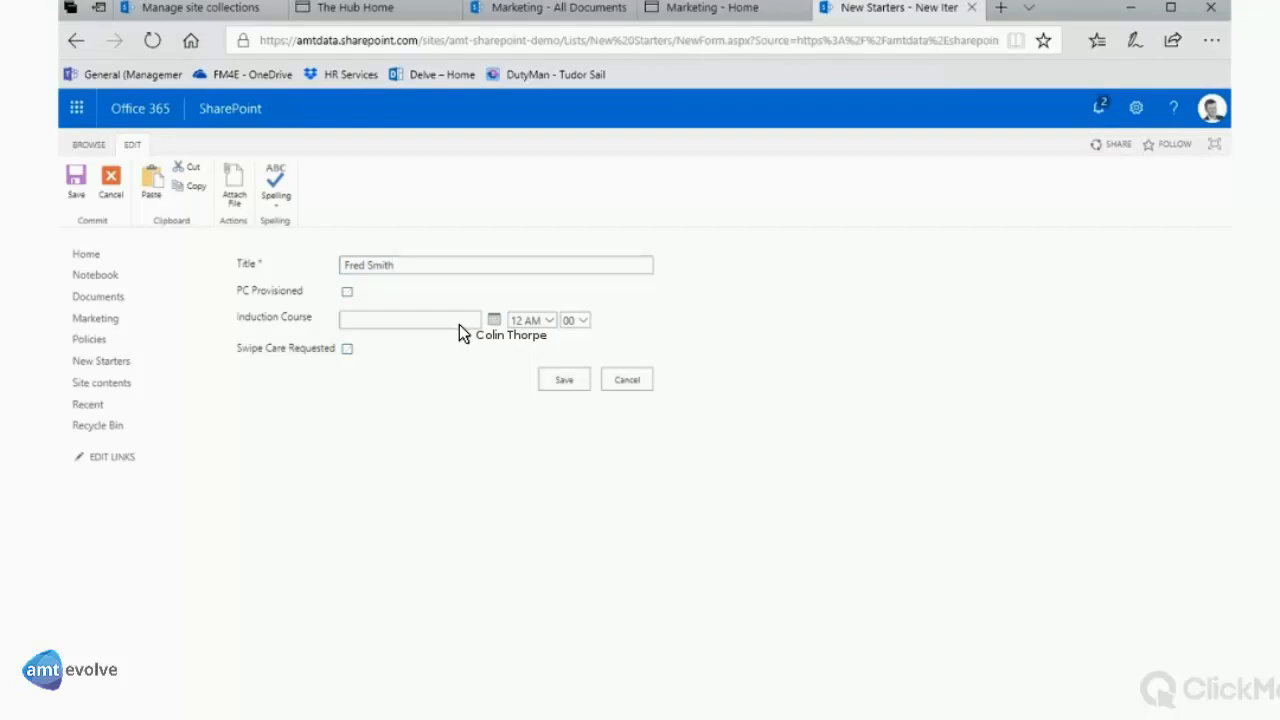
Set the Induction Course to 4/18/2018 at 9 AM and save the new item
left_click(459, 324)
type("4/18/2")
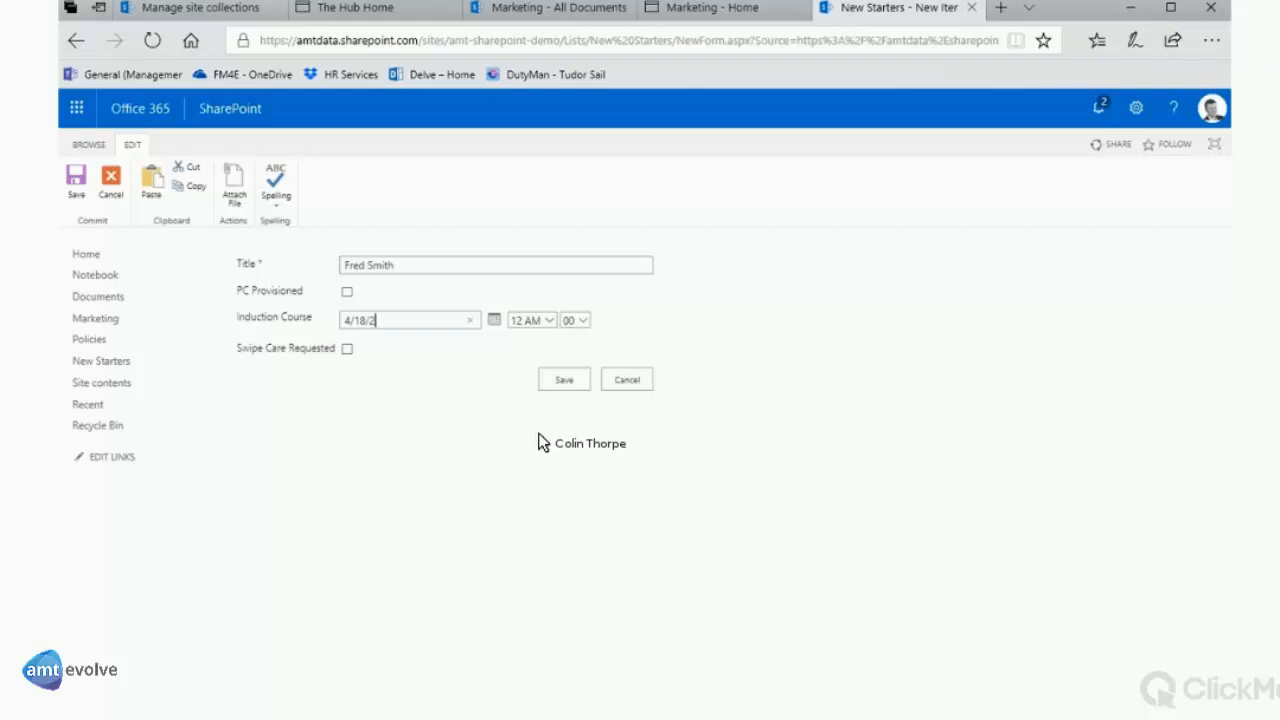
type("018")
key("Tab")
key("alt+Down")
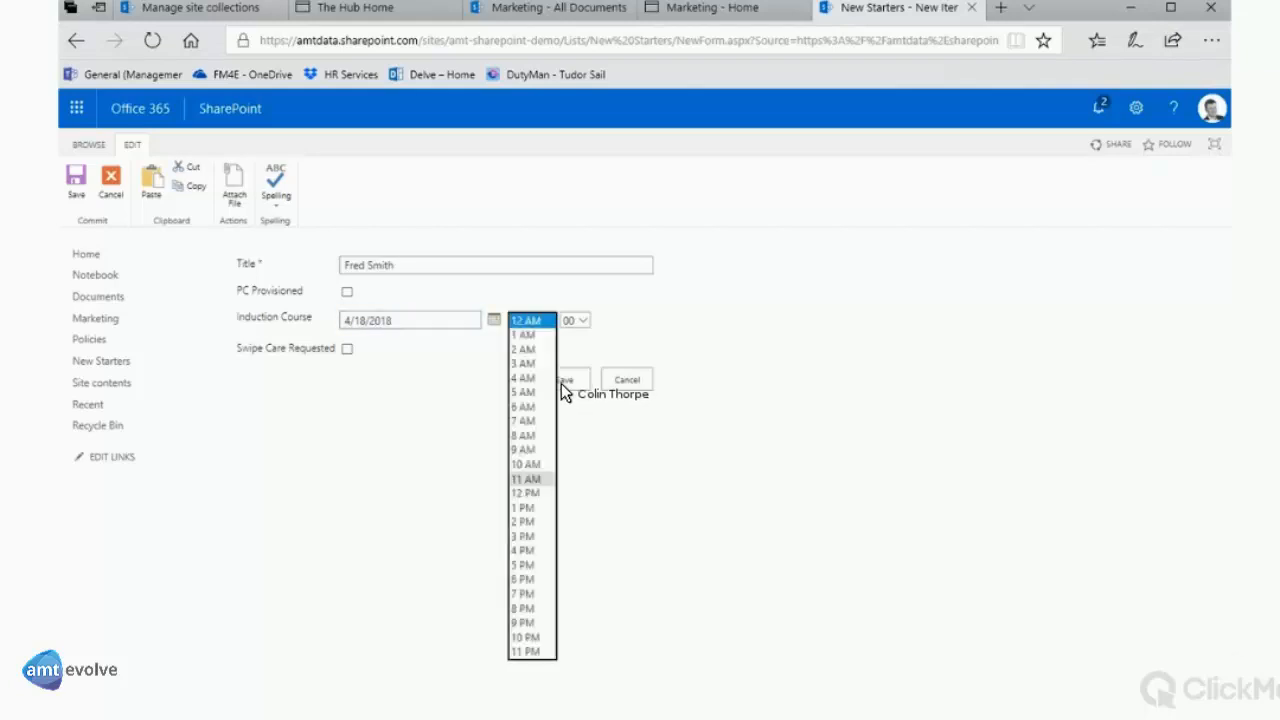
left_click(528, 449)
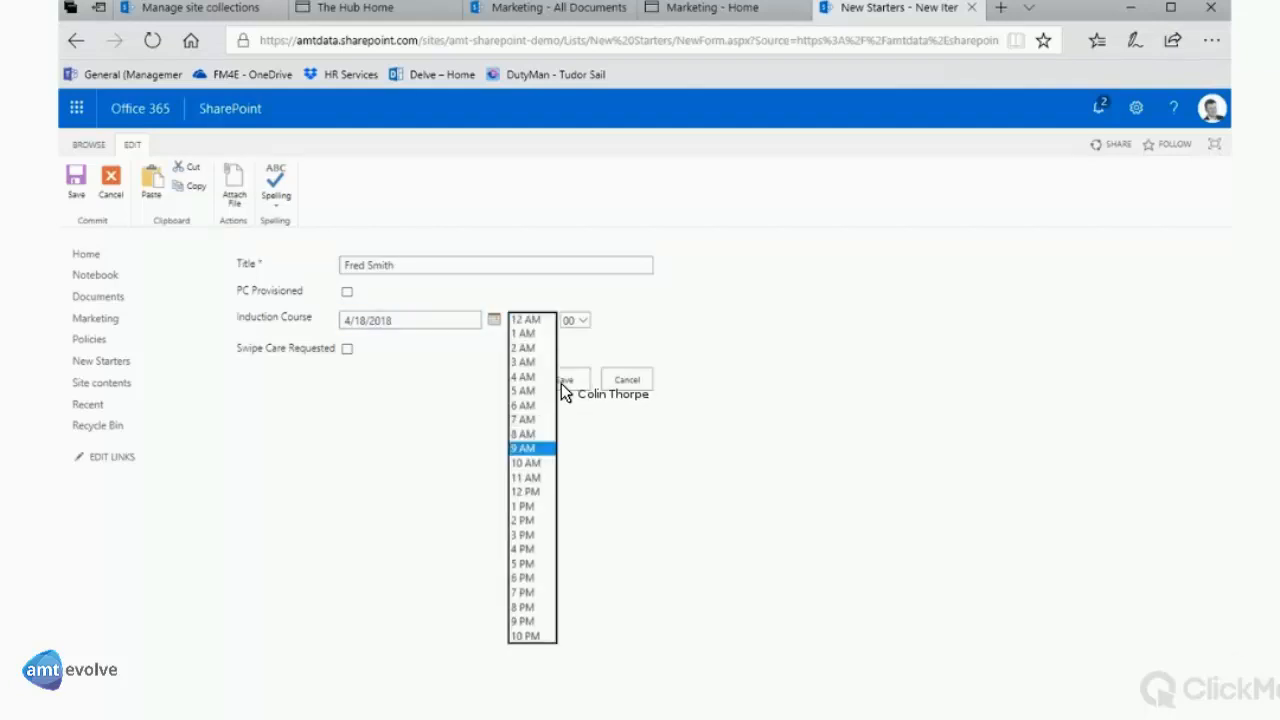
left_click(561, 383)
left_click(561, 383)
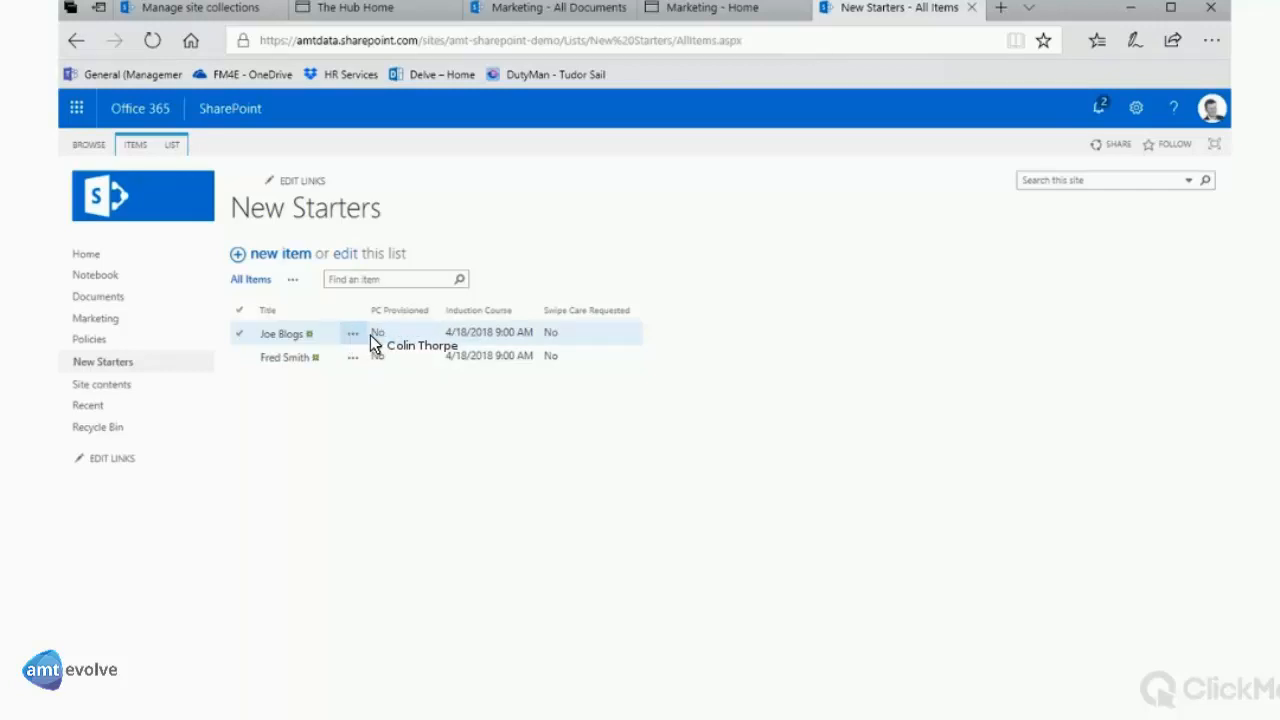
Edit the first New Starters item to tick PC Provisioned, and save it
right_click(456, 335)
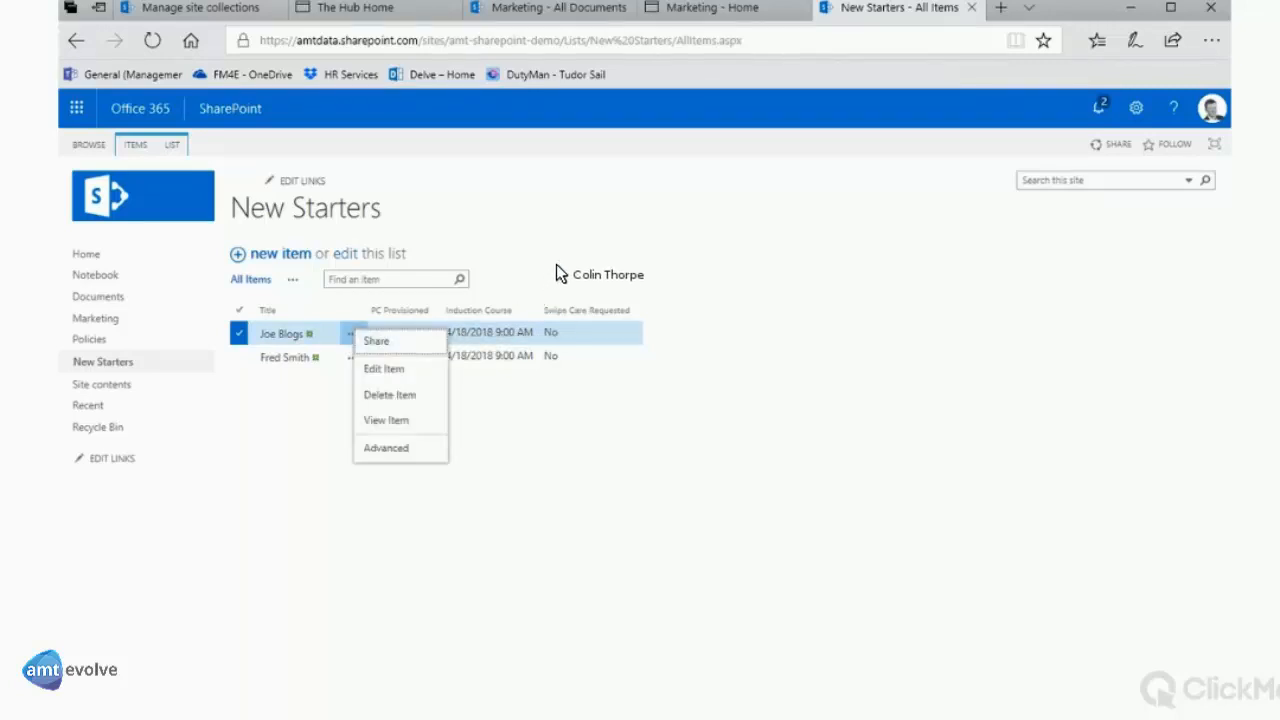
left_click(395, 338)
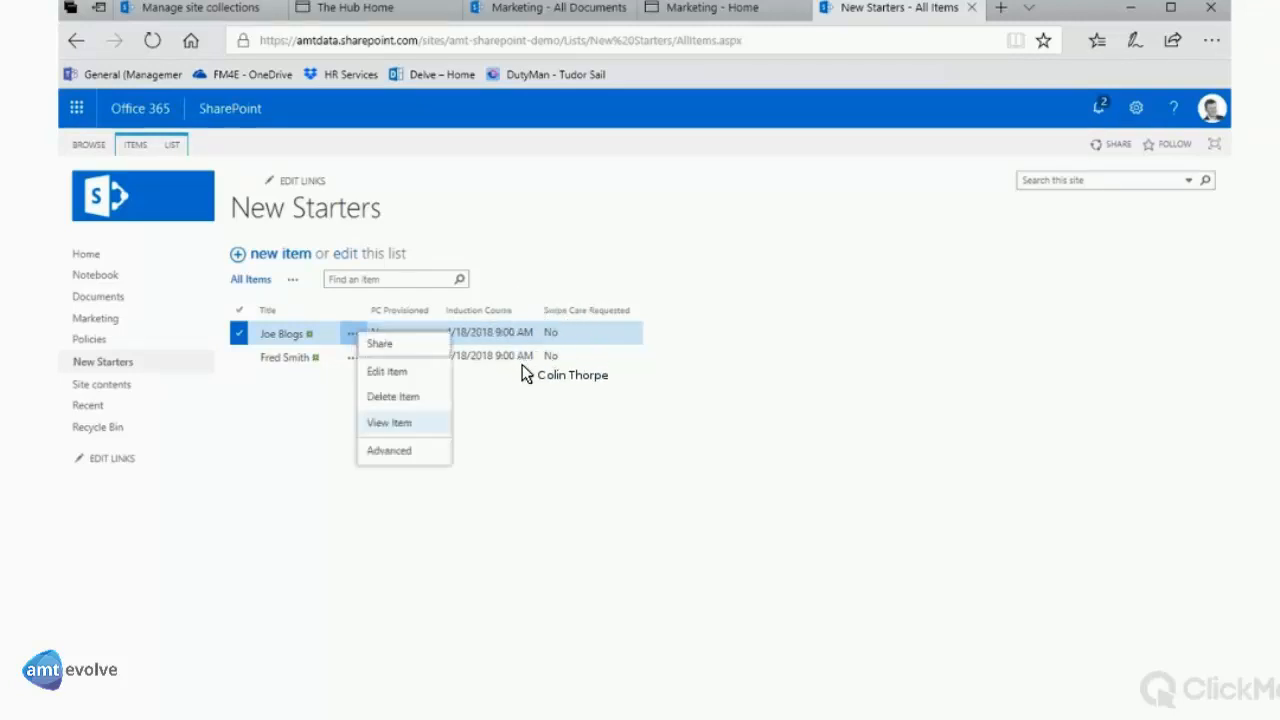
left_click(387, 372)
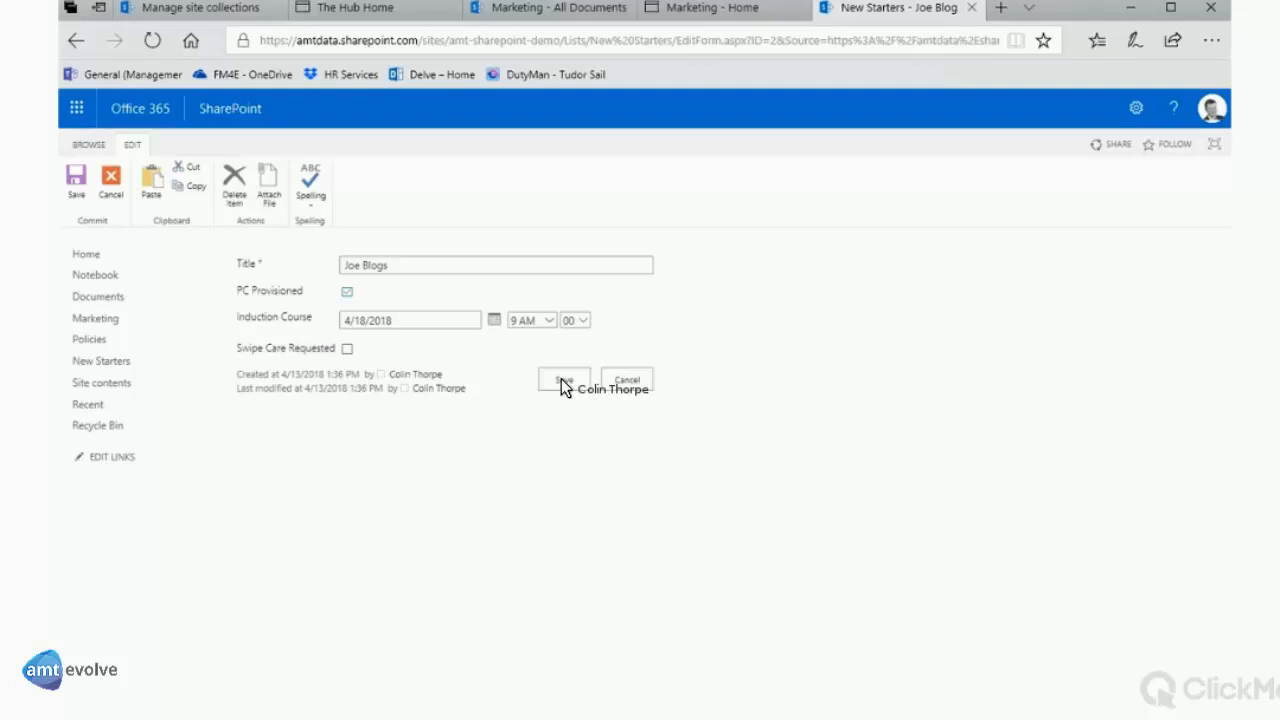
left_click(559, 380)
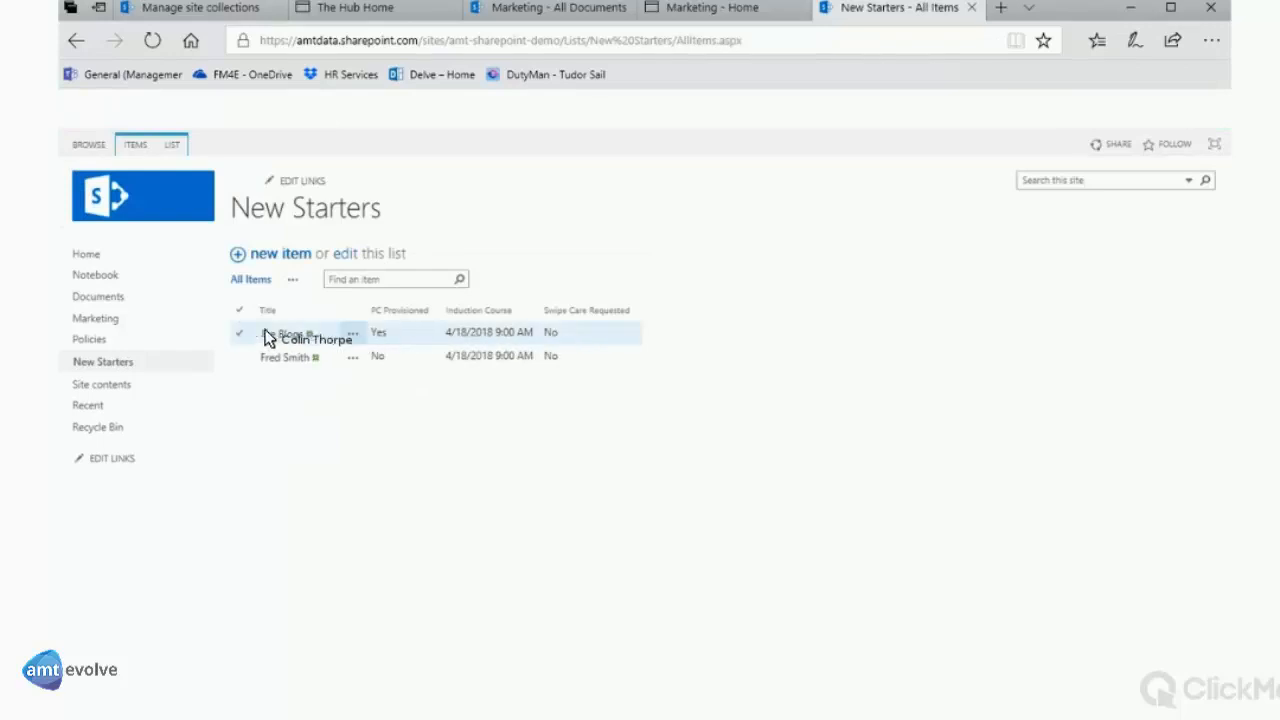
left_click(233, 336)
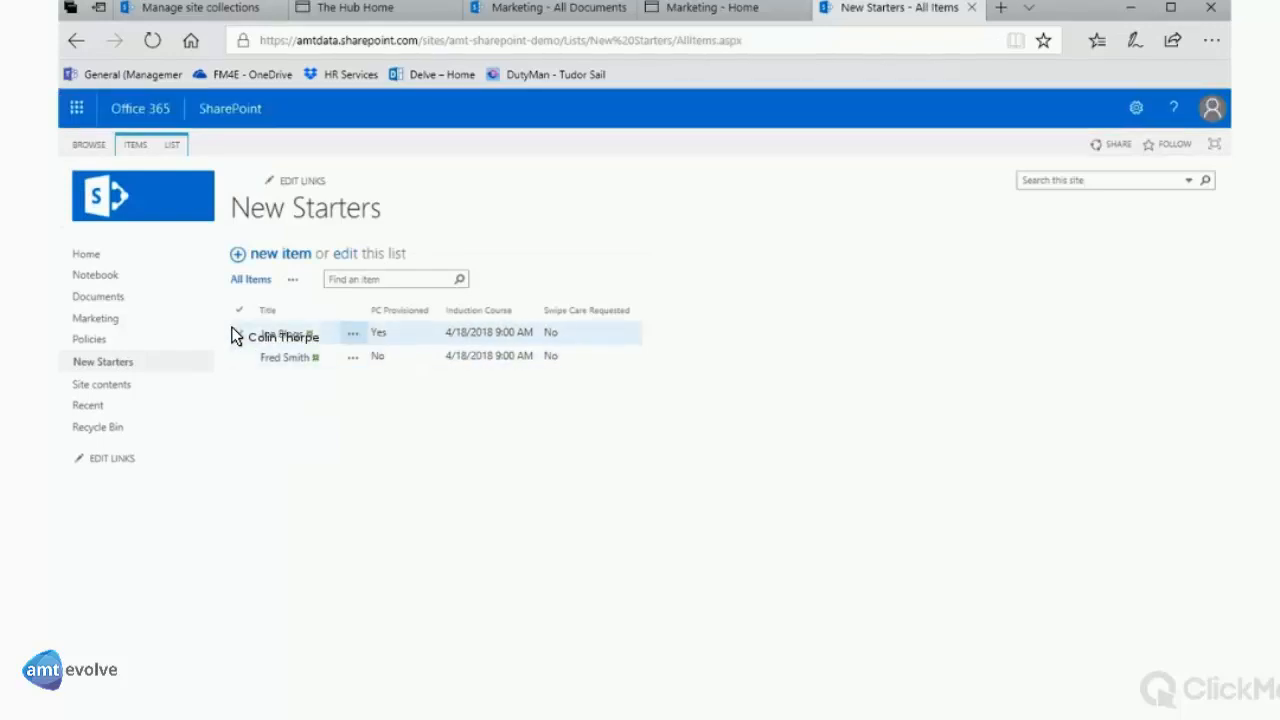
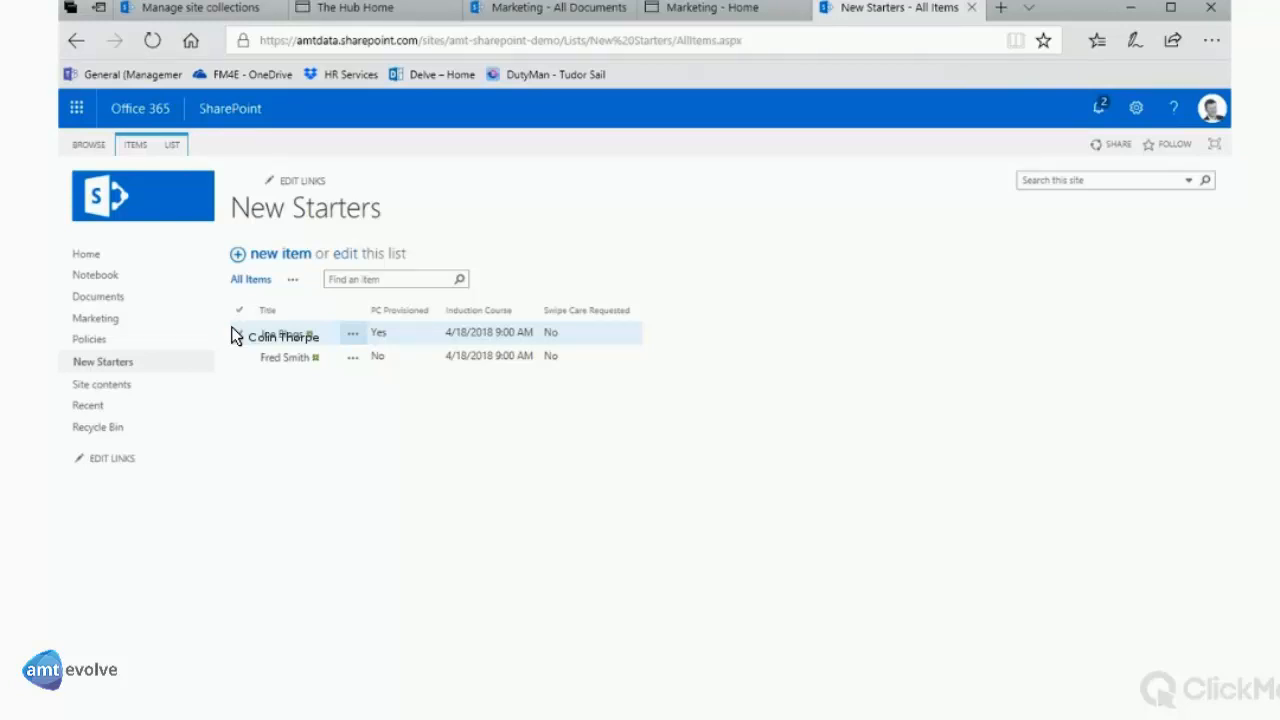
Open the Policies library, and look through the amt hub home page's tiles, news, tweets and Yammer feed
left_click_drag(235, 337, 101, 341)
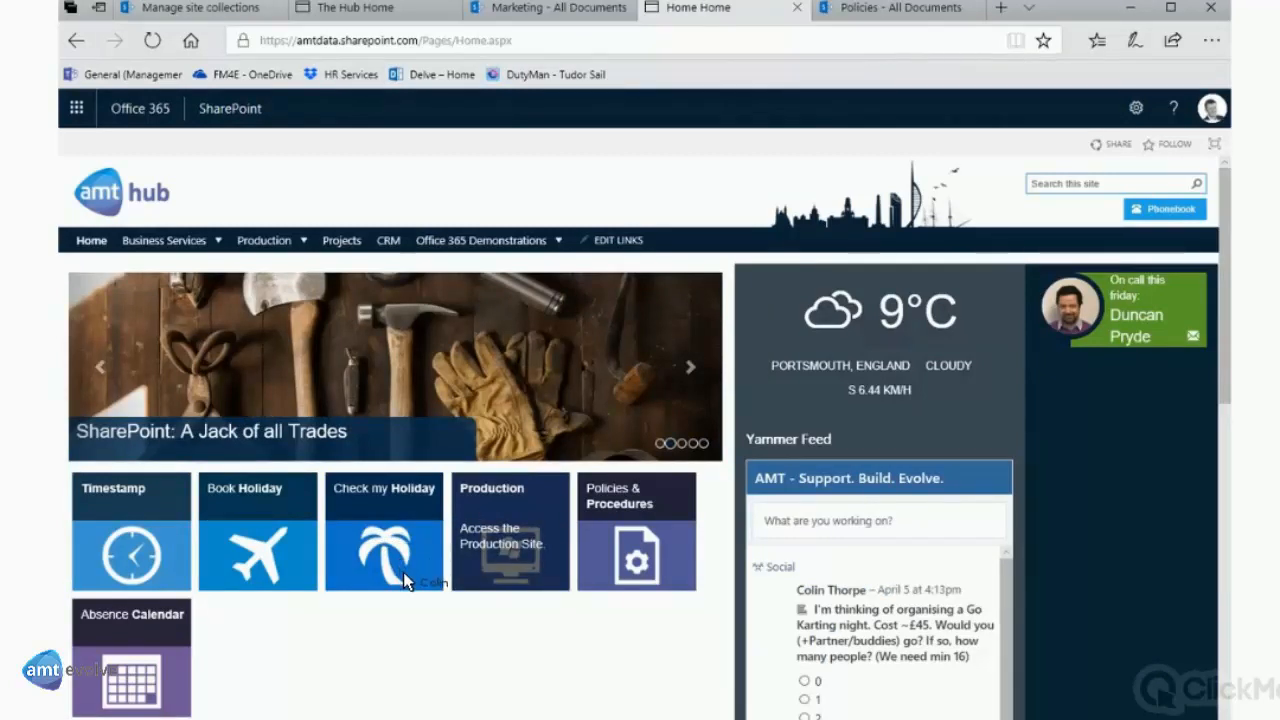
scroll(403, 580, "down", 3)
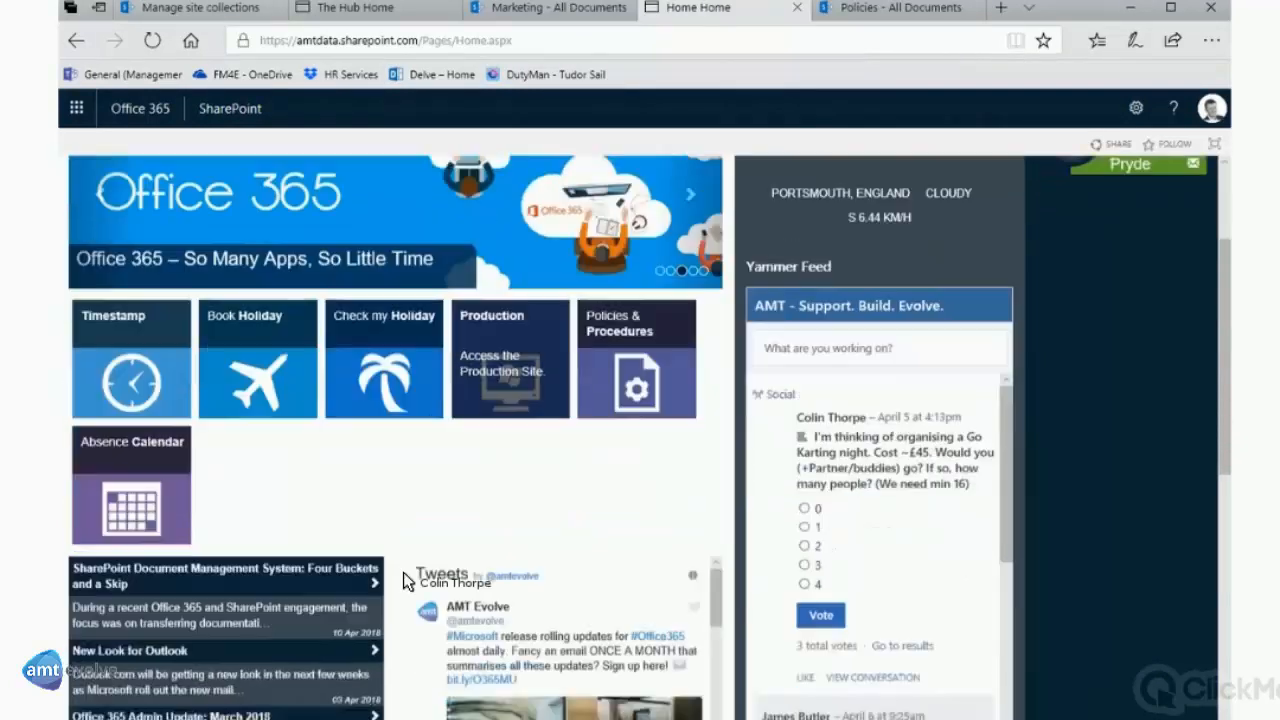
scroll(402, 574, "down", 2)
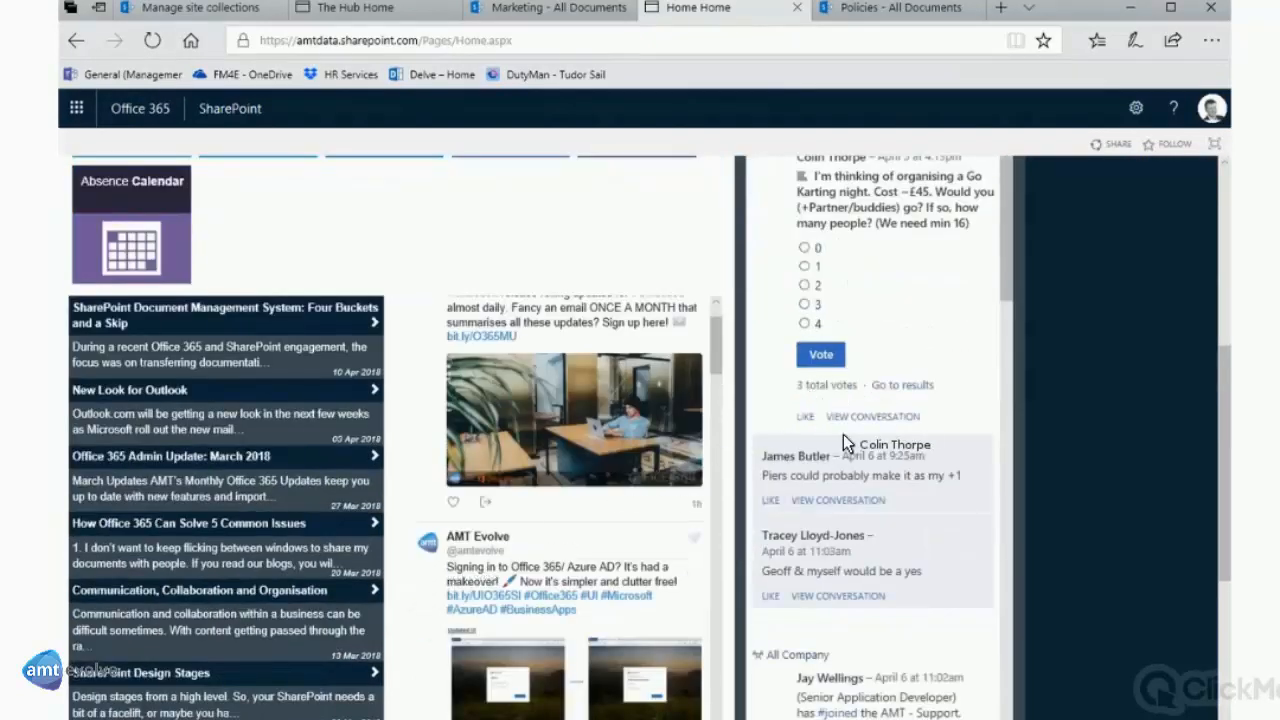
scroll(857, 436, "down", 1)
scroll(857, 436, "down", 2)
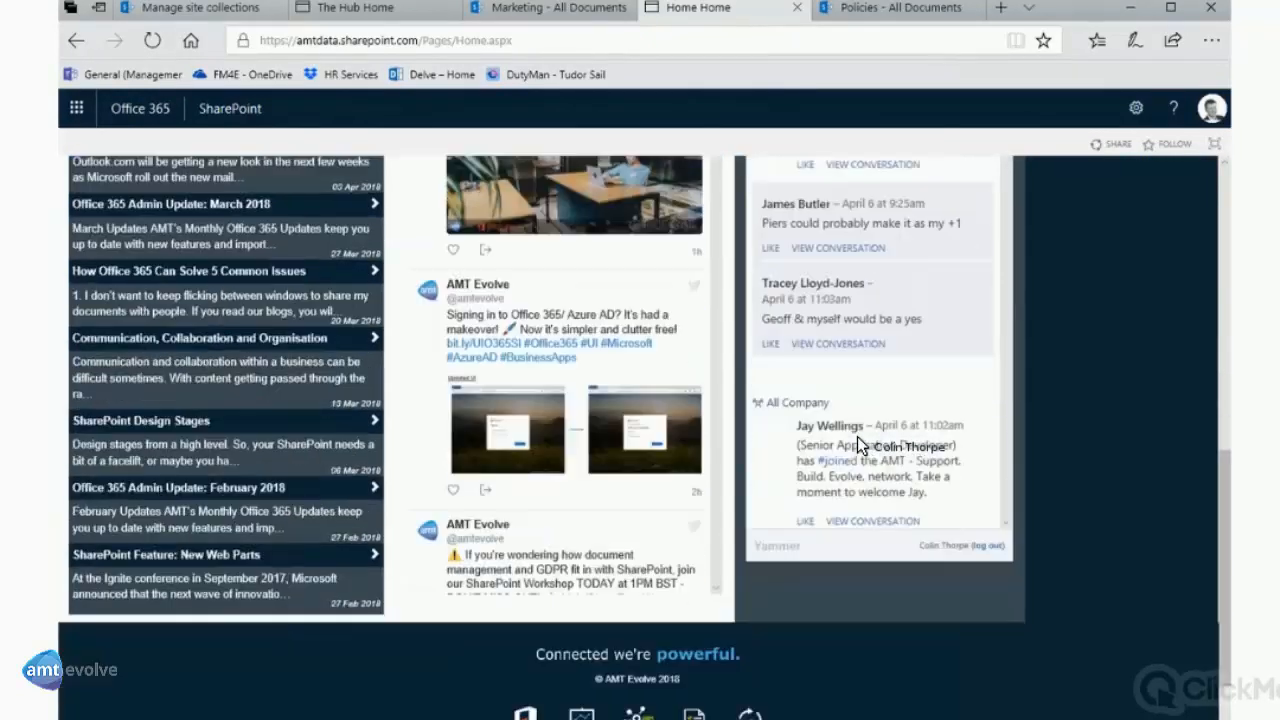
scroll(857, 436, "up", 5)
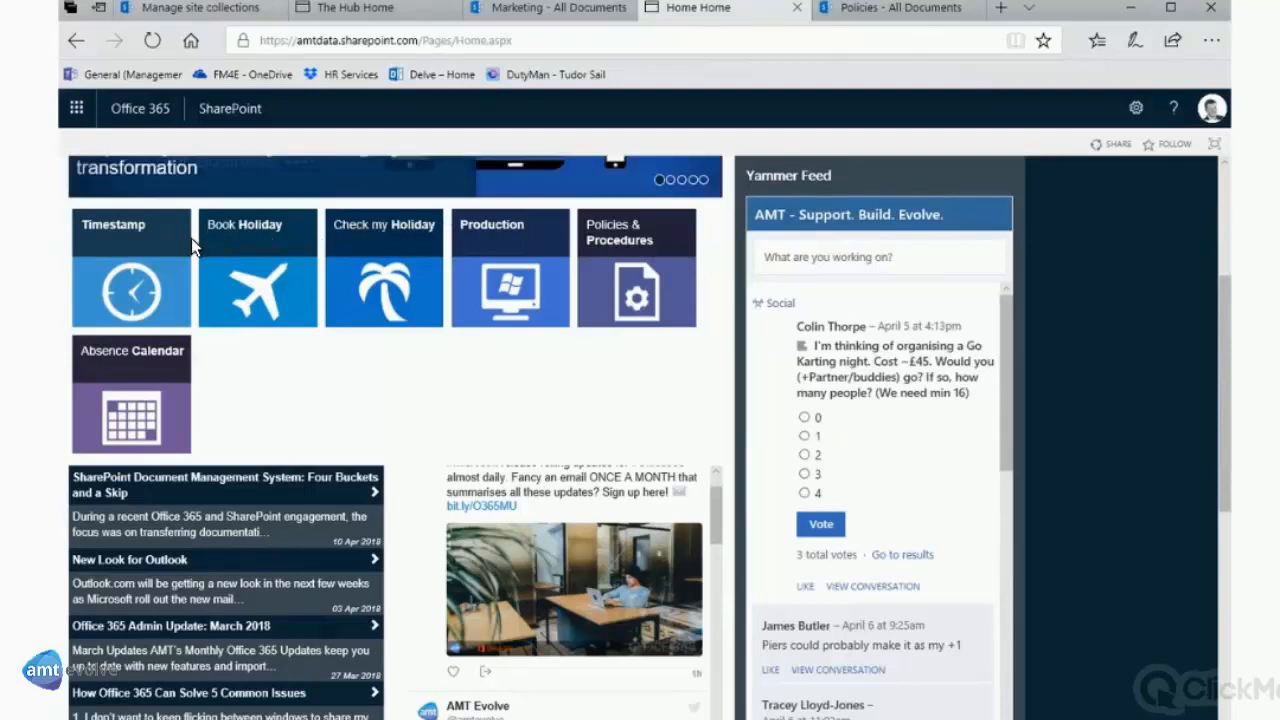
scroll(189, 239, "up", 3)
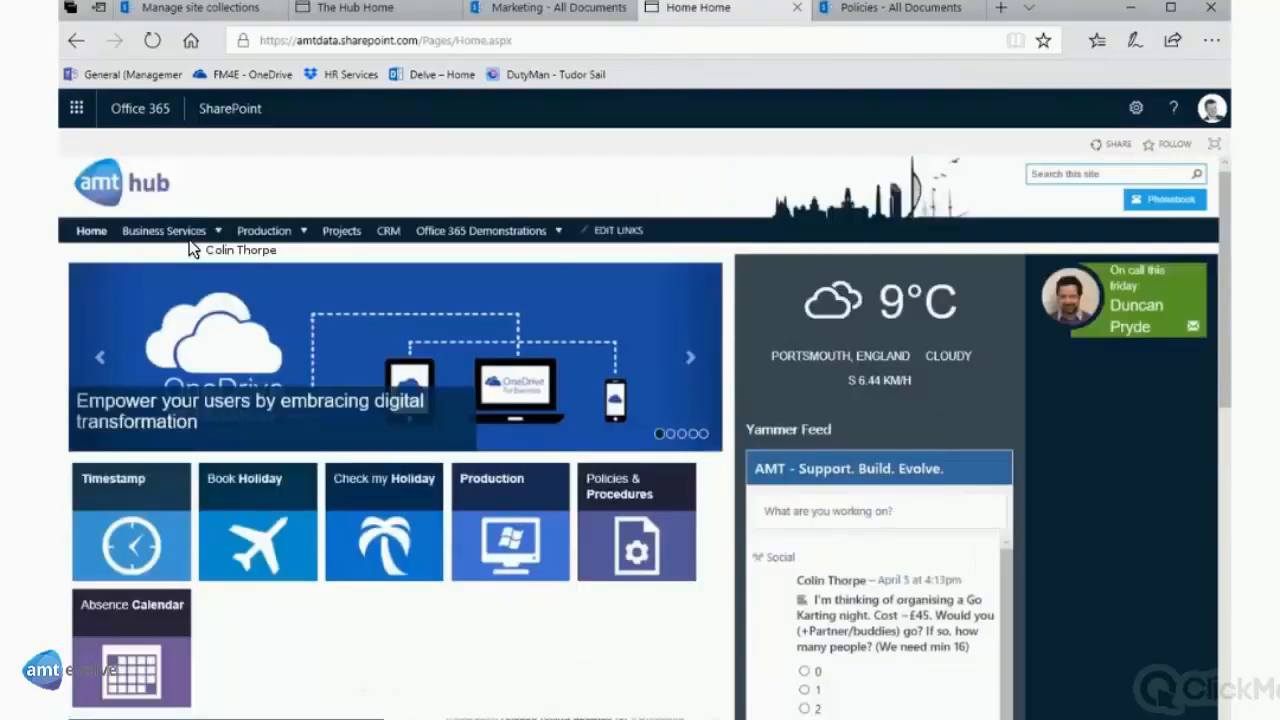
Examine the department sites listed under Business Services in the amt hub navigation
mouse_move(189, 239)
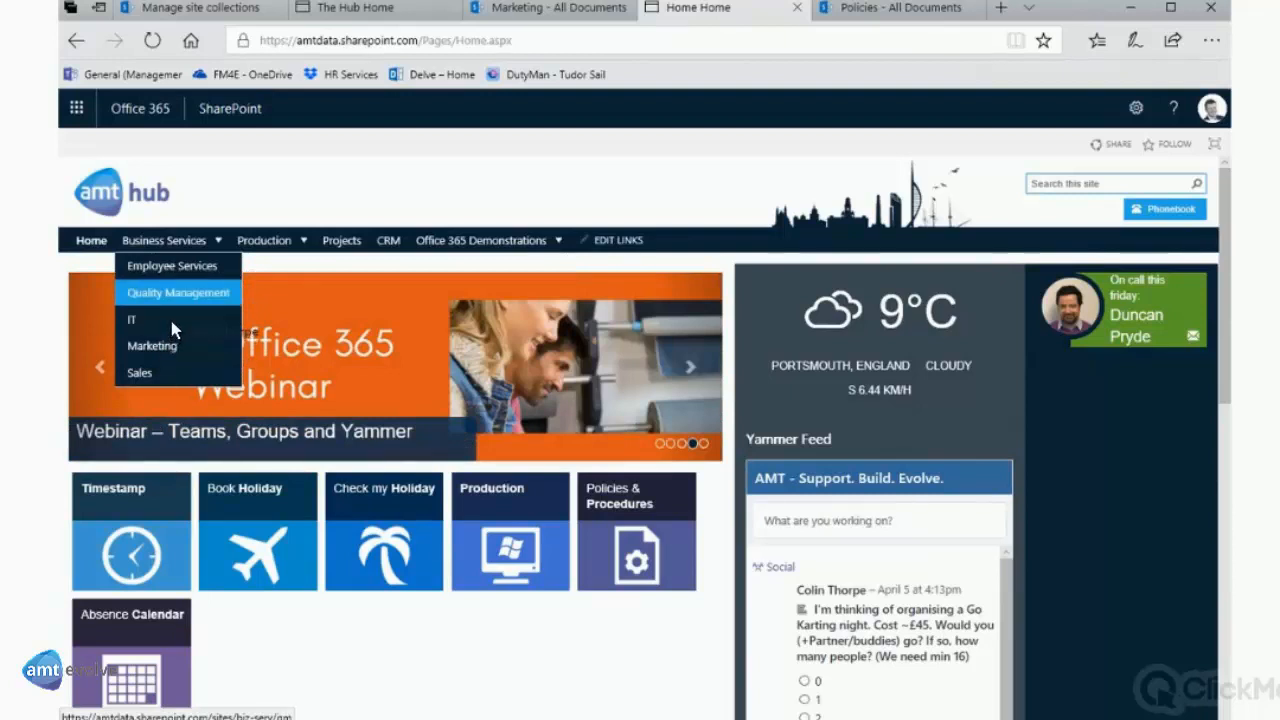
key("Down")
key("Down")
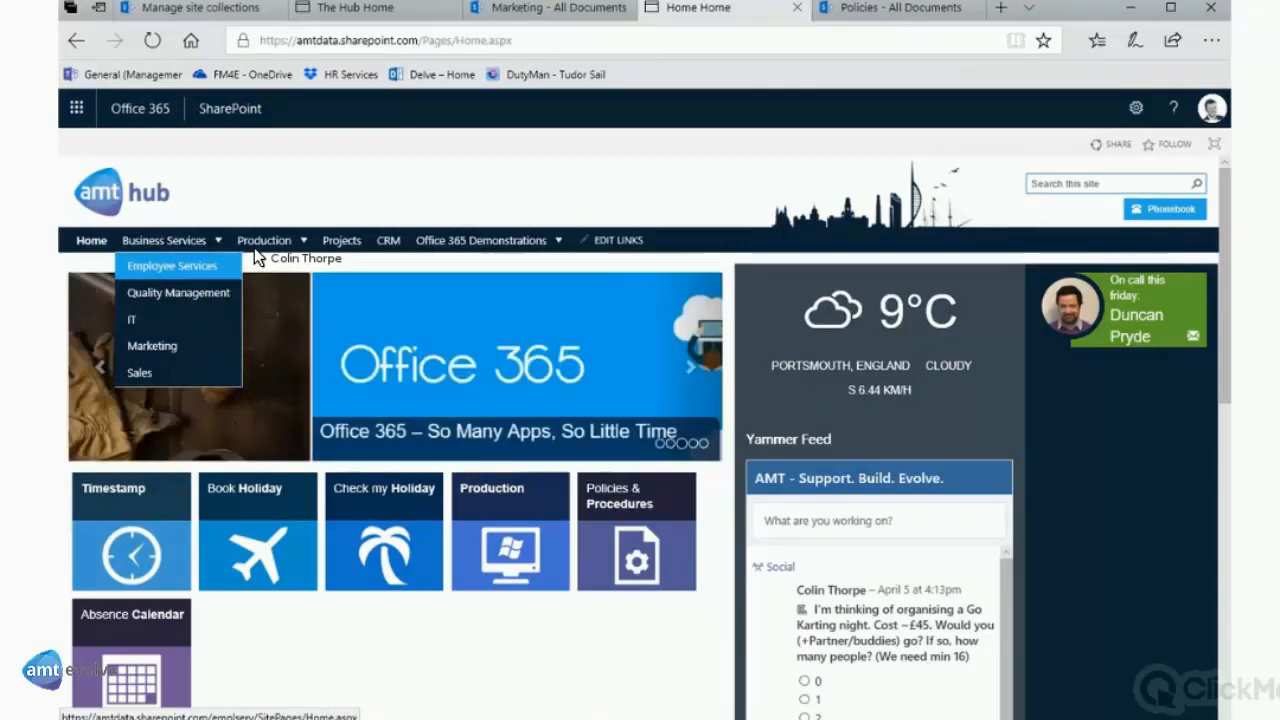
mouse_move(306, 251)
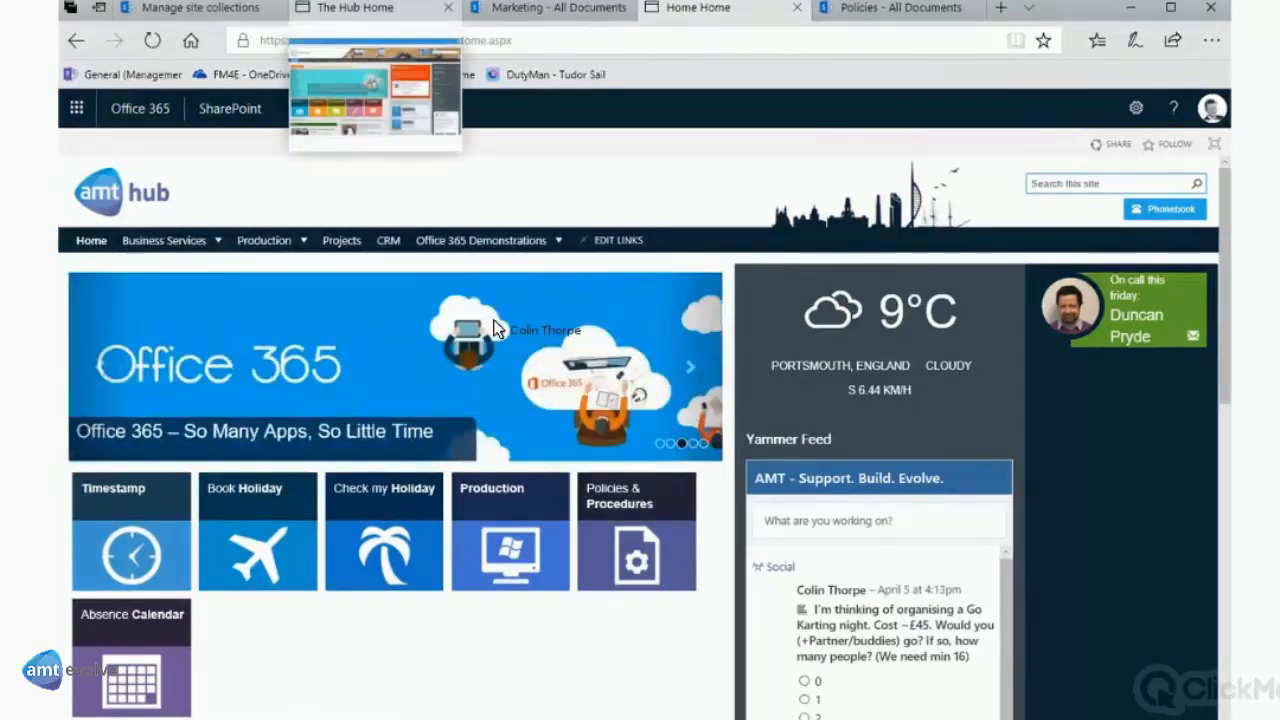
Look through The Hub demo home page's news, documents, events and blog posts, and return to the Policies library
left_click(355, 7)
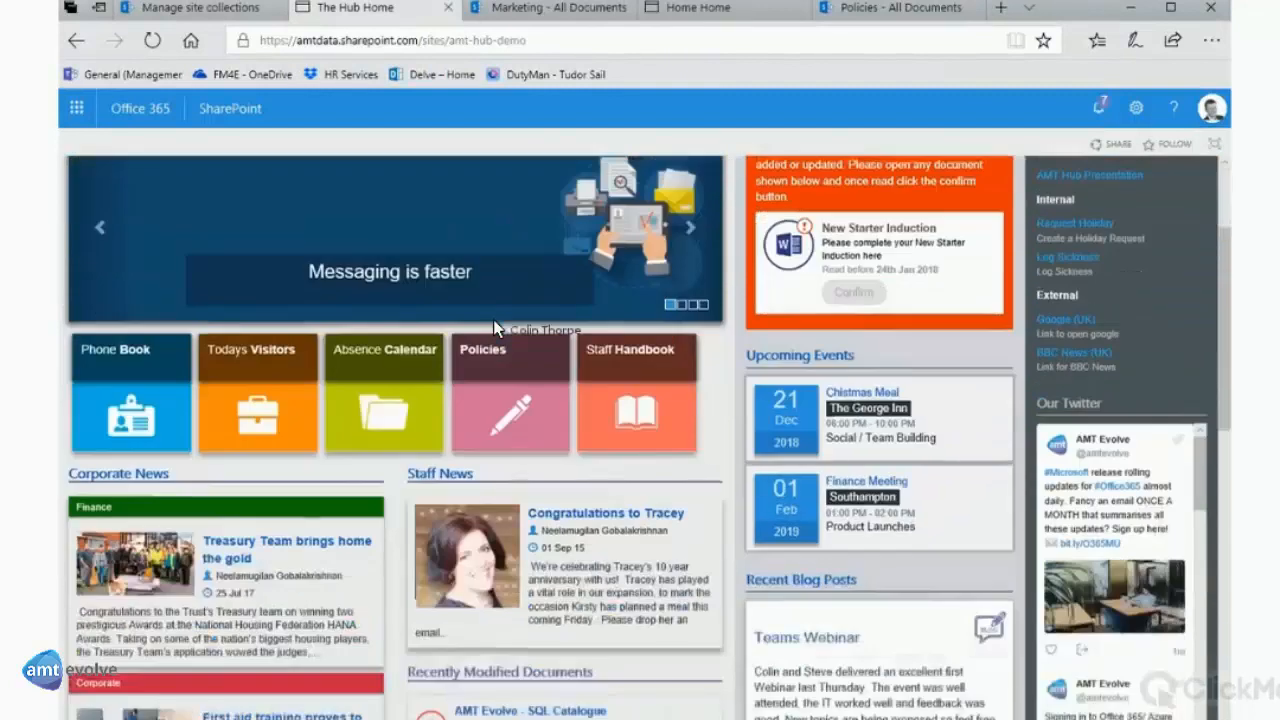
scroll(493, 329, "down", 4)
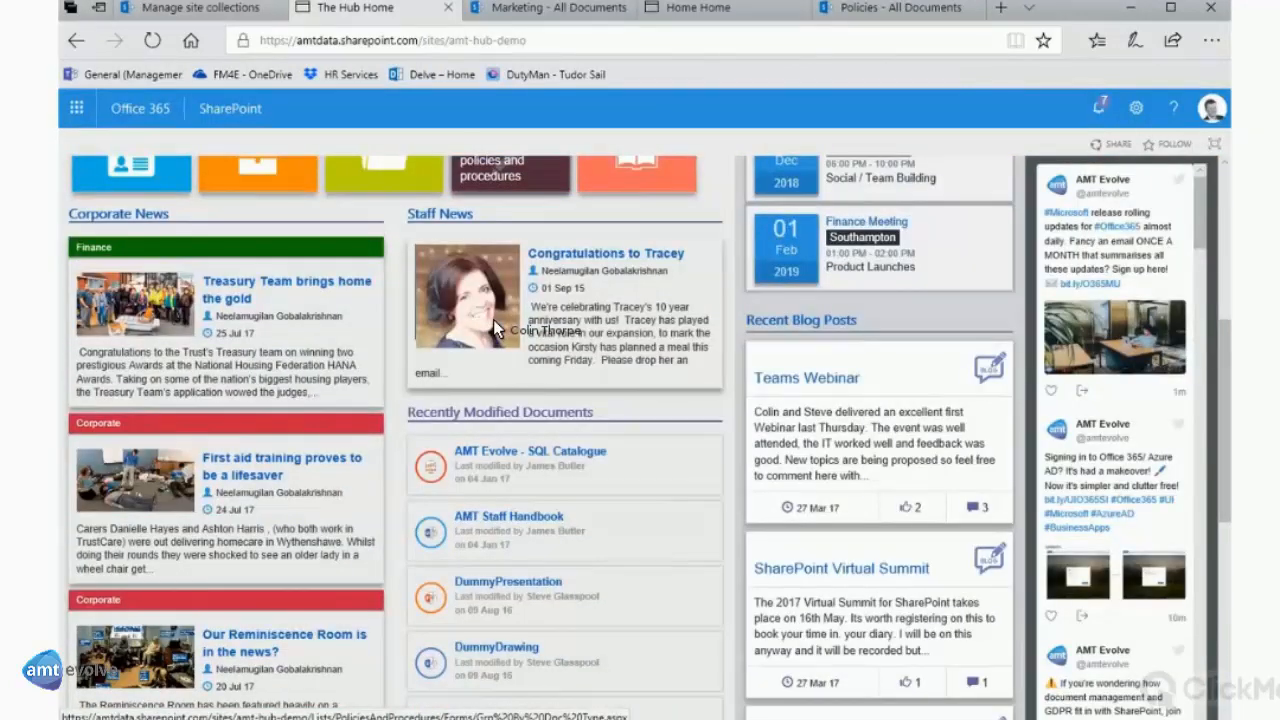
scroll(493, 327, "up", 4)
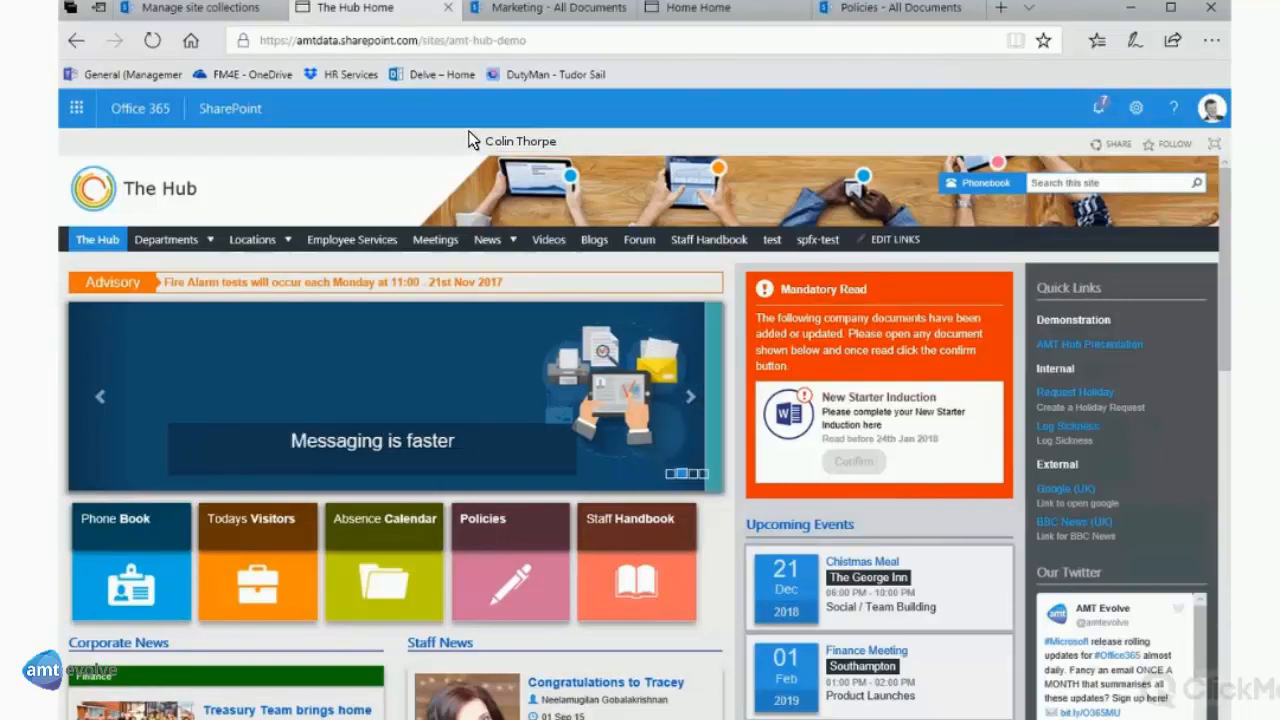
left_click(877, 8)
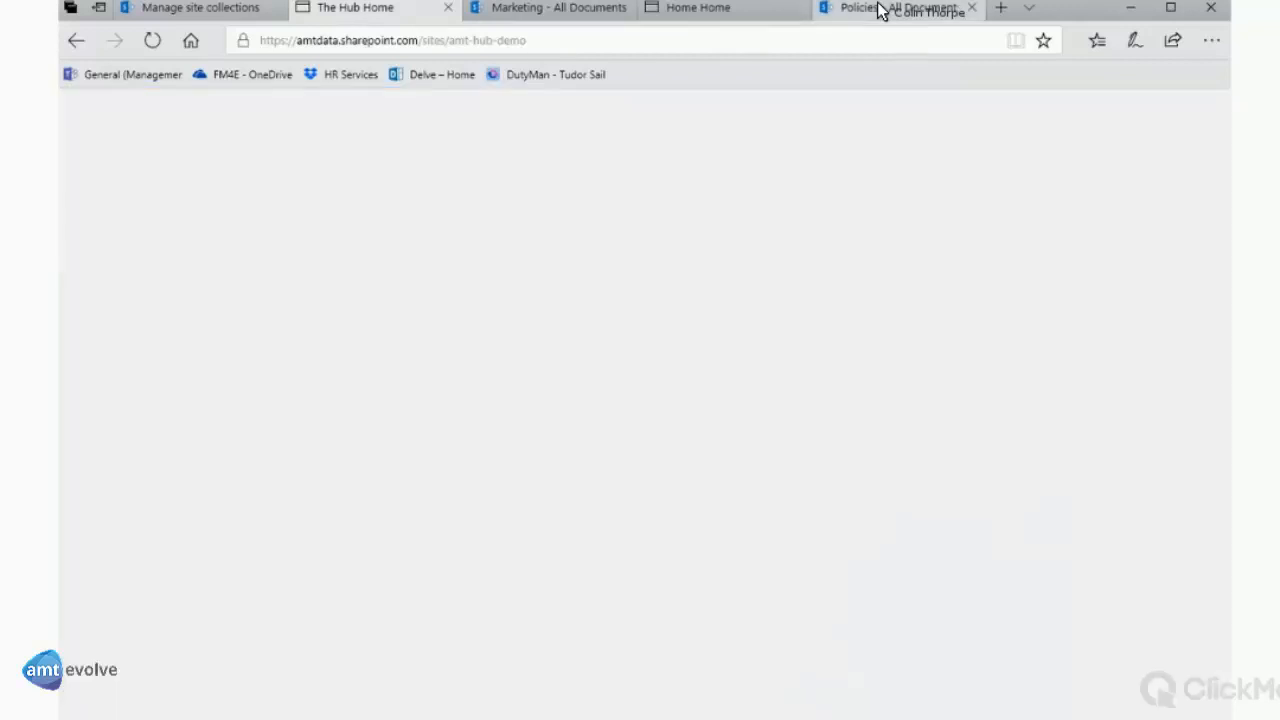